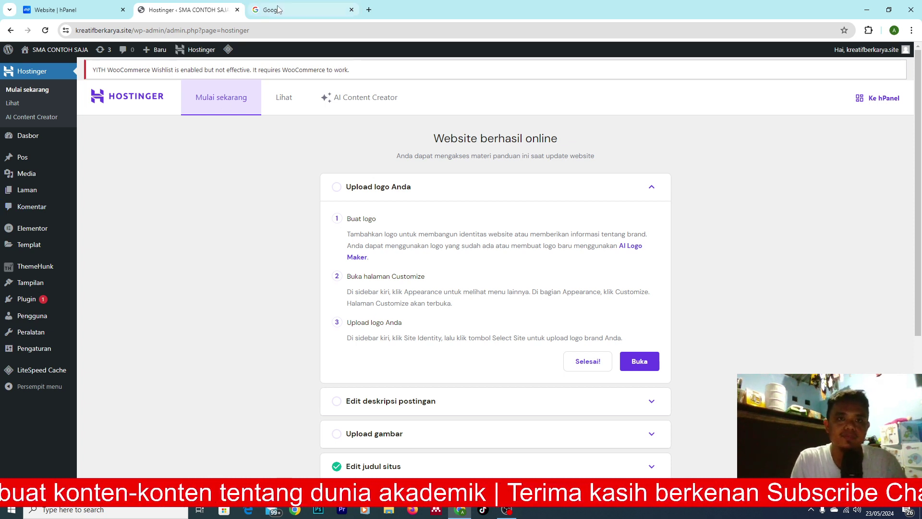
- Search Google for "wordpress org" and open the WordPress.org Indonesia site from the results
{"action": "left_click", "coordinate": [293, 12]}
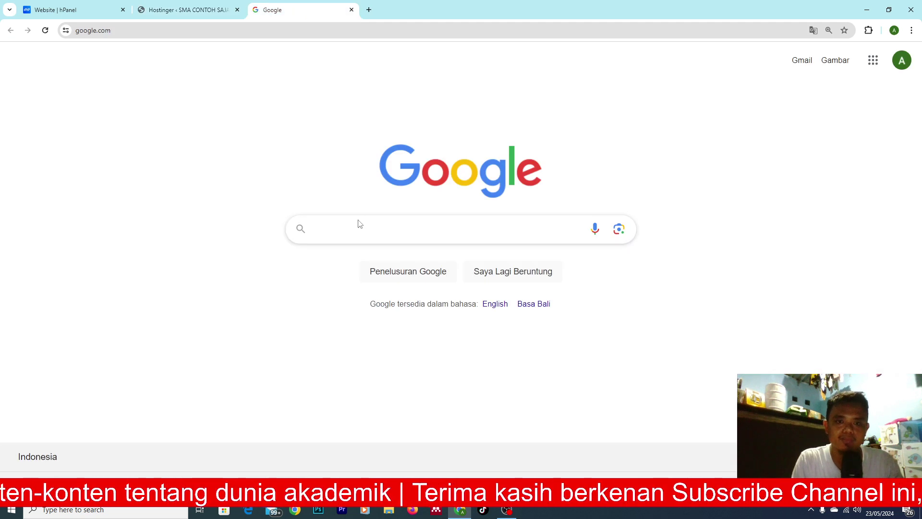
{"action": "scroll", "coordinate": [360, 224], "scroll_direction": "up", "scroll_amount": 2}
{"action": "type", "text": "w"}
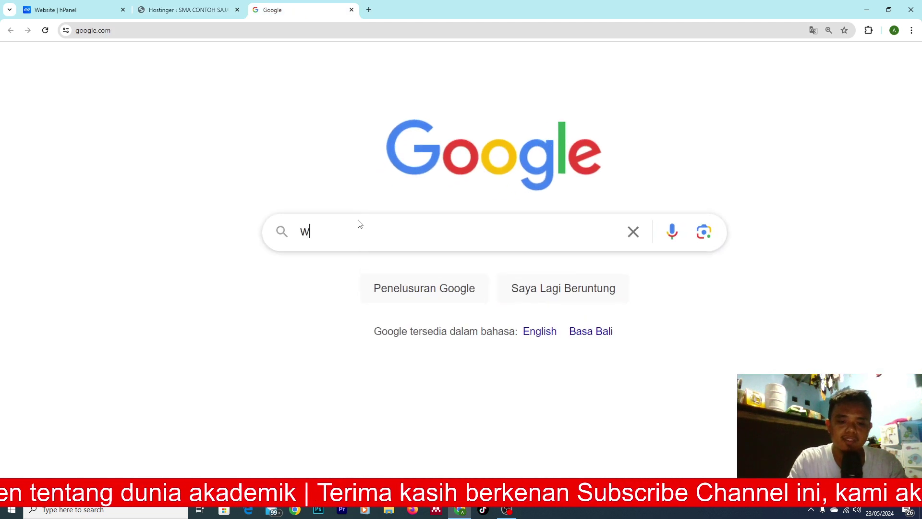
{"action": "type", "text": "ordpress org"}
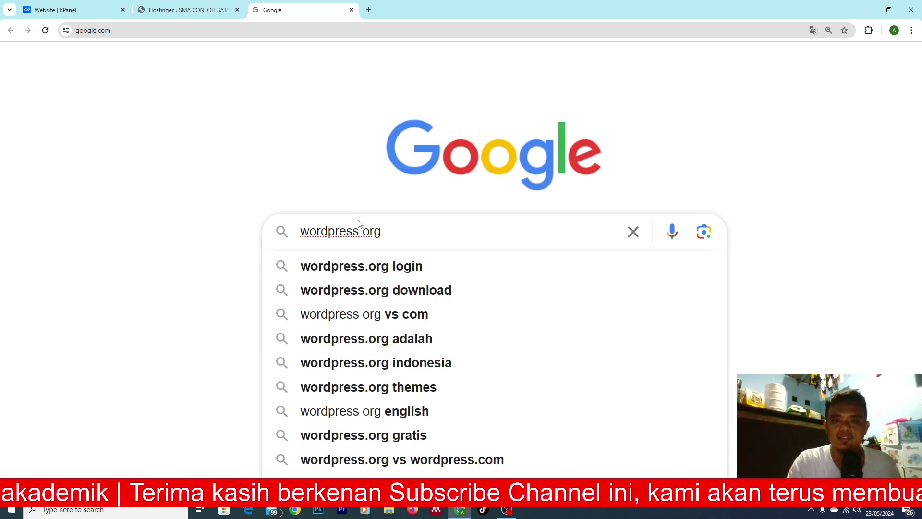
{"action": "key", "text": "Return"}
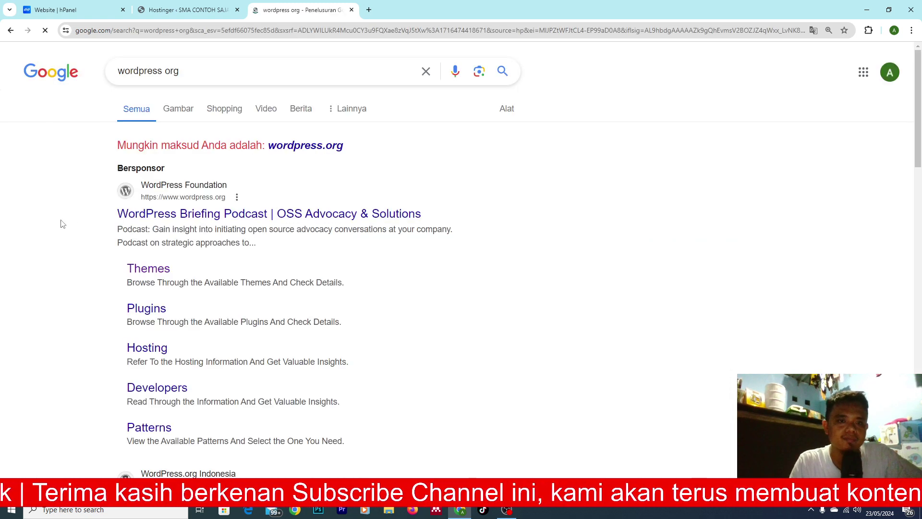
{"action": "scroll", "coordinate": [113, 232], "scroll_direction": "down", "scroll_amount": 5}
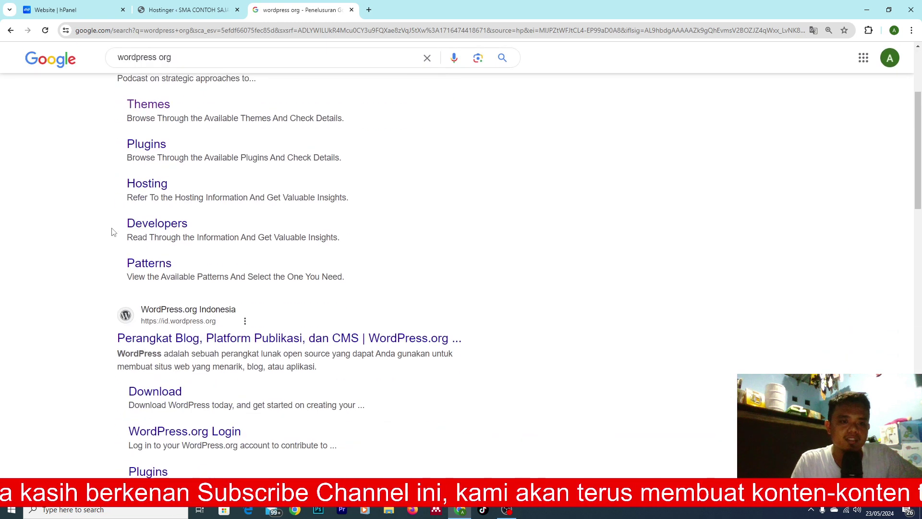
{"action": "left_click", "coordinate": [182, 284]}
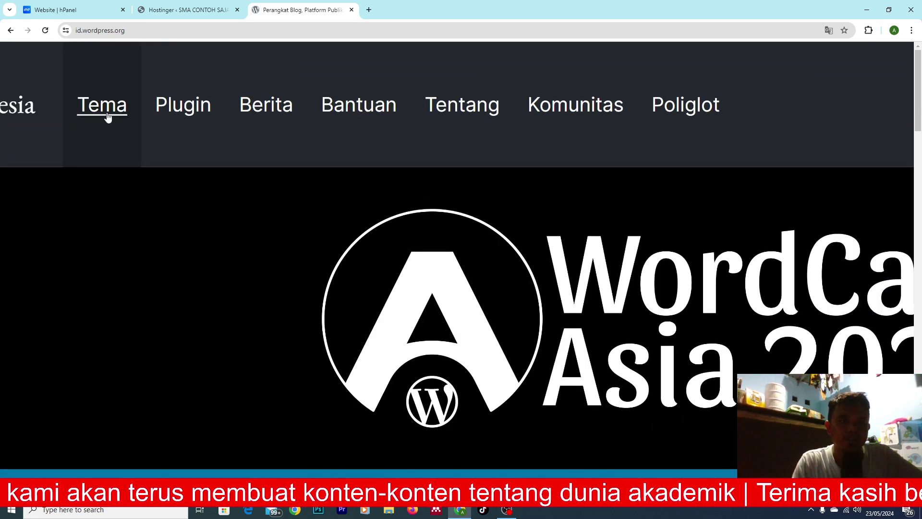
- Open the WordPress.org theme directory and search it for "news portal"
{"action": "left_click", "coordinate": [108, 117]}
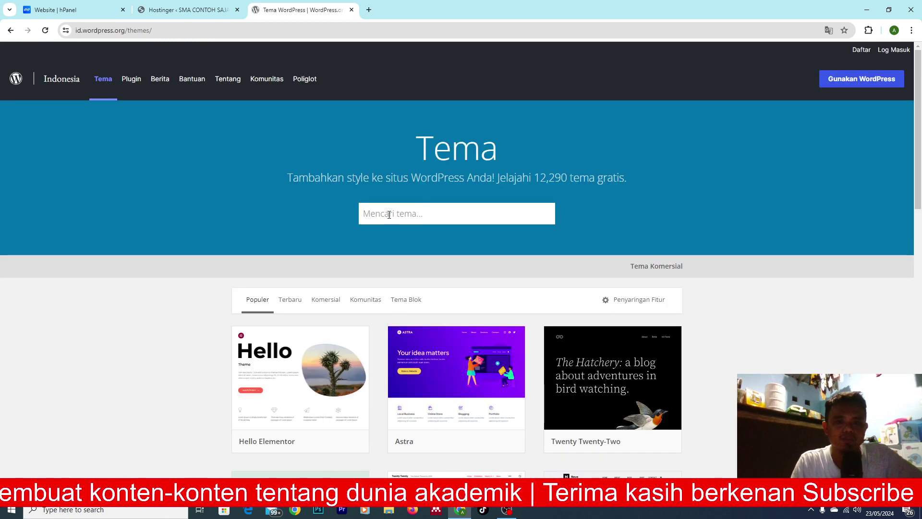
{"action": "scroll", "coordinate": [389, 215], "scroll_direction": "up", "scroll_amount": 5}
{"action": "left_click", "coordinate": [389, 215]}
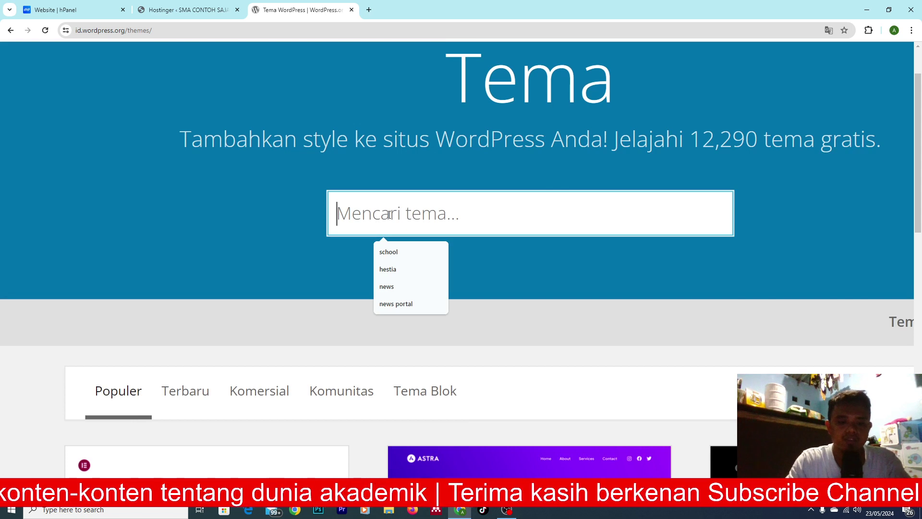
{"action": "type", "text": "news portal"}
{"action": "key", "text": "Return"}
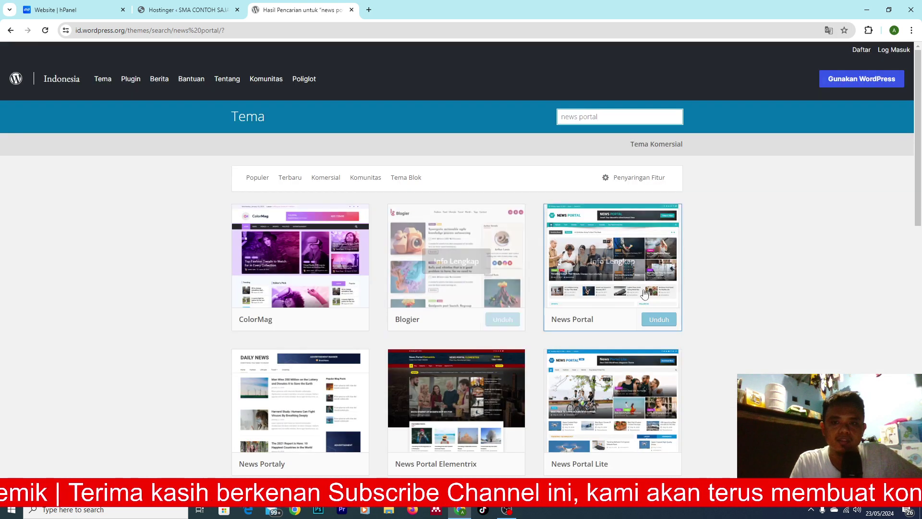
- Download the News Portal theme and check it in the browser's recent downloads
{"action": "scroll", "coordinate": [693, 287], "scroll_direction": "up", "scroll_amount": 3}
{"action": "scroll", "coordinate": [693, 288], "scroll_direction": "up", "scroll_amount": 3}
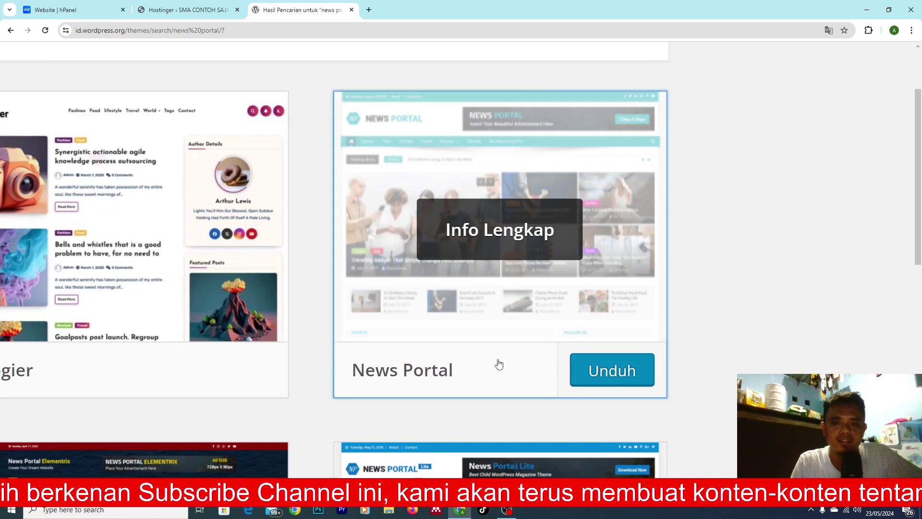
{"action": "left_click", "coordinate": [613, 378]}
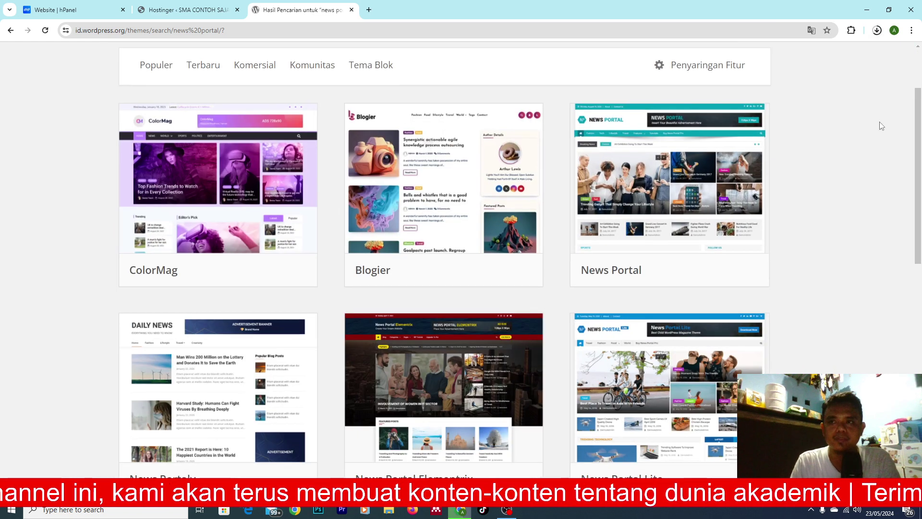
{"action": "left_click", "coordinate": [877, 30]}
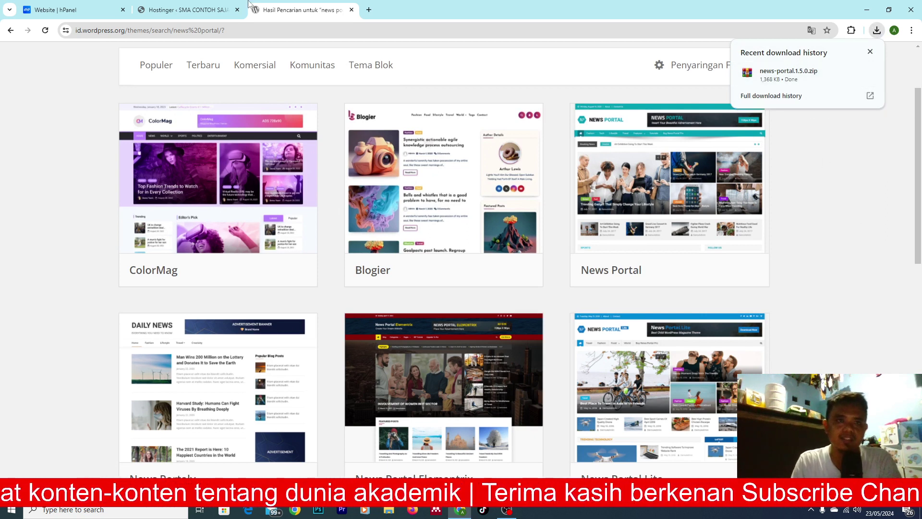
- Return to the SMA CONTOH SAJA site's WordPress admin and open its installed themes page
{"action": "left_click", "coordinate": [174, 13]}
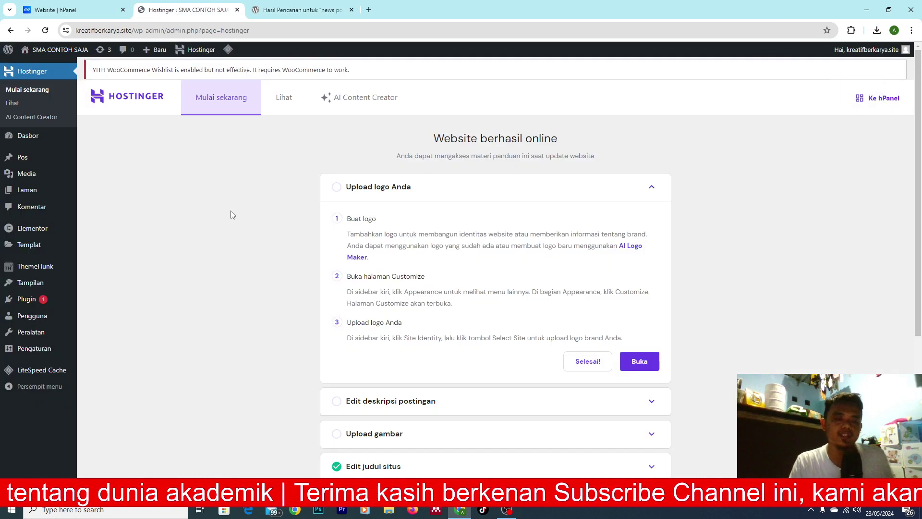
{"action": "mouse_move", "coordinate": [43, 272]}
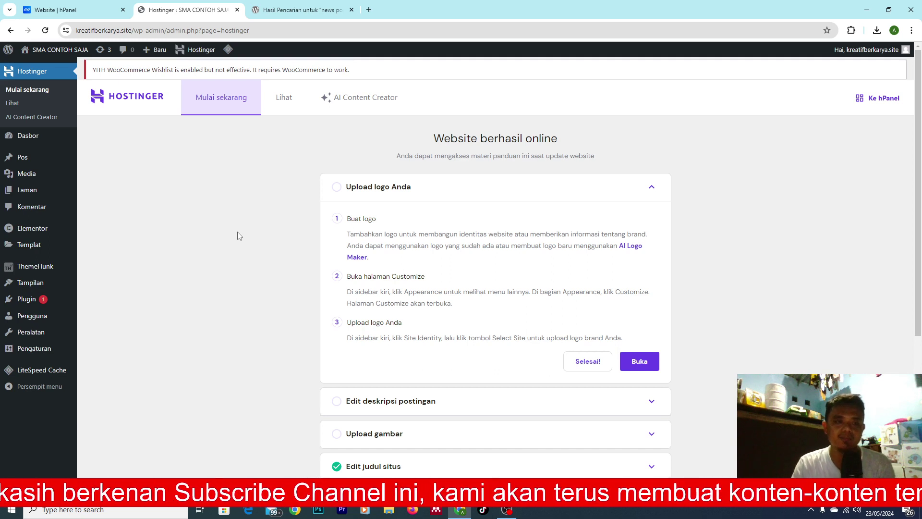
{"action": "mouse_move", "coordinate": [13, 248]}
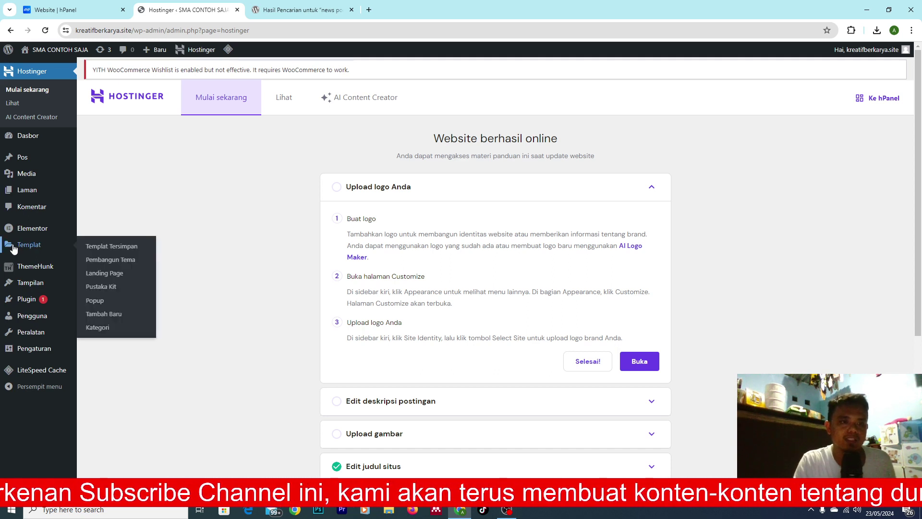
{"action": "scroll", "coordinate": [13, 248], "scroll_direction": "up", "scroll_amount": 5}
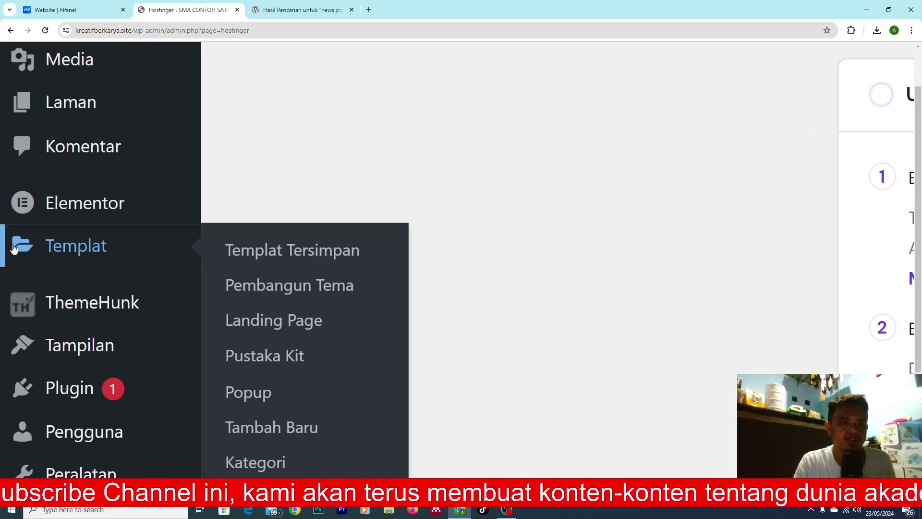
{"action": "mouse_move", "coordinate": [88, 228]}
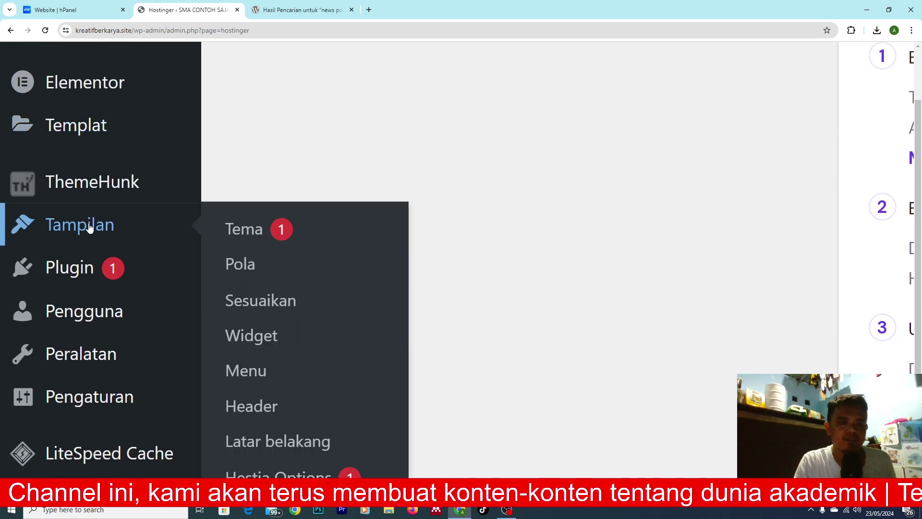
{"action": "left_click", "coordinate": [259, 228]}
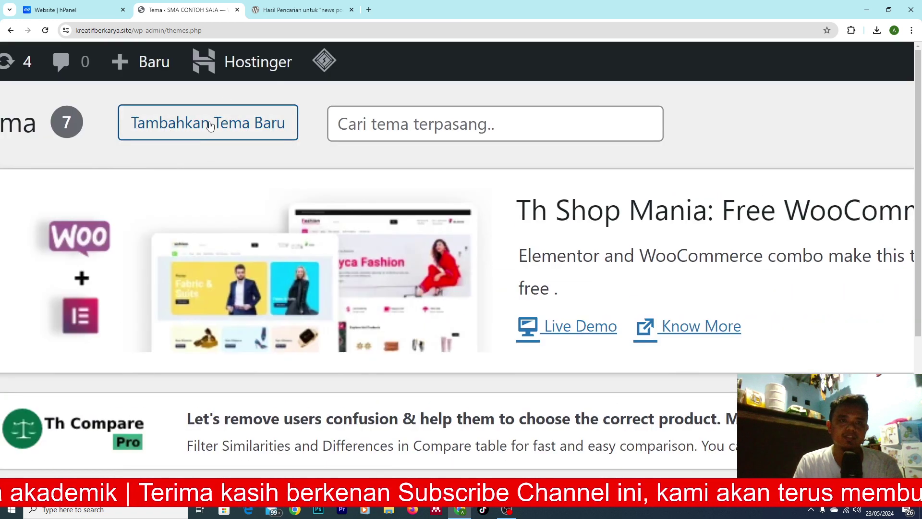
- Start adding a new theme and bring up the form for uploading a theme archive
{"action": "left_click", "coordinate": [239, 136]}
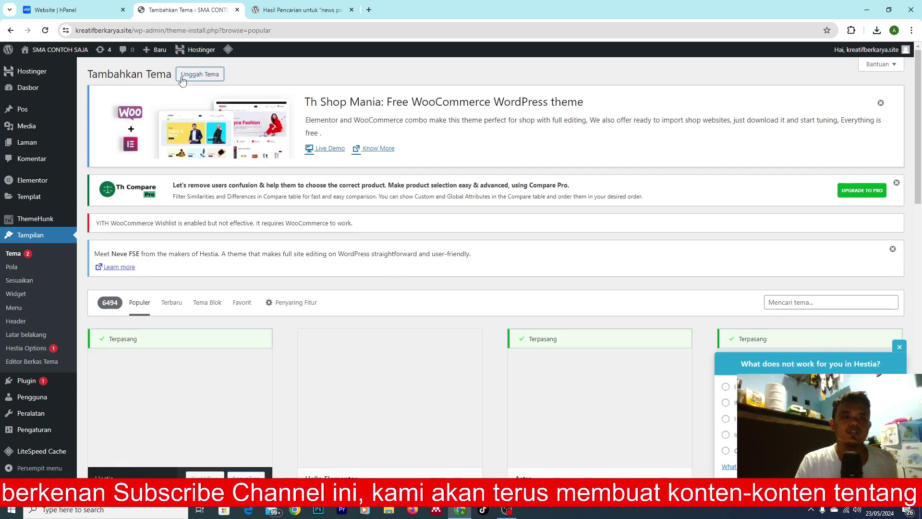
{"action": "scroll", "coordinate": [181, 76], "scroll_direction": "up", "scroll_amount": 5}
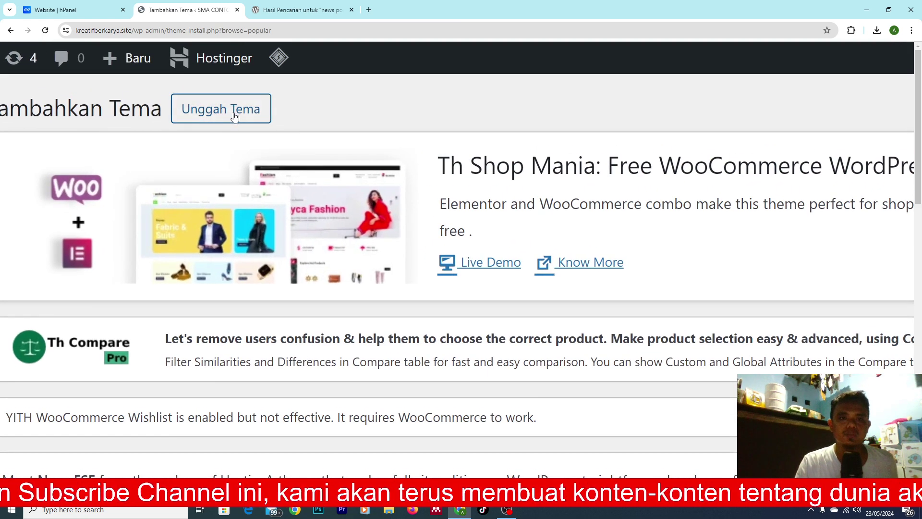
{"action": "left_click", "coordinate": [228, 118]}
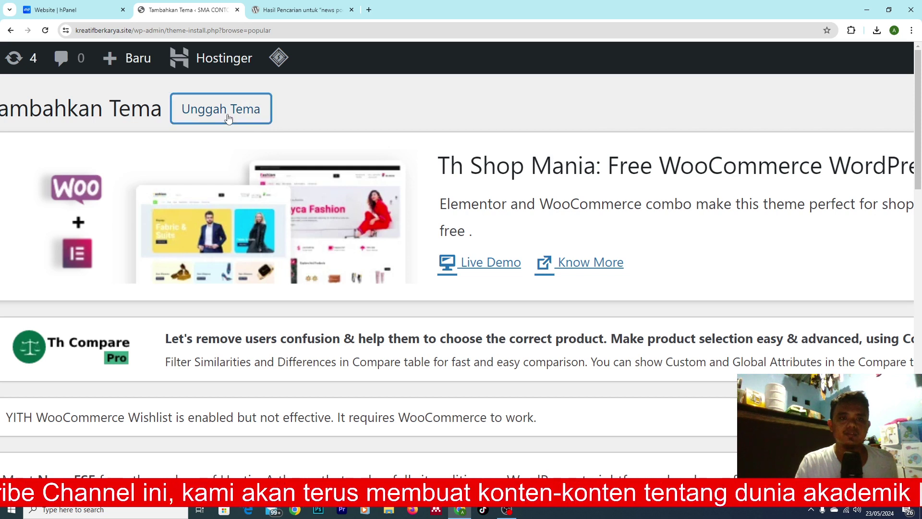
- Choose news-portal.1.5.0.zip from the Downloads folder as the theme file to upload
{"action": "scroll", "coordinate": [287, 201], "scroll_direction": "down", "scroll_amount": 5}
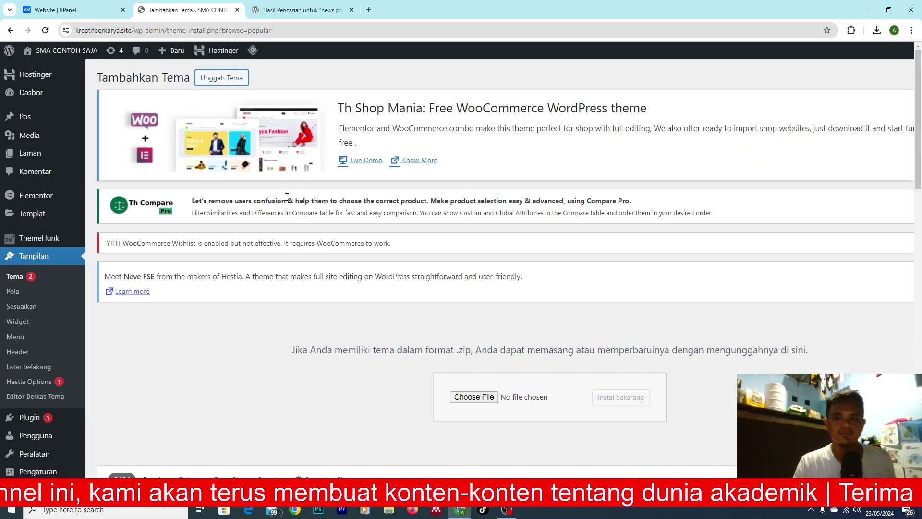
{"action": "key", "text": "ctrl+minus"}
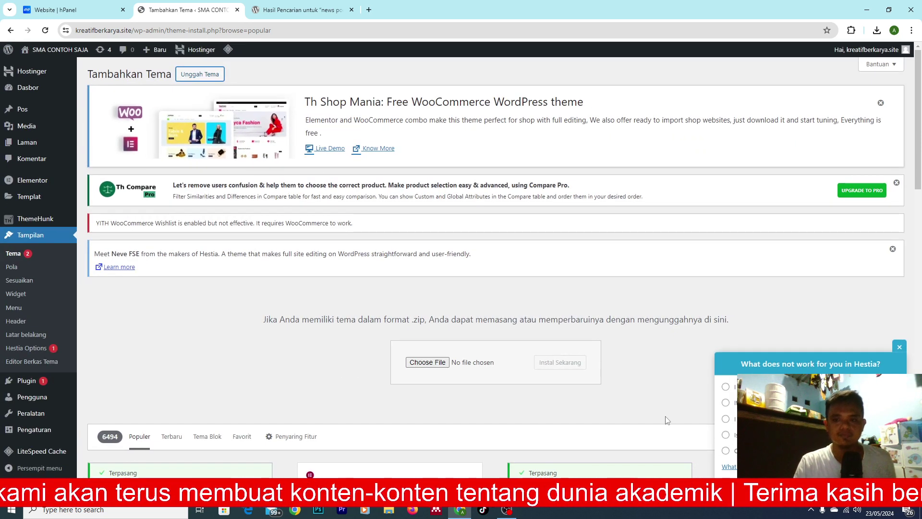
{"action": "scroll", "coordinate": [558, 395], "scroll_direction": "up", "scroll_amount": 5}
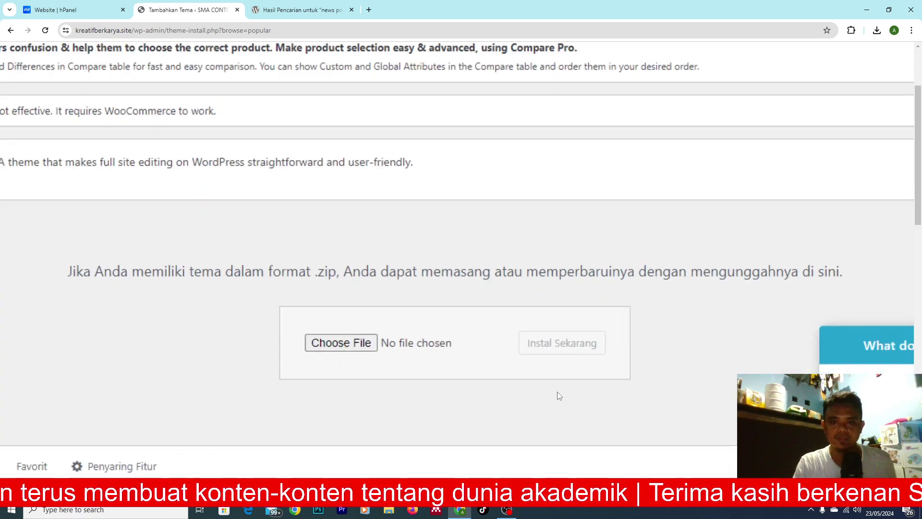
{"action": "scroll", "coordinate": [560, 396], "scroll_direction": "up", "scroll_amount": 2}
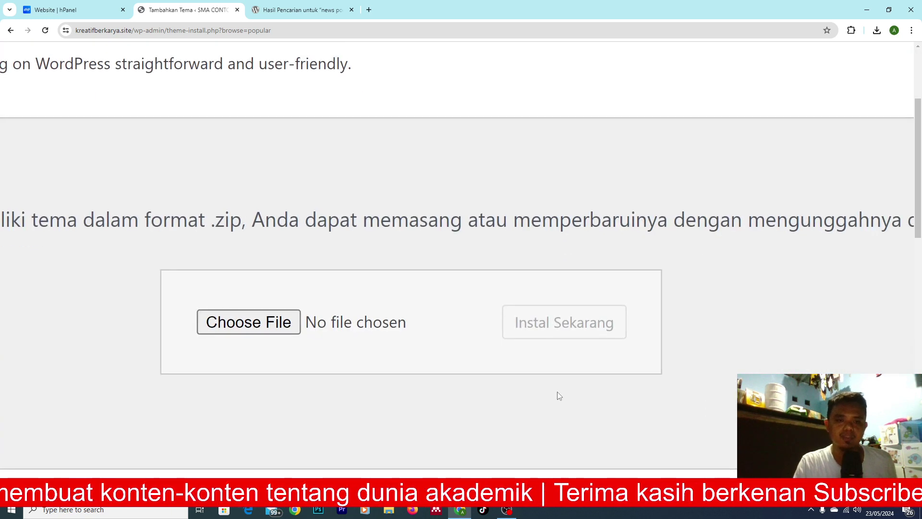
{"action": "scroll", "coordinate": [557, 394], "scroll_direction": "down", "scroll_amount": 2}
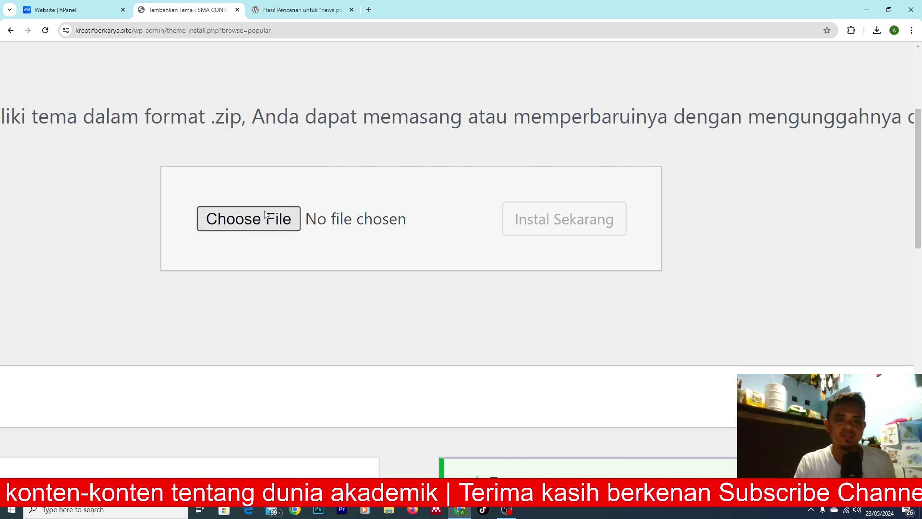
{"action": "left_click", "coordinate": [244, 229]}
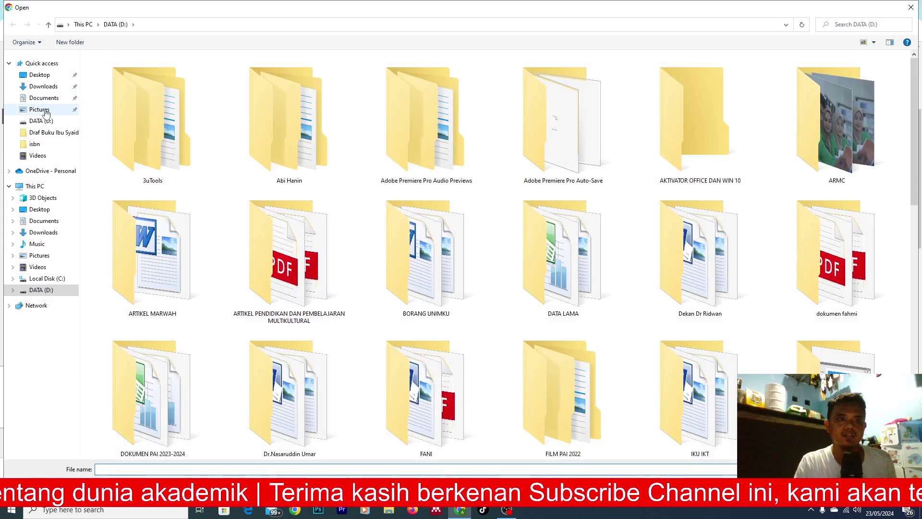
{"action": "left_click", "coordinate": [43, 88]}
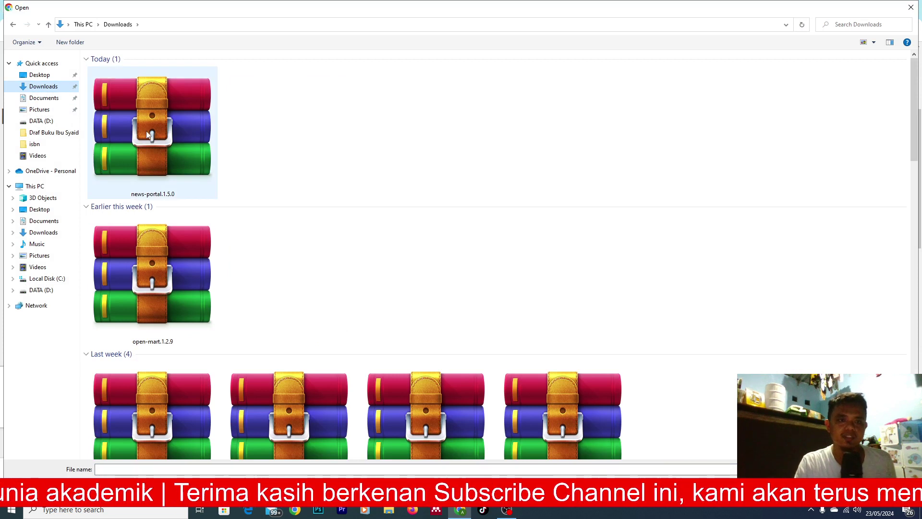
{"action": "double_click", "coordinate": [152, 125]}
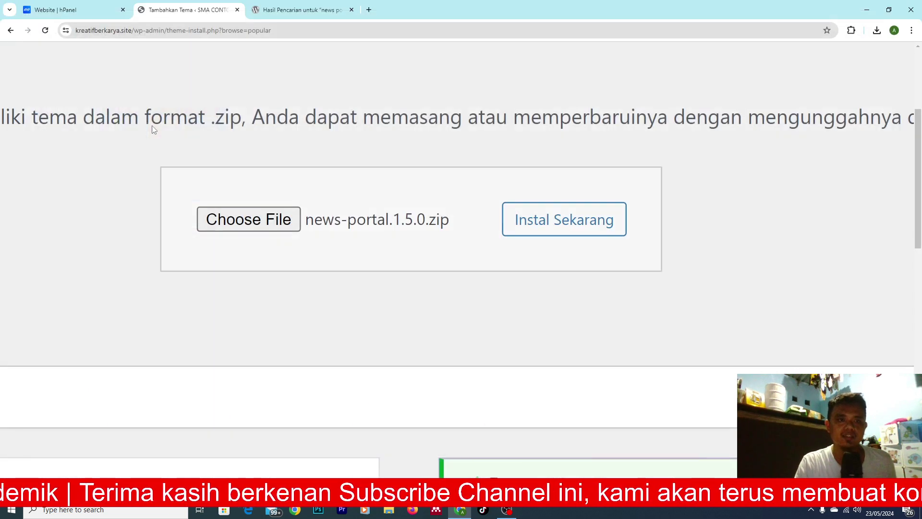
- Start installing the theme from the chosen news-portal.1.5.0.zip file
{"action": "scroll", "coordinate": [577, 221], "scroll_direction": "up", "scroll_amount": 2}
{"action": "left_click", "coordinate": [565, 231]}
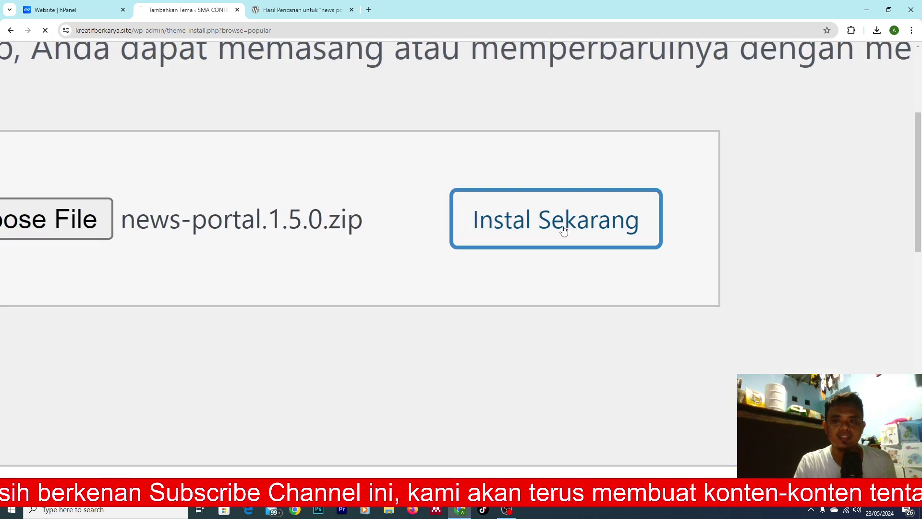
{"action": "scroll", "coordinate": [565, 230], "scroll_direction": "down", "scroll_amount": 2}
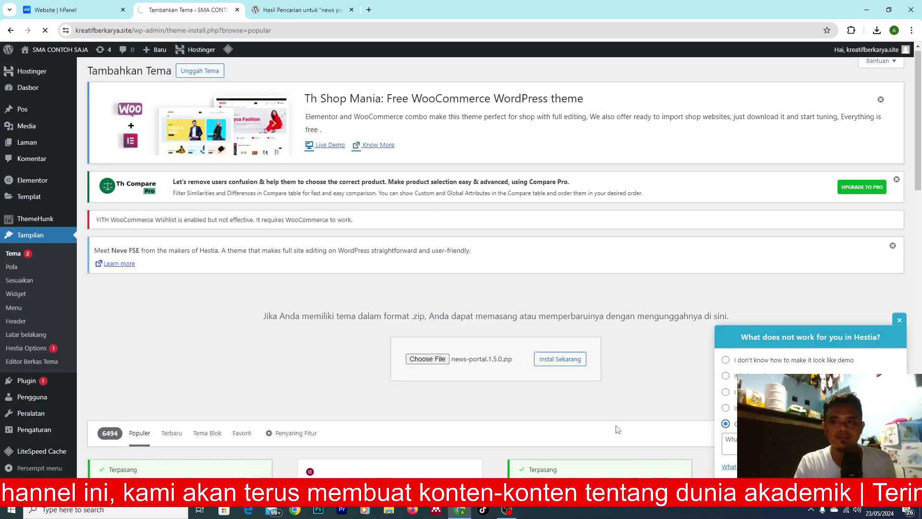
- Enter "ok" as the comment in the Hestia feedback survey and close the survey
{"action": "left_click", "coordinate": [734, 443]}
{"action": "type", "text": "ok"}
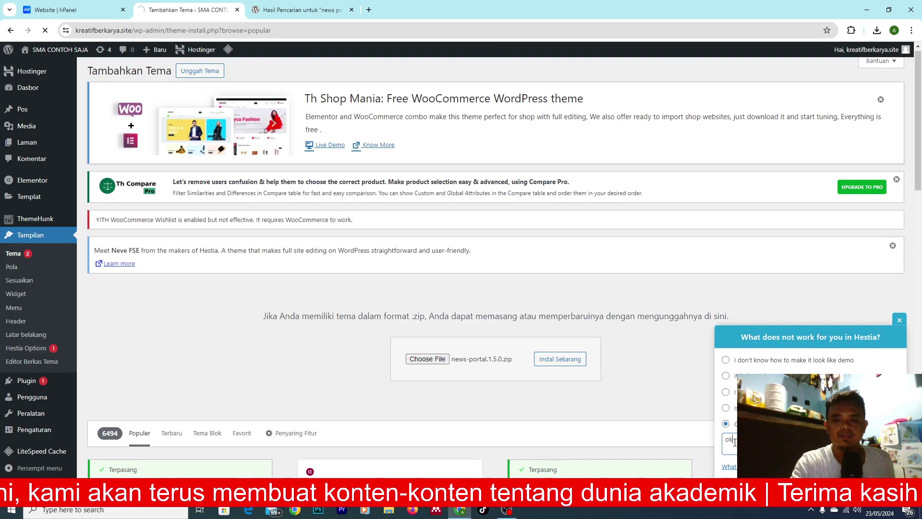
{"action": "left_click", "coordinate": [900, 320]}
- Submit the News Portal theme installation again and review its installation progress
{"action": "left_click", "coordinate": [564, 363]}
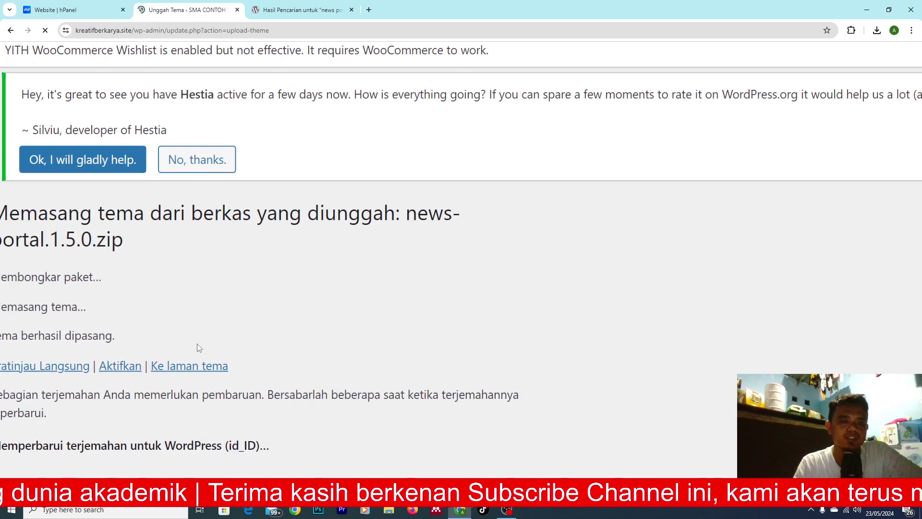
{"action": "scroll", "coordinate": [197, 344], "scroll_direction": "left", "scroll_amount": 2}
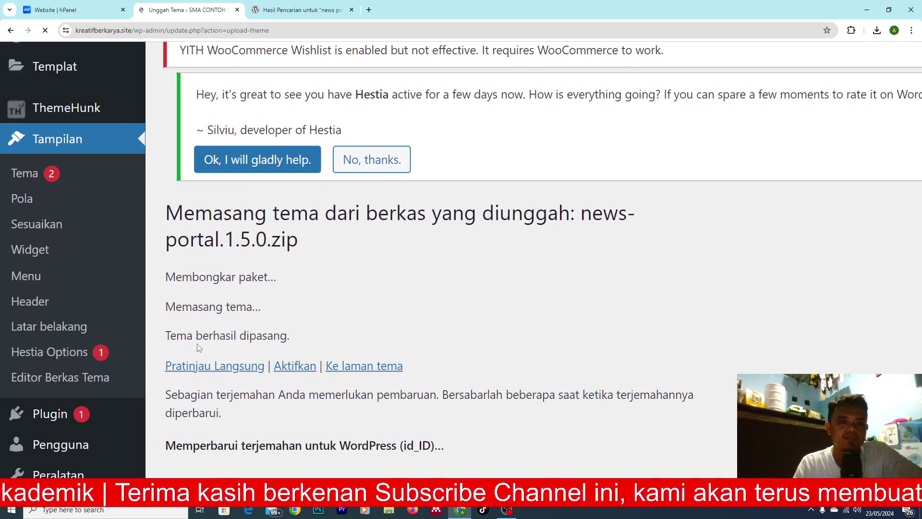
{"action": "scroll", "coordinate": [197, 347], "scroll_direction": "down", "scroll_amount": 2}
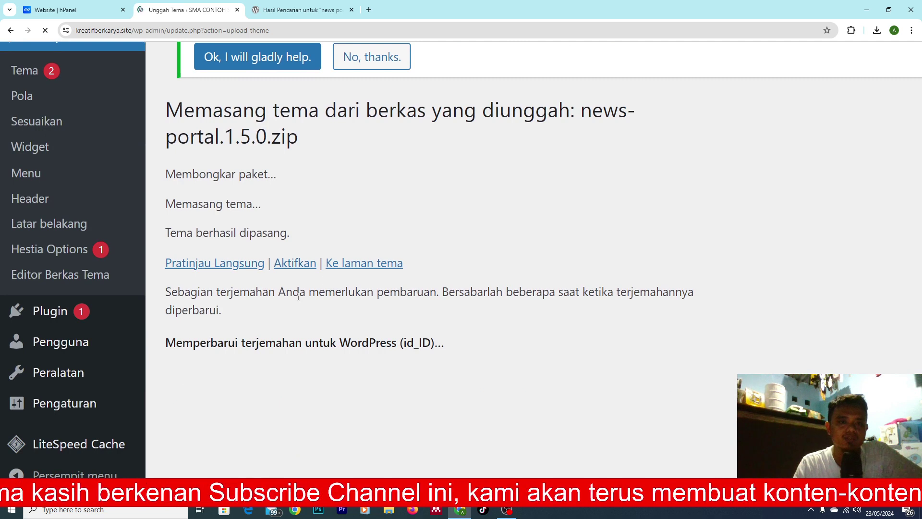
- Activate the installed News Portal theme and look over its welcome notice
{"action": "left_click", "coordinate": [295, 265]}
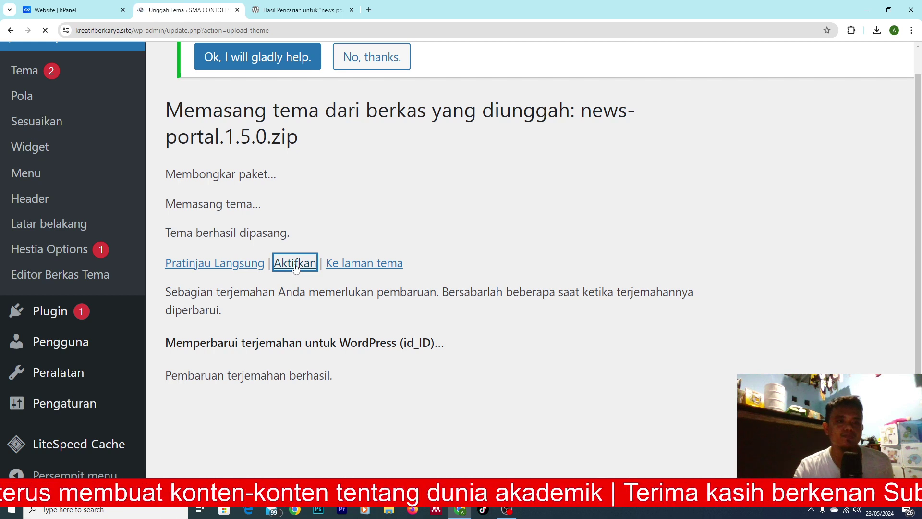
{"action": "key", "text": "ctrl+0"}
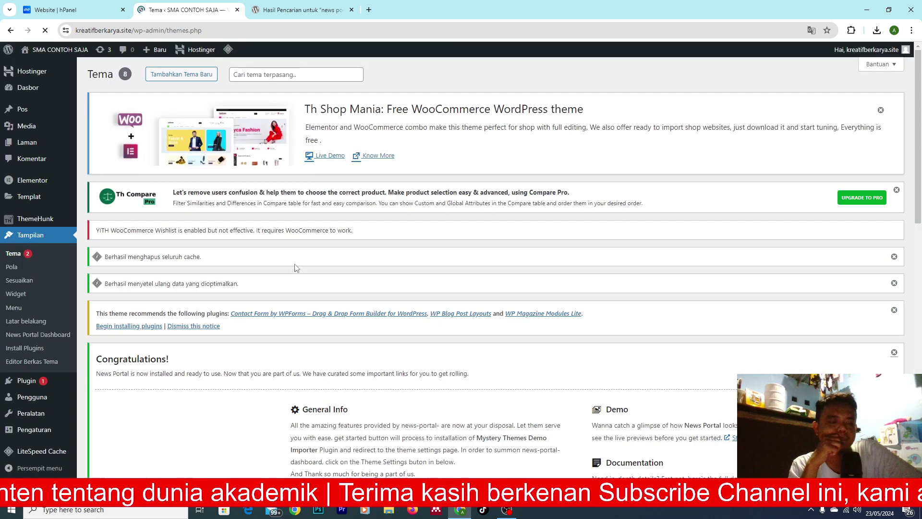
{"action": "scroll", "coordinate": [295, 267], "scroll_direction": "down", "scroll_amount": 3}
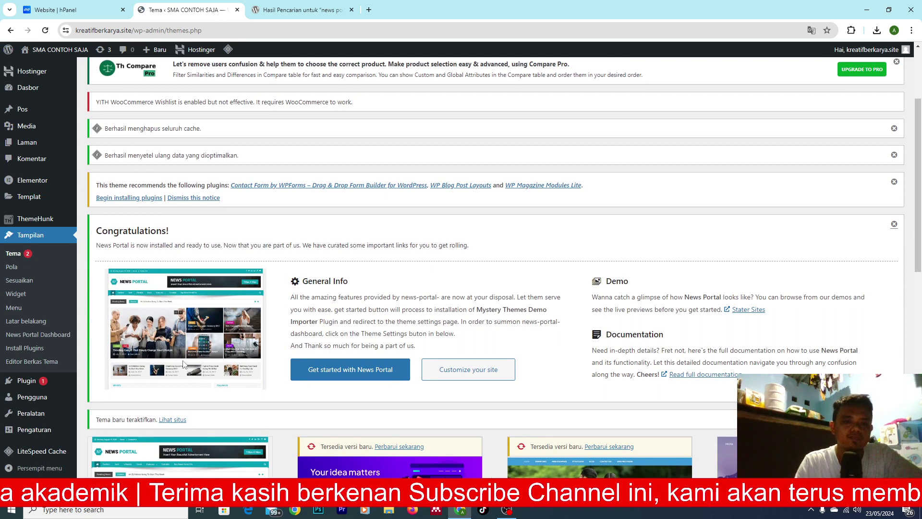
- Begin installing the theme's recommended plugins, starting with Contact Form by WPForms
{"action": "scroll", "coordinate": [183, 363], "scroll_direction": "up", "scroll_amount": 2}
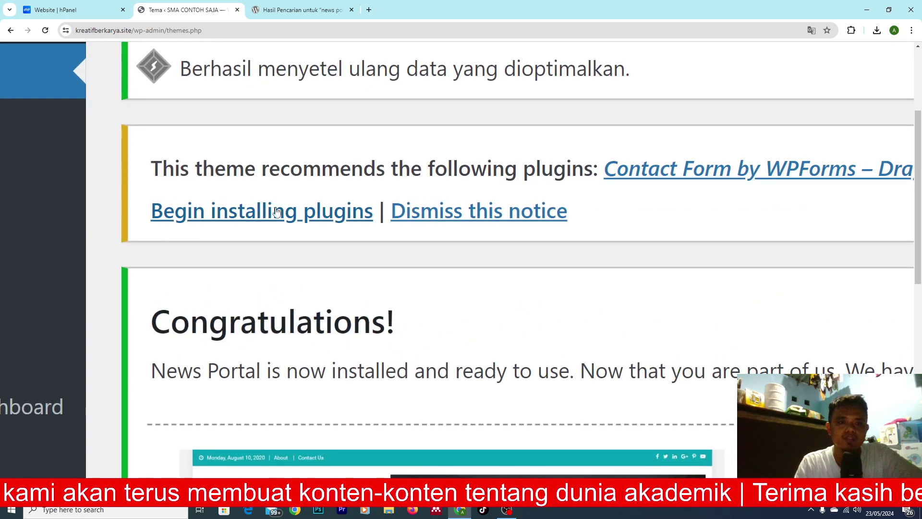
{"action": "left_click", "coordinate": [335, 220]}
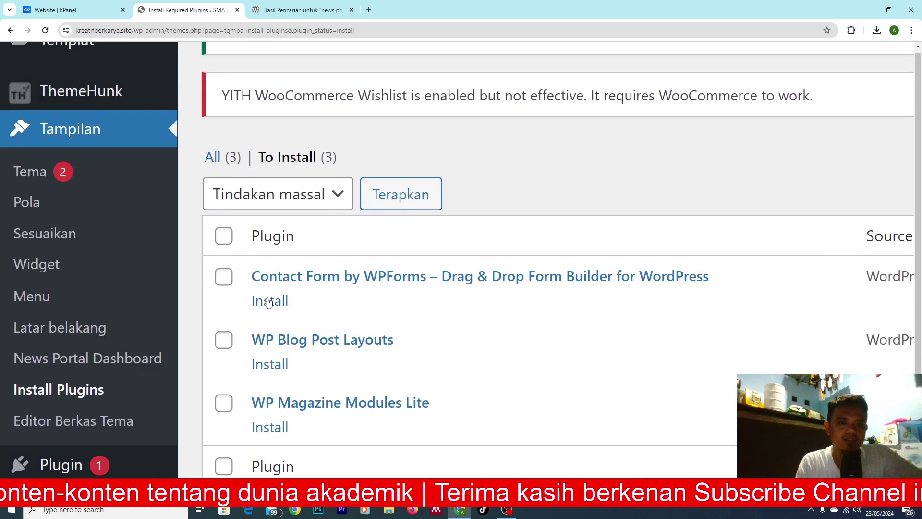
{"action": "left_click", "coordinate": [111, 319]}
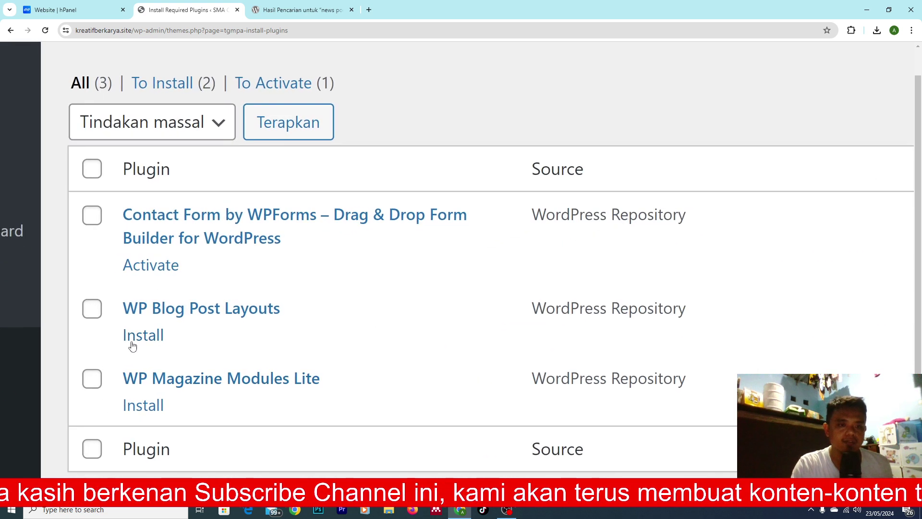
- Install the recommended WP Blog Post Layouts and WP Magazine Modules Lite plugins
{"action": "left_click", "coordinate": [114, 378]}
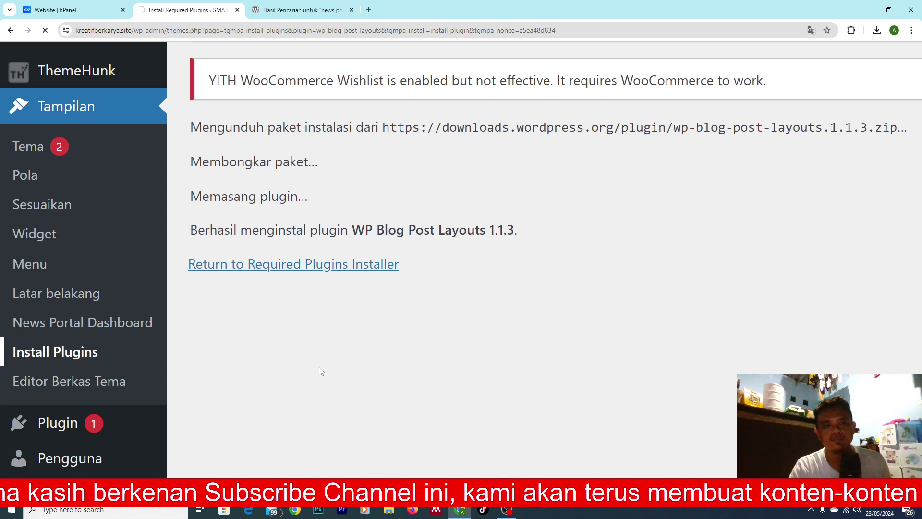
{"action": "scroll", "coordinate": [93, 410], "scroll_direction": "down", "scroll_amount": 2}
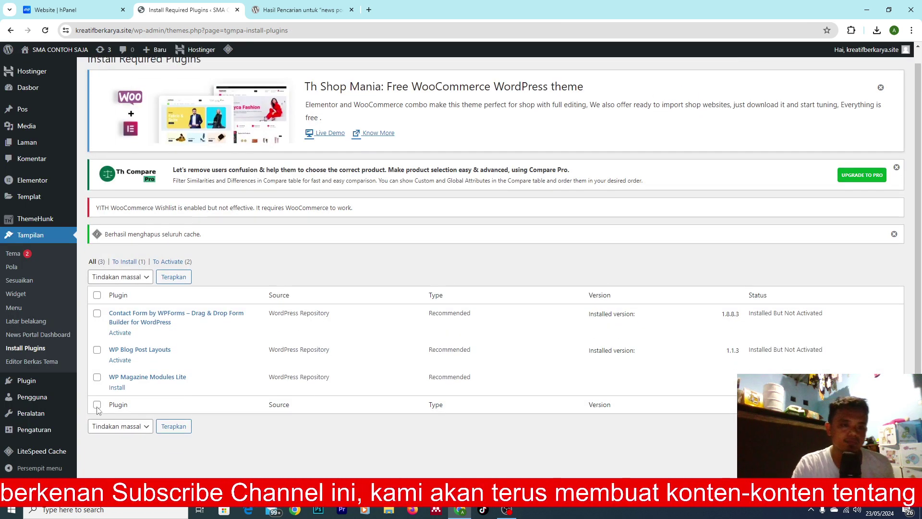
{"action": "scroll", "coordinate": [96, 411], "scroll_direction": "up", "scroll_amount": 5}
{"action": "scroll", "coordinate": [96, 411], "scroll_direction": "up", "scroll_amount": 3}
{"action": "scroll", "coordinate": [97, 412], "scroll_direction": "up", "scroll_amount": 3}
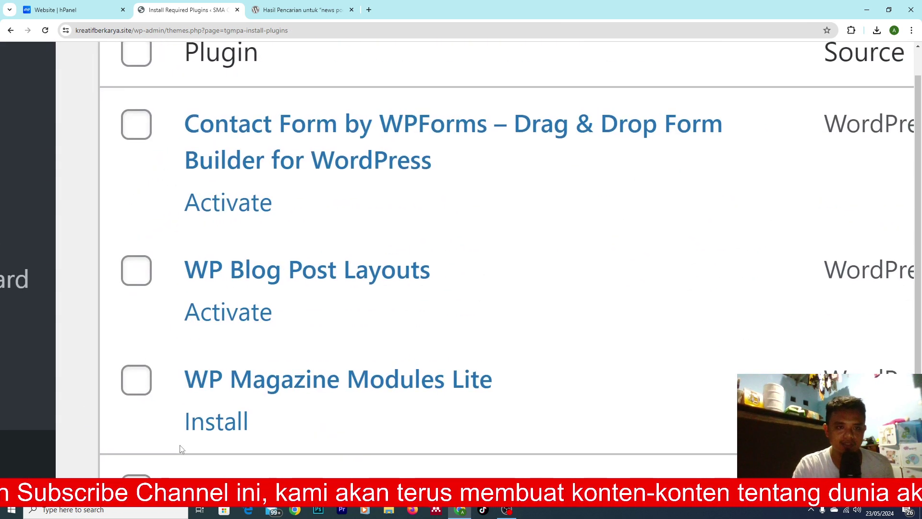
{"action": "left_click", "coordinate": [227, 429]}
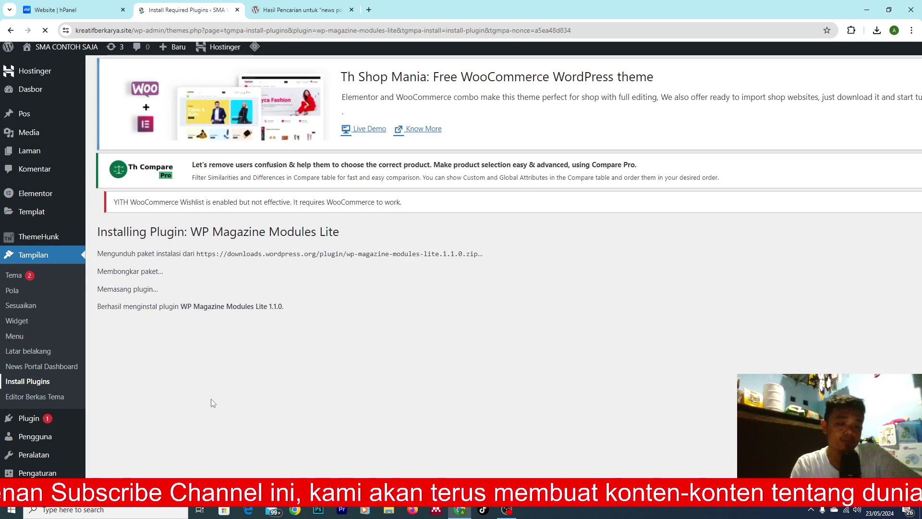
- Select all three recommended plugins and activate them together with the Activate bulk action
{"action": "scroll", "coordinate": [213, 403], "scroll_direction": "down", "scroll_amount": 3}
{"action": "scroll", "coordinate": [212, 404], "scroll_direction": "up", "scroll_amount": 4}
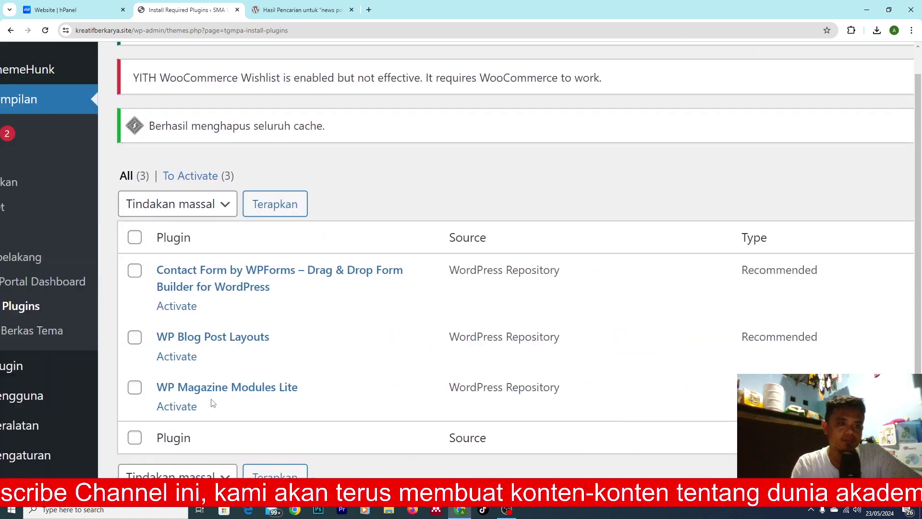
{"action": "left_click", "coordinate": [178, 237]}
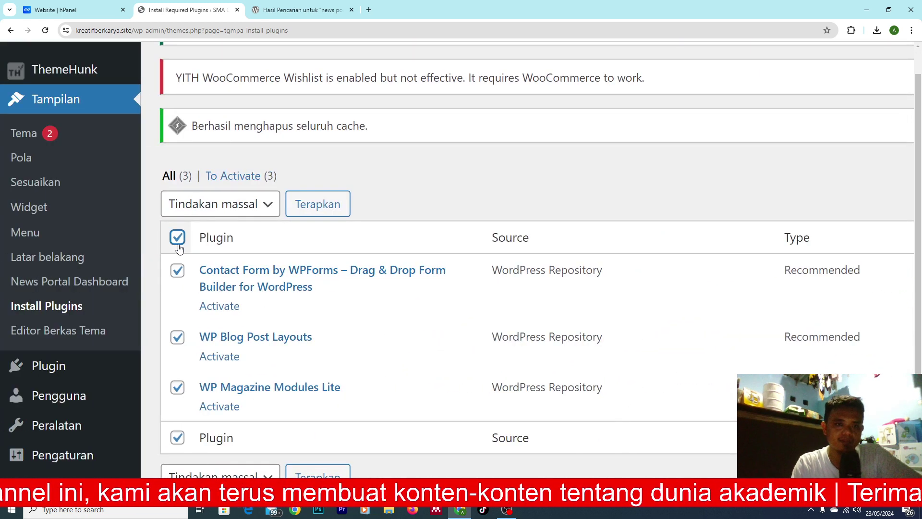
{"action": "left_click", "coordinate": [268, 210]}
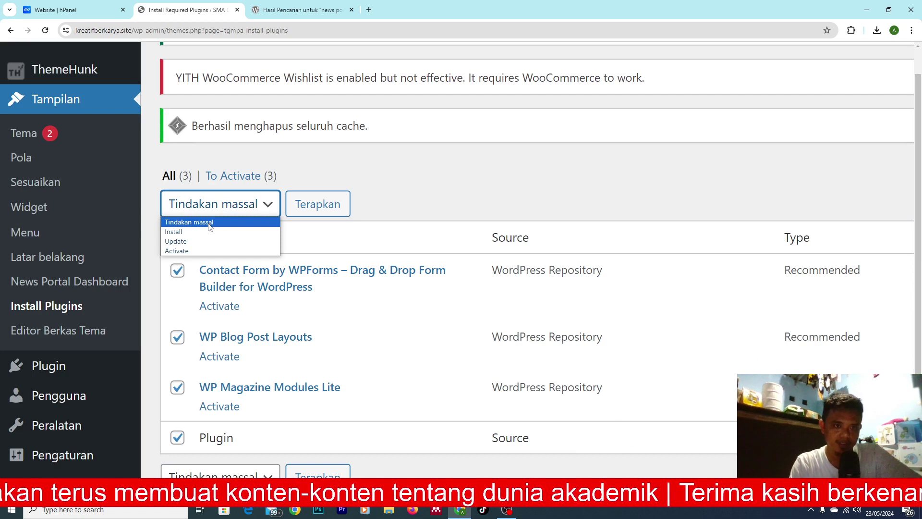
{"action": "left_click", "coordinate": [187, 251]}
{"action": "left_click", "coordinate": [323, 204]}
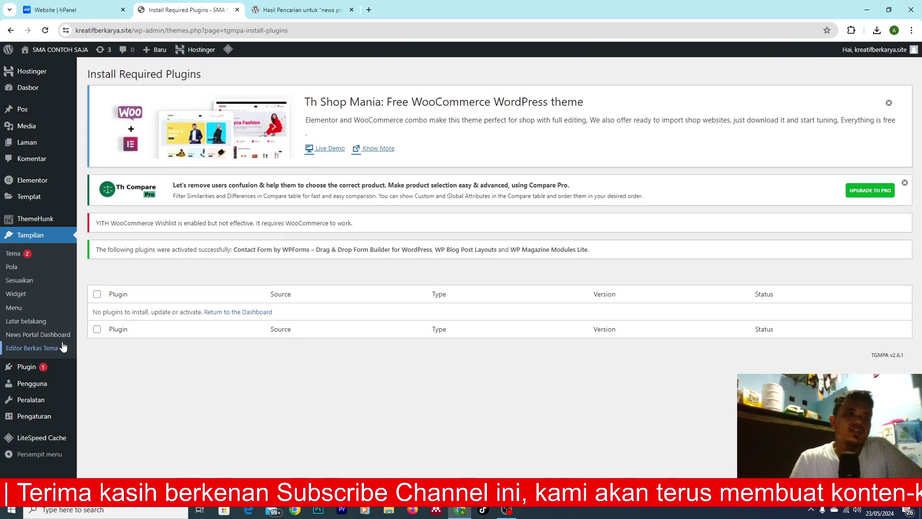
- Open the theme customizer (Sesuaikan) and go to the site identity section (Identitas Situs) within Header Settings
{"action": "mouse_move", "coordinate": [3, 181]}
{"action": "scroll", "coordinate": [2, 181], "scroll_direction": "up", "scroll_amount": 5}
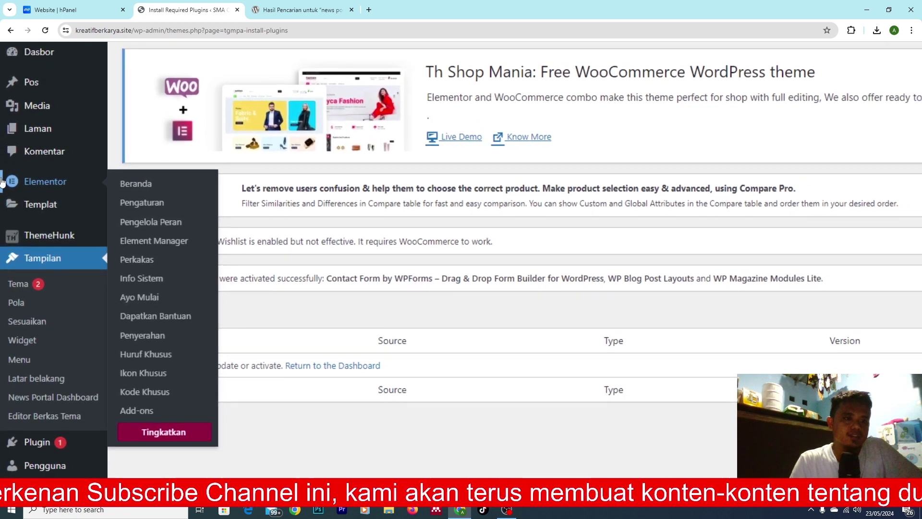
{"action": "scroll", "coordinate": [3, 182], "scroll_direction": "down", "scroll_amount": 5}
{"action": "scroll", "coordinate": [2, 312], "scroll_direction": "up", "scroll_amount": 5}
{"action": "scroll", "coordinate": [3, 313], "scroll_direction": "up", "scroll_amount": 4}
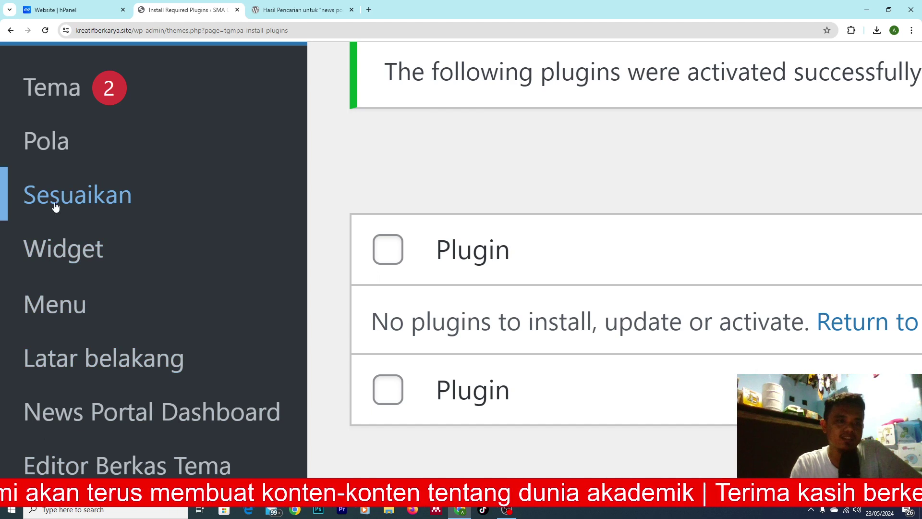
{"action": "scroll", "coordinate": [57, 208], "scroll_direction": "down", "scroll_amount": 5}
{"action": "scroll", "coordinate": [59, 207], "scroll_direction": "down", "scroll_amount": 4}
{"action": "scroll", "coordinate": [30, 201], "scroll_direction": "up", "scroll_amount": 5}
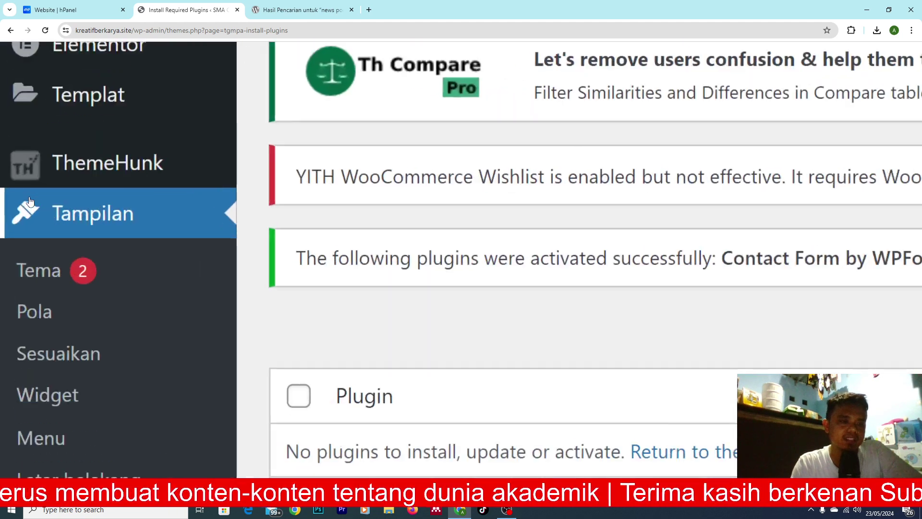
{"action": "scroll", "coordinate": [30, 200], "scroll_direction": "down", "scroll_amount": 1}
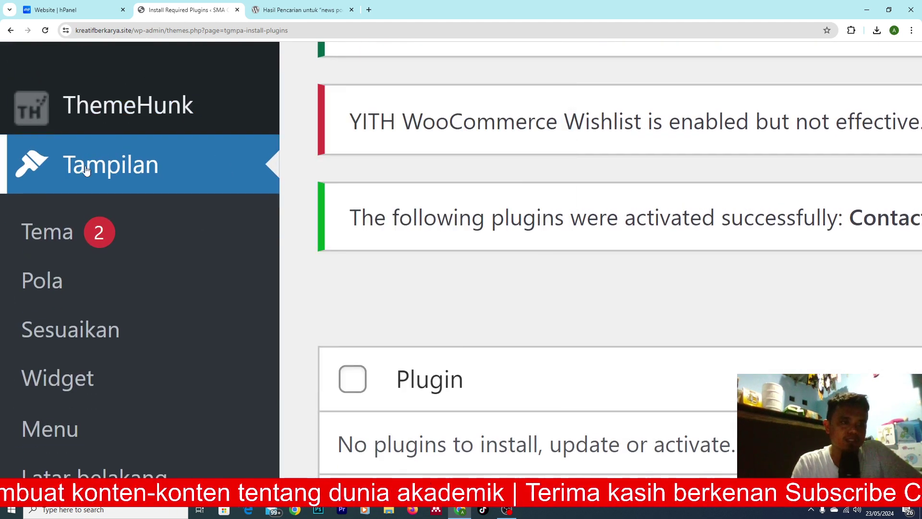
{"action": "left_click", "coordinate": [78, 332]}
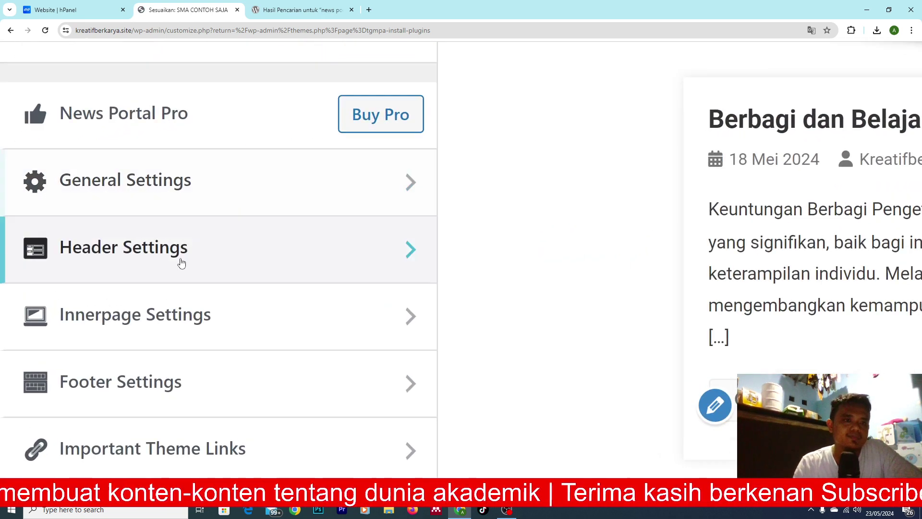
{"action": "left_click", "coordinate": [156, 250]}
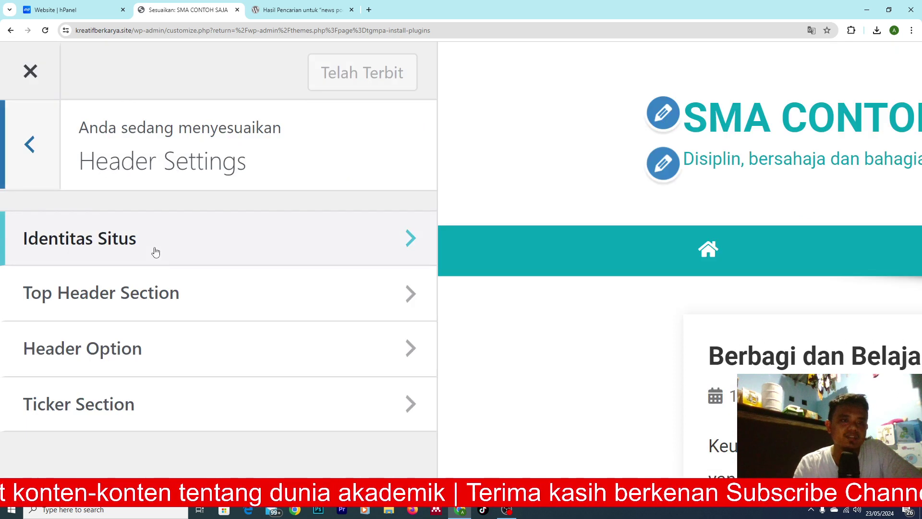
{"action": "scroll", "coordinate": [155, 252], "scroll_direction": "down", "scroll_amount": 2}
{"action": "left_click", "coordinate": [172, 159]}
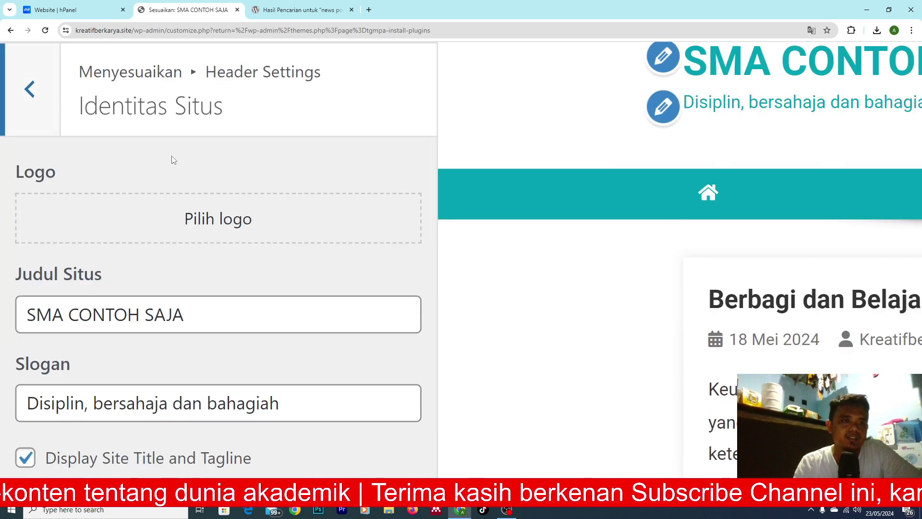
- Replace the site title (Judul Situs) with "NEWS PRAKTEK" and check the header preview
{"action": "scroll", "coordinate": [175, 286], "scroll_direction": "down", "scroll_amount": 2}
{"action": "left_click_drag", "start_coordinate": [210, 248], "coordinate": [2, 225]}
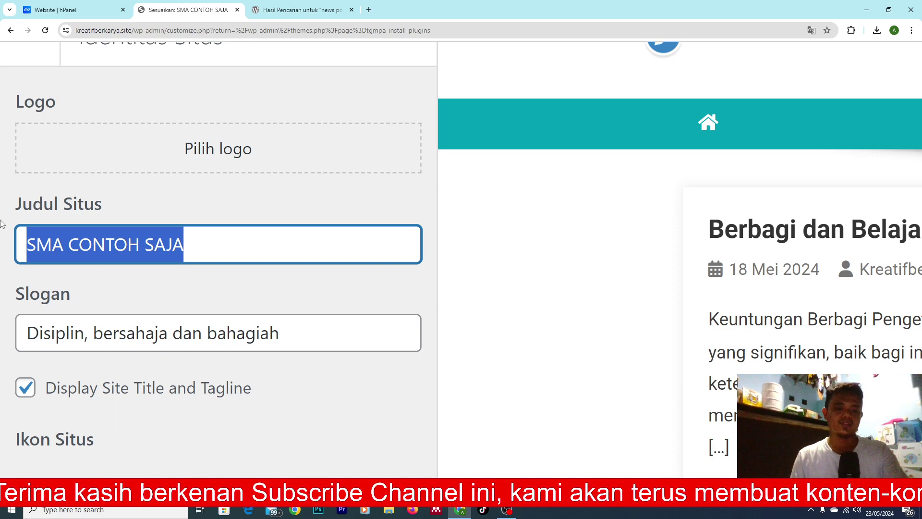
{"action": "type", "text": "NEWS COBA"}
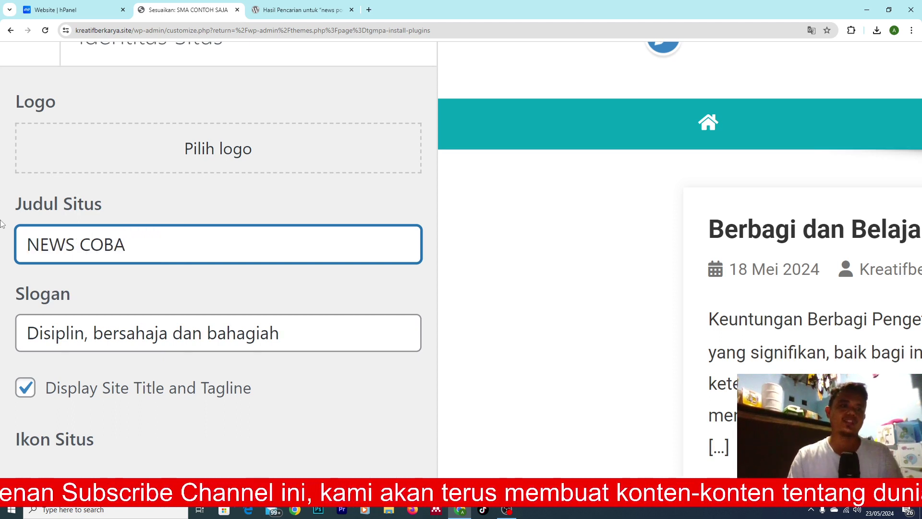
{"action": "key", "text": "BackSpace"}
{"action": "key", "text": "BackSpace"}
{"action": "key", "text": "BackSpace"}
{"action": "key", "text": "BackSpace"}
{"action": "type", "text": "PRAKTEK"}
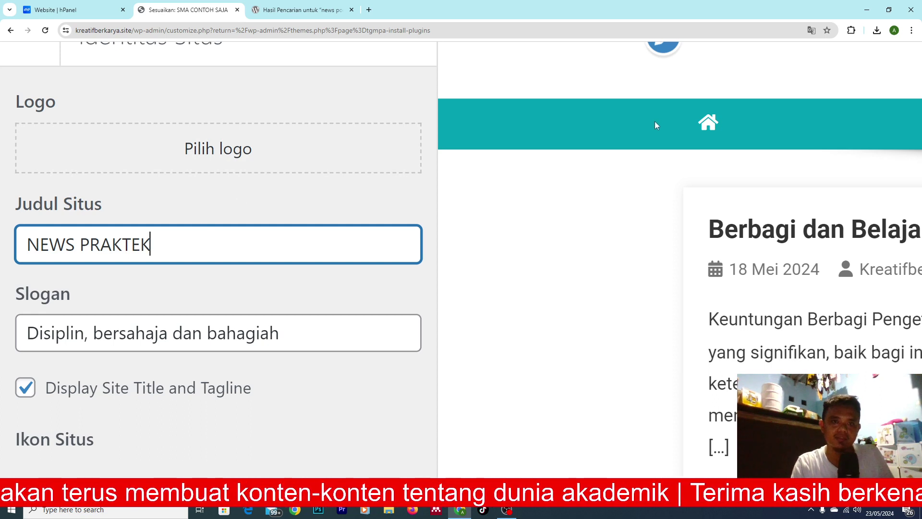
{"action": "scroll", "coordinate": [461, 185], "scroll_direction": "right", "scroll_amount": 6}
{"action": "scroll", "coordinate": [461, 185], "scroll_direction": "up", "scroll_amount": 3}
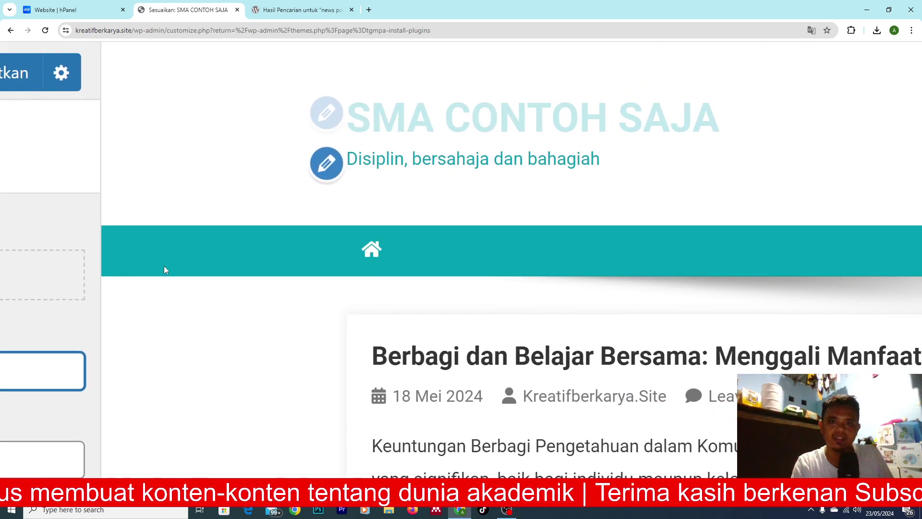
- Replace the site slogan with "Memberikan update berita terpercaya"
{"action": "scroll", "coordinate": [163, 266], "scroll_direction": "left", "scroll_amount": 6}
{"action": "scroll", "coordinate": [165, 267], "scroll_direction": "down", "scroll_amount": 3}
{"action": "left_click", "coordinate": [301, 319]}
{"action": "left_click_drag", "start_coordinate": [301, 319], "coordinate": [4, 317]}
{"action": "type", "text": "M"}
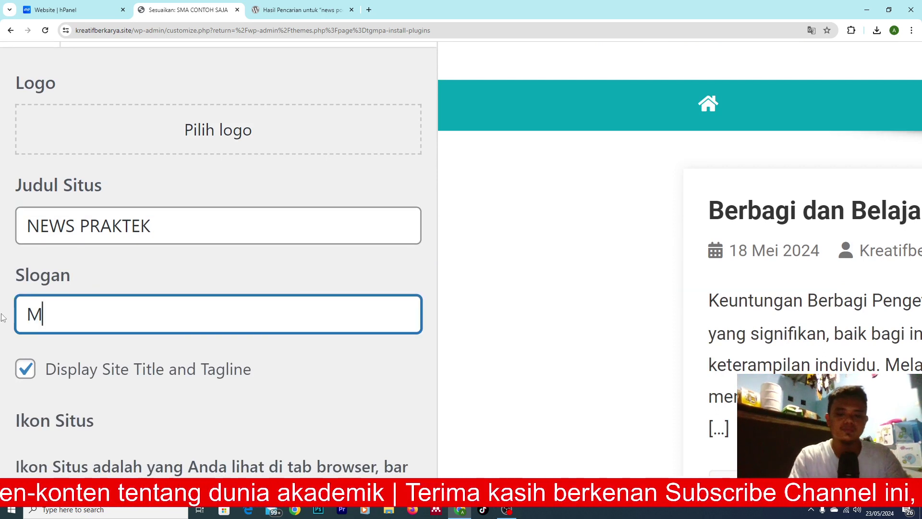
{"action": "type", "text": "emberikan "}
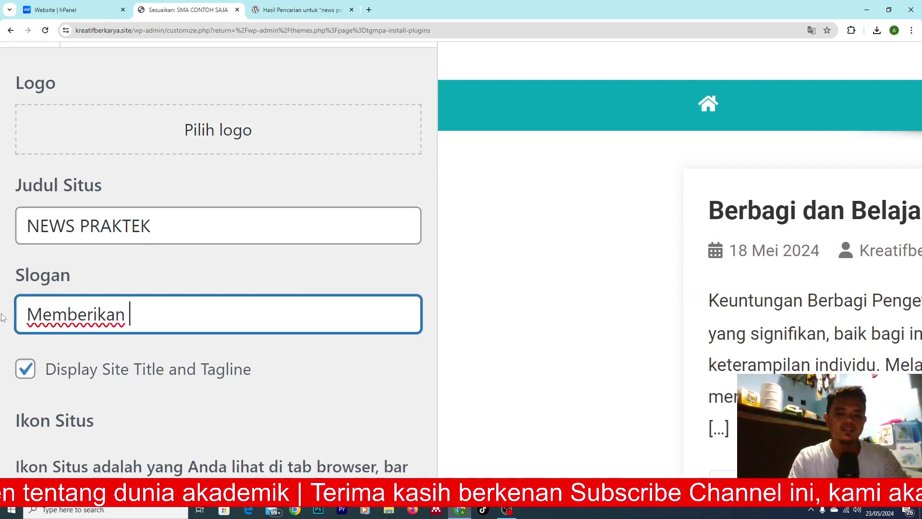
{"action": "type", "text": "update b"}
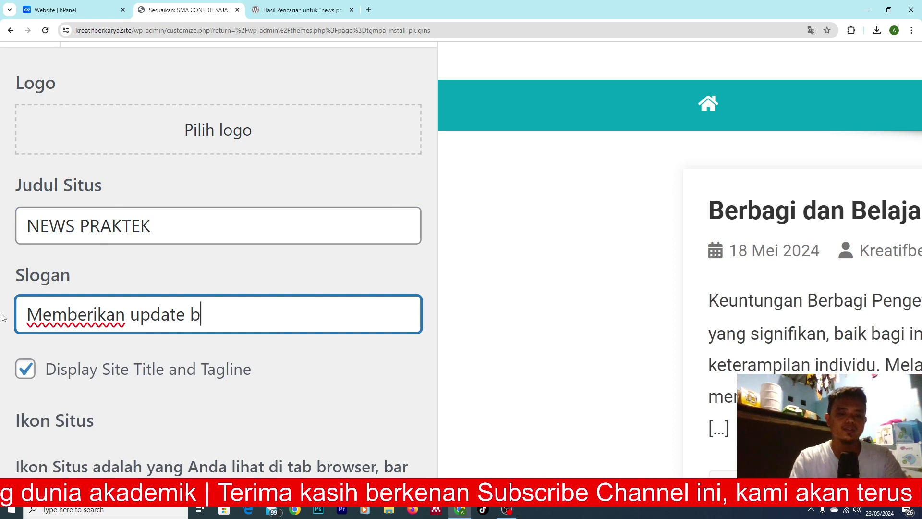
{"action": "type", "text": "erita terpercaya"}
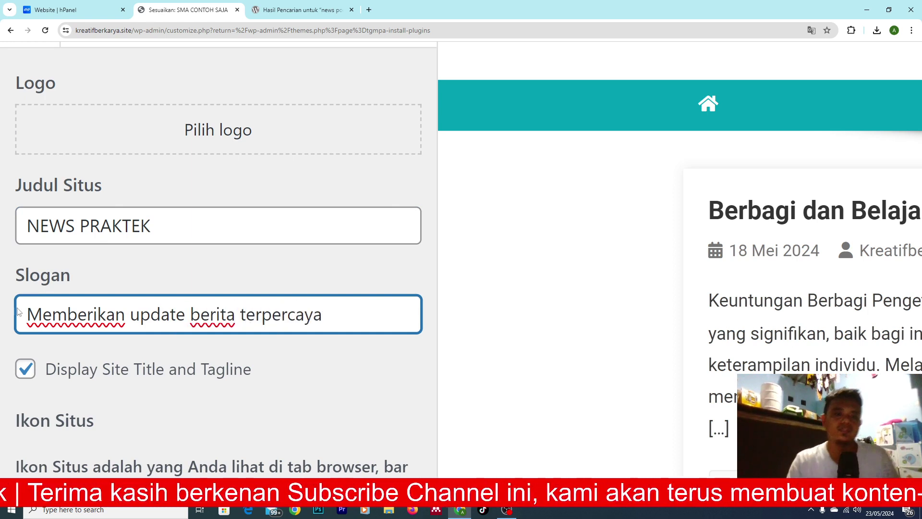
{"action": "left_click", "coordinate": [249, 401]}
{"action": "scroll", "coordinate": [250, 400], "scroll_direction": "down", "scroll_amount": 5}
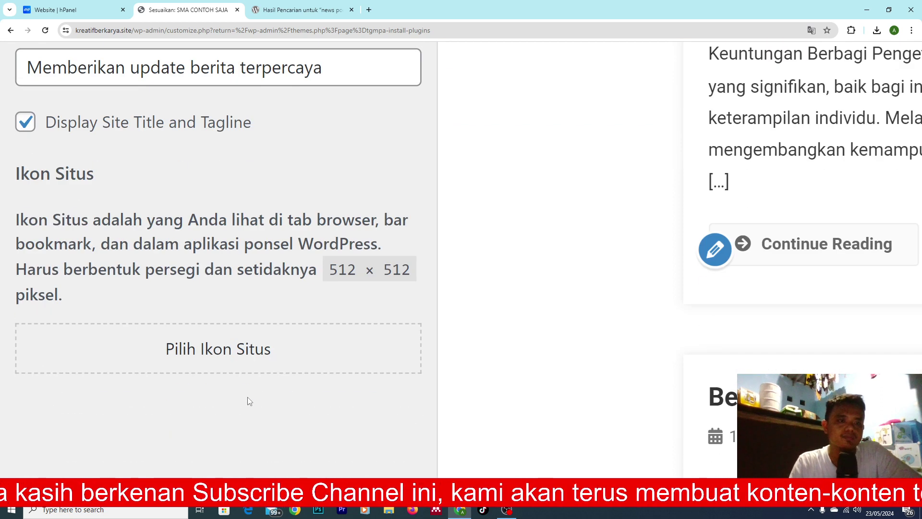
- Publish the site title and slogan changes and return to the Header Settings sections
{"action": "scroll", "coordinate": [247, 396], "scroll_direction": "up", "scroll_amount": 8}
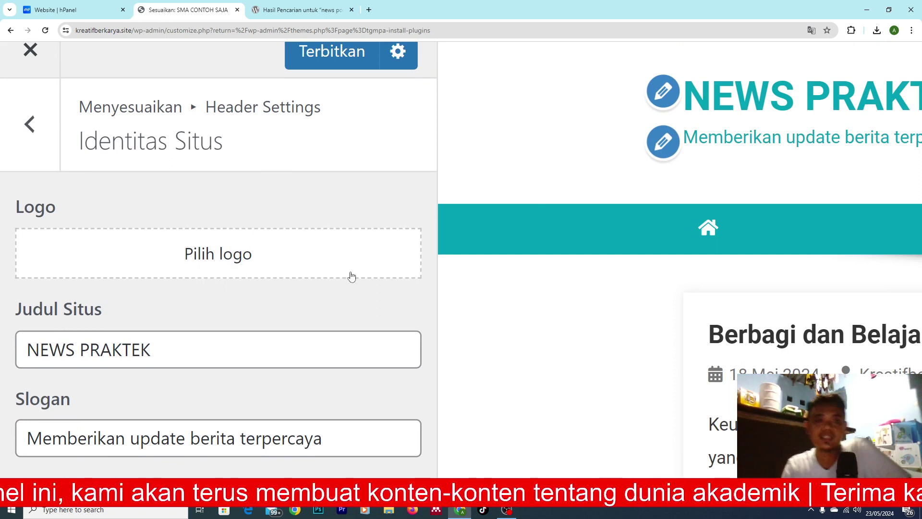
{"action": "scroll", "coordinate": [242, 276], "scroll_direction": "up", "scroll_amount": 1}
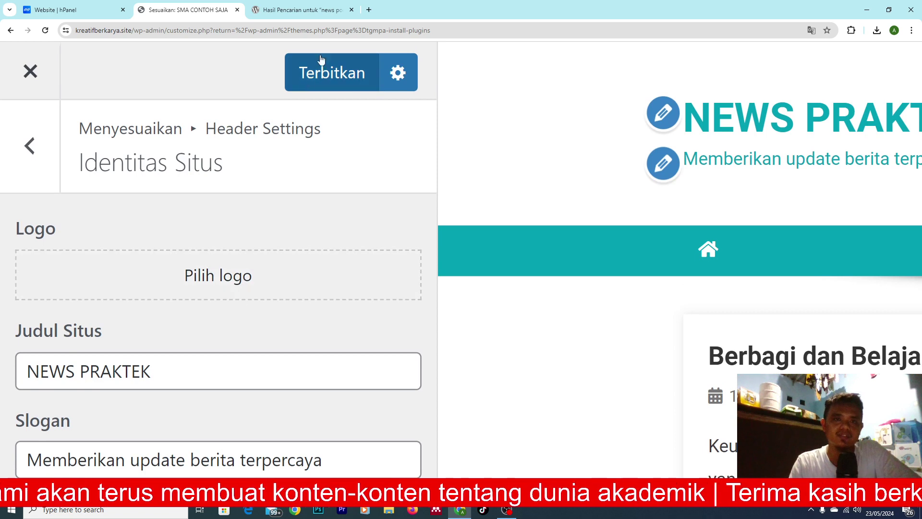
{"action": "scroll", "coordinate": [321, 58], "scroll_direction": "up", "scroll_amount": 3}
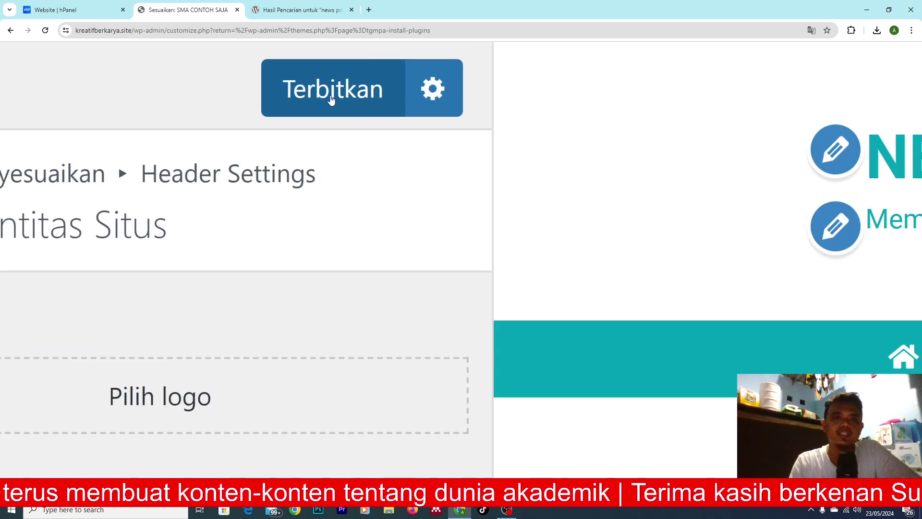
{"action": "left_click", "coordinate": [331, 96]}
{"action": "scroll", "coordinate": [333, 97], "scroll_direction": "down", "scroll_amount": 3}
{"action": "scroll", "coordinate": [335, 97], "scroll_direction": "down", "scroll_amount": 1}
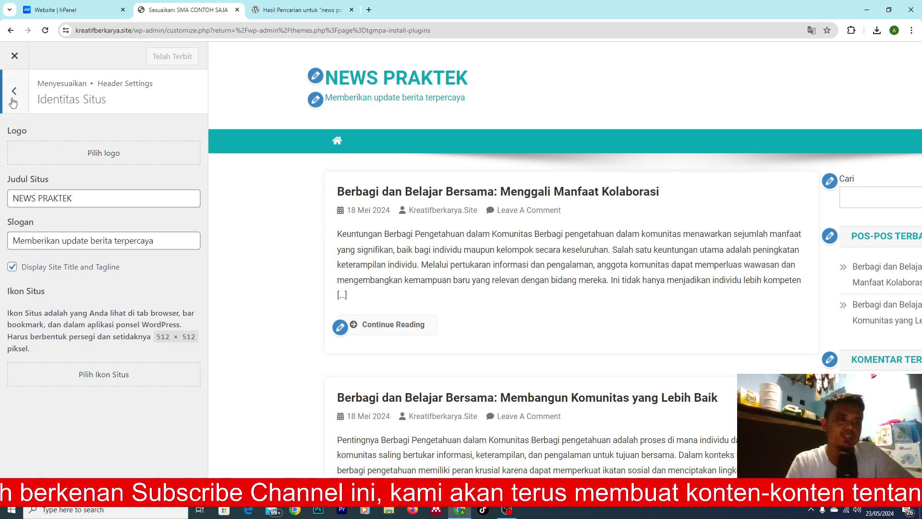
{"action": "scroll", "coordinate": [17, 98], "scroll_direction": "up", "scroll_amount": 5}
{"action": "left_click", "coordinate": [42, 82]}
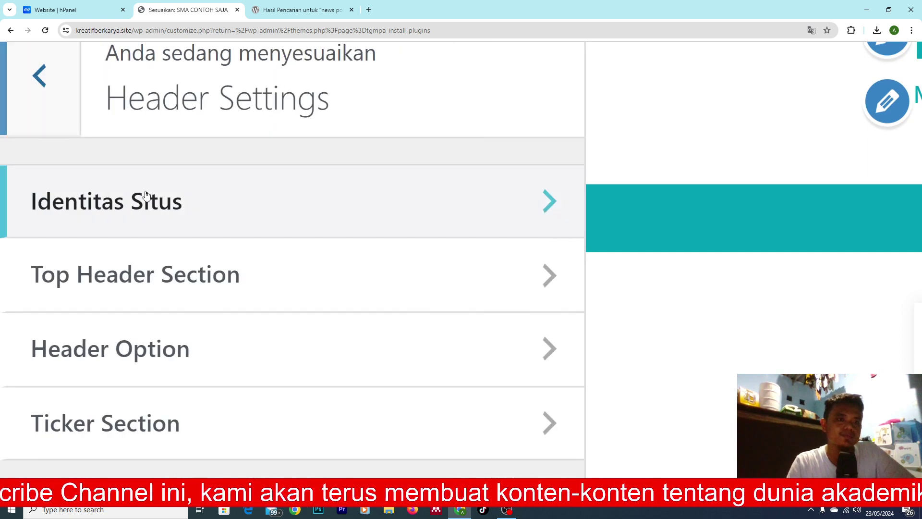
- Review the Header Option and Ticker Section settings within Header Settings, and return to the main customizer sections
{"action": "scroll", "coordinate": [155, 208], "scroll_direction": "down", "scroll_amount": 5}
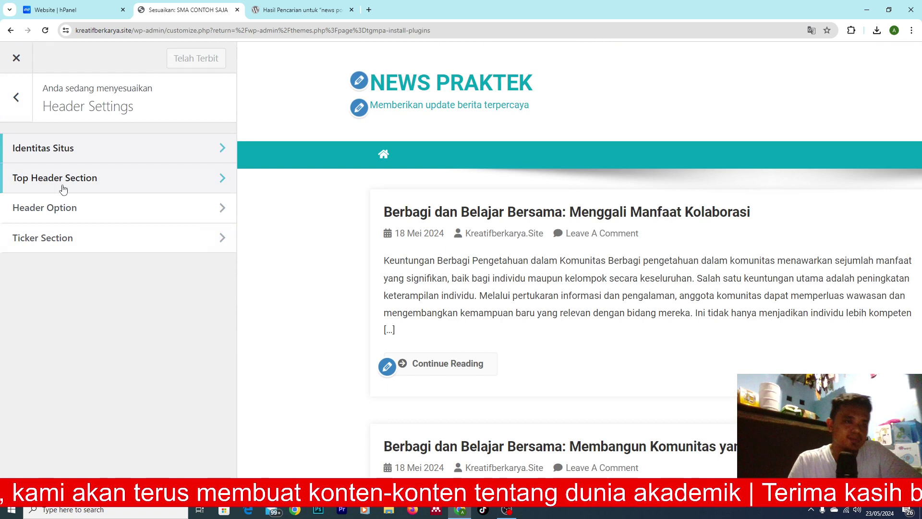
{"action": "left_click", "coordinate": [97, 215]}
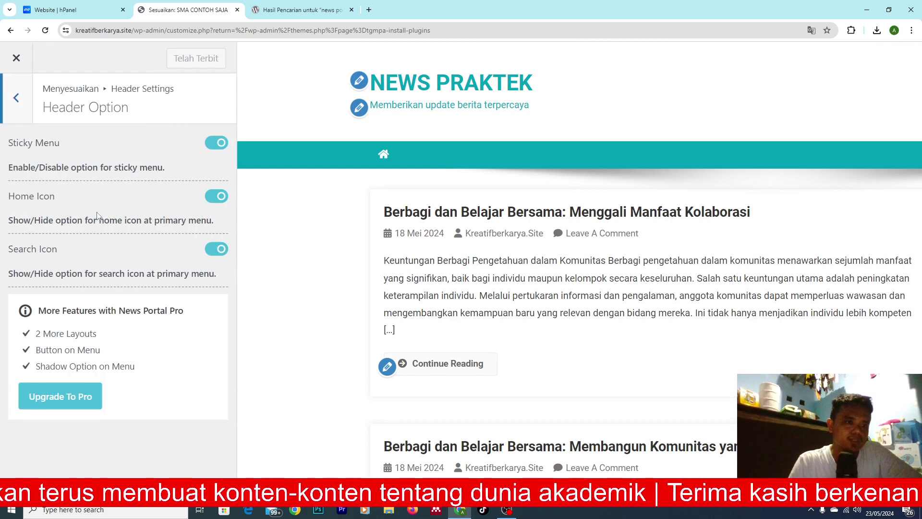
{"action": "left_click", "coordinate": [16, 97]}
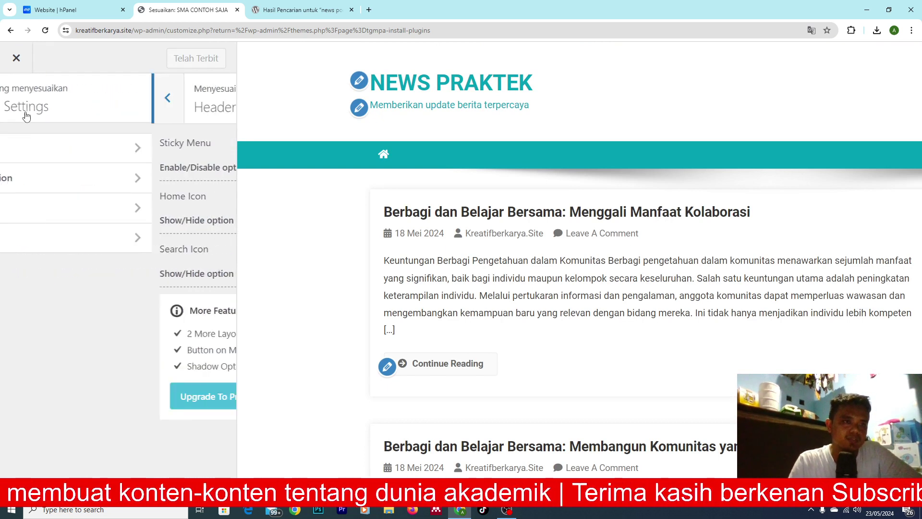
{"action": "left_click", "coordinate": [59, 249]}
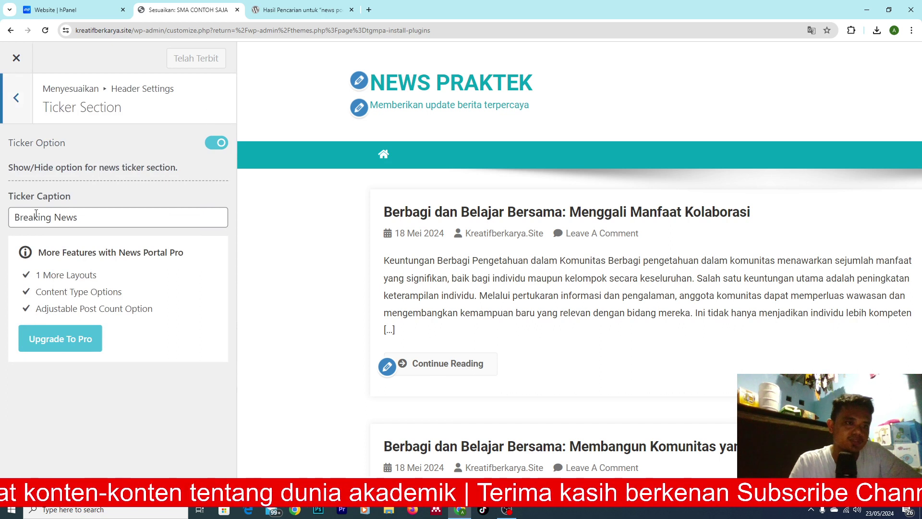
{"action": "left_click", "coordinate": [18, 99]}
{"action": "left_click", "coordinate": [17, 98]}
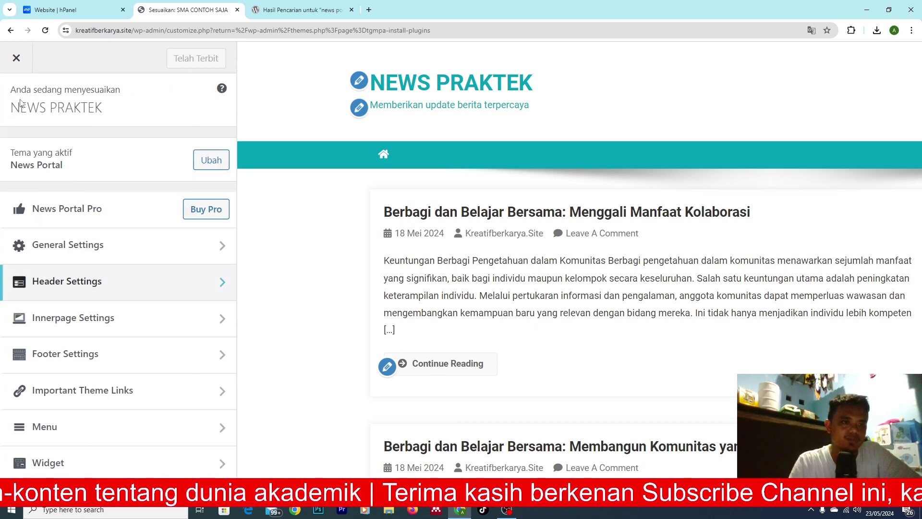
- Open the existing menu named MENU in the customizer's menu settings and show the items that can be added to it
{"action": "scroll", "coordinate": [87, 270], "scroll_direction": "down", "scroll_amount": 3}
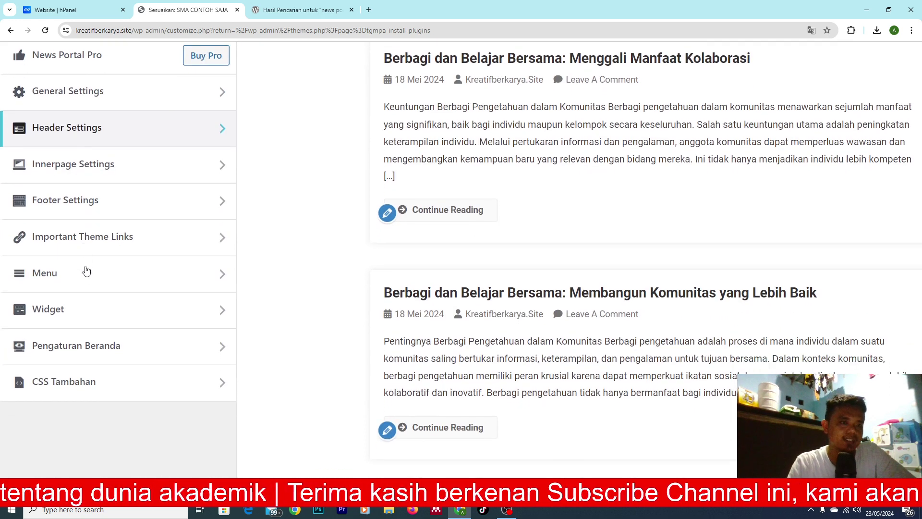
{"action": "key", "text": "ctrl+minus"}
{"action": "key", "text": "ctrl+minus"}
{"action": "key", "text": "ctrl+minus"}
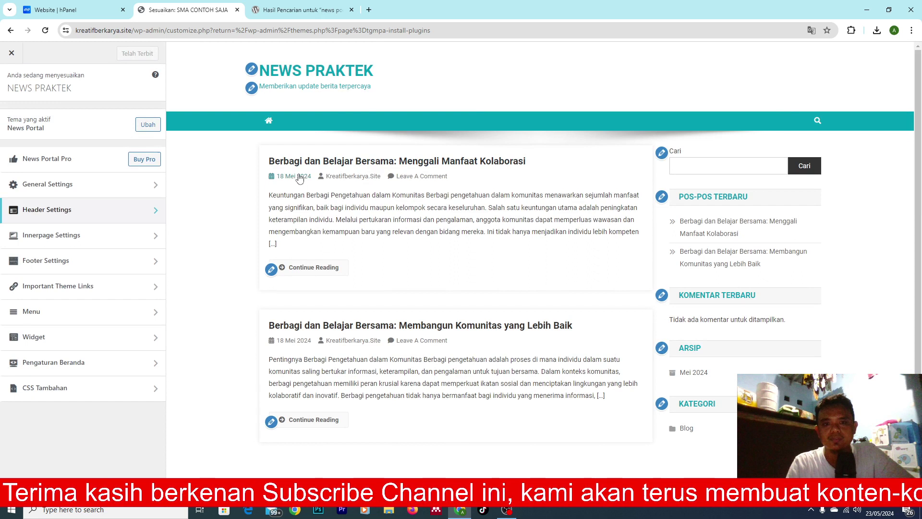
{"action": "key", "text": "ctrl+plus"}
{"action": "key", "text": "ctrl+plus"}
{"action": "key", "text": "ctrl+plus"}
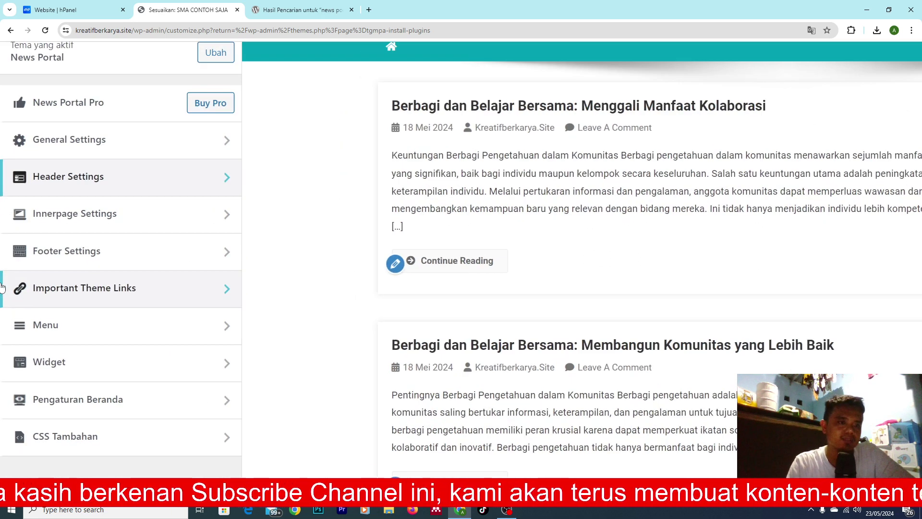
{"action": "left_click", "coordinate": [58, 342]}
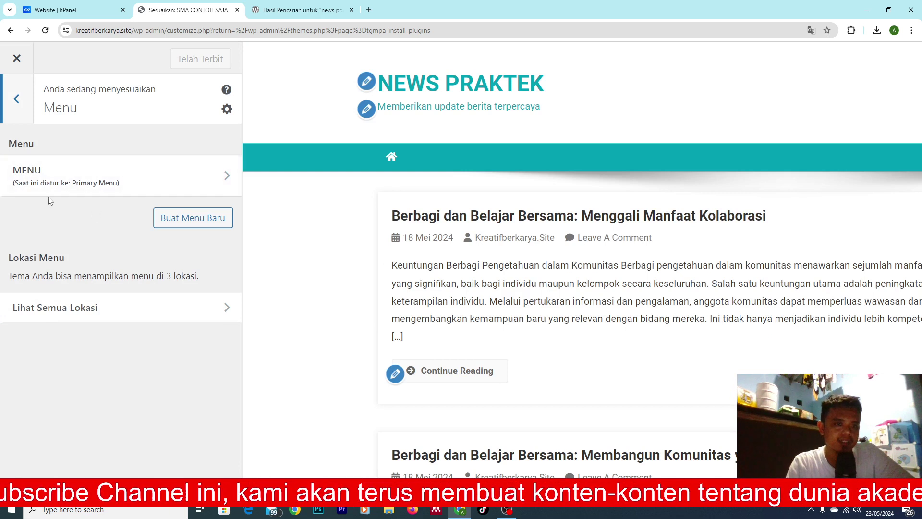
{"action": "left_click", "coordinate": [67, 177]}
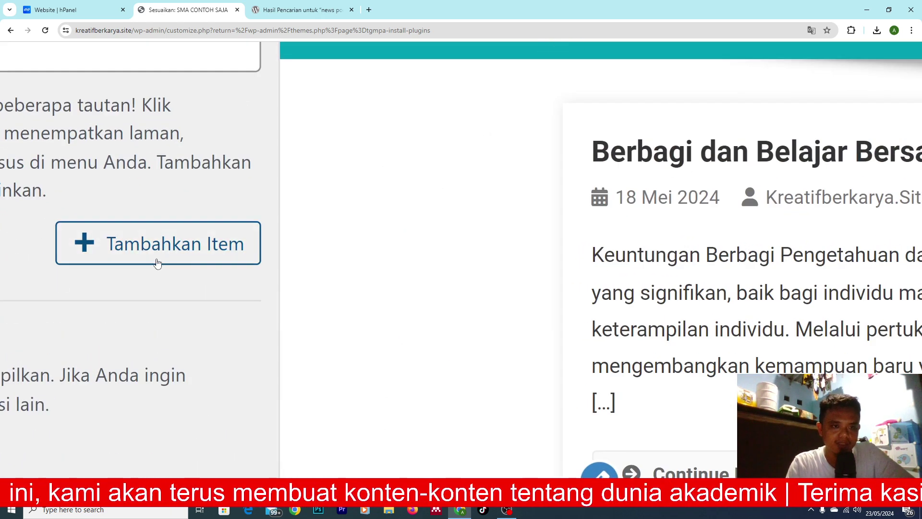
{"action": "left_click", "coordinate": [158, 263]}
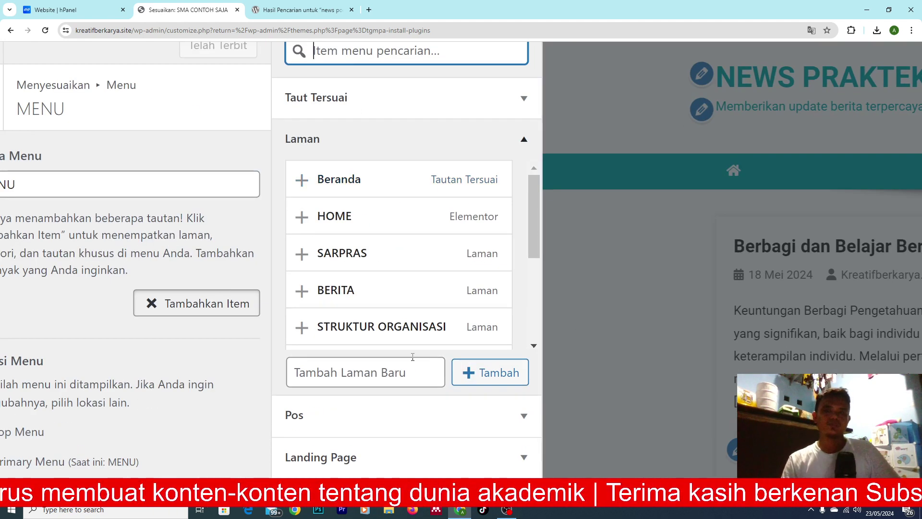
- Create a new page (Laman) named "Beranda" and add it to MENU
{"action": "left_click", "coordinate": [380, 373]}
{"action": "type", "text": "B"}
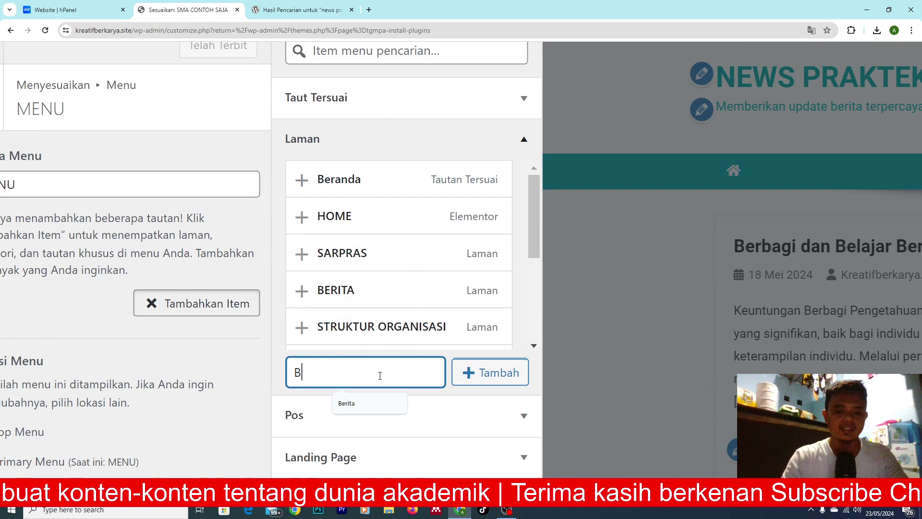
{"action": "type", "text": "eranda"}
{"action": "key", "text": "ctrl+plus"}
{"action": "key", "text": "ctrl+plus"}
{"action": "key", "text": "ctrl+plus"}
{"action": "key", "text": "ctrl+plus"}
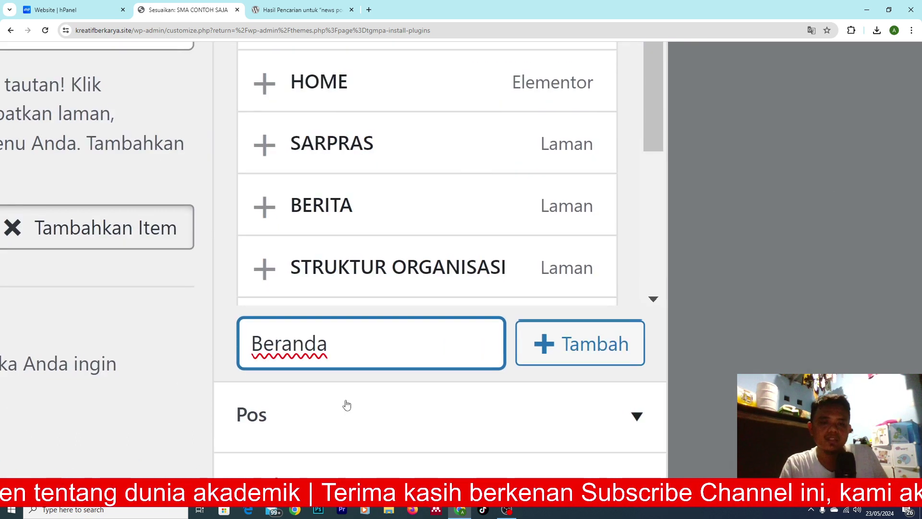
{"action": "left_click", "coordinate": [598, 328]}
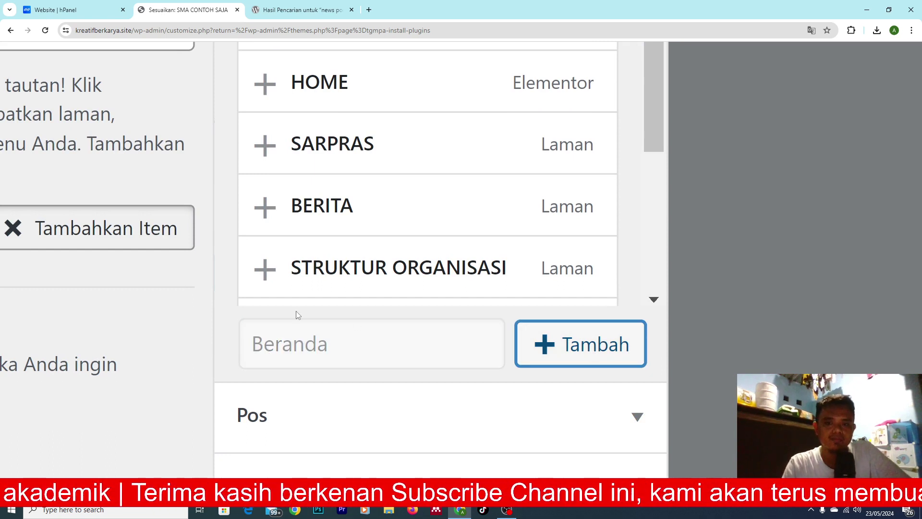
{"action": "key", "text": "ctrl+minus"}
{"action": "key", "text": "ctrl+minus"}
{"action": "key", "text": "ctrl+minus"}
{"action": "key", "text": "ctrl+minus"}
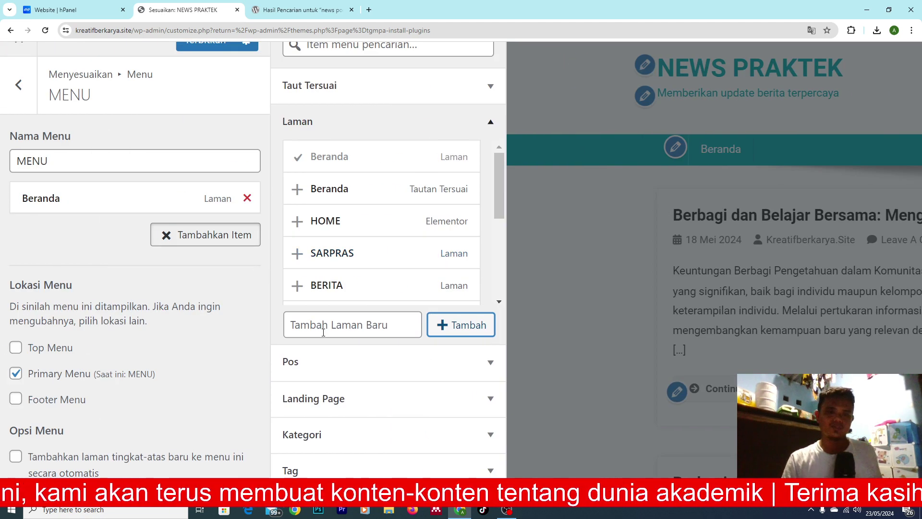
- Create the new pages "Profil" and "Galeri" and add both to MENU after Beranda
{"action": "left_click", "coordinate": [323, 332]}
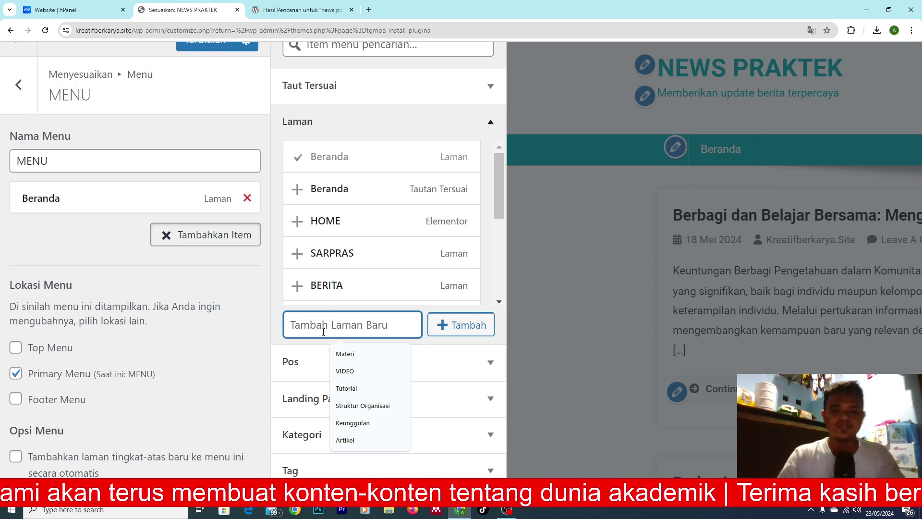
{"action": "type", "text": "Profil"}
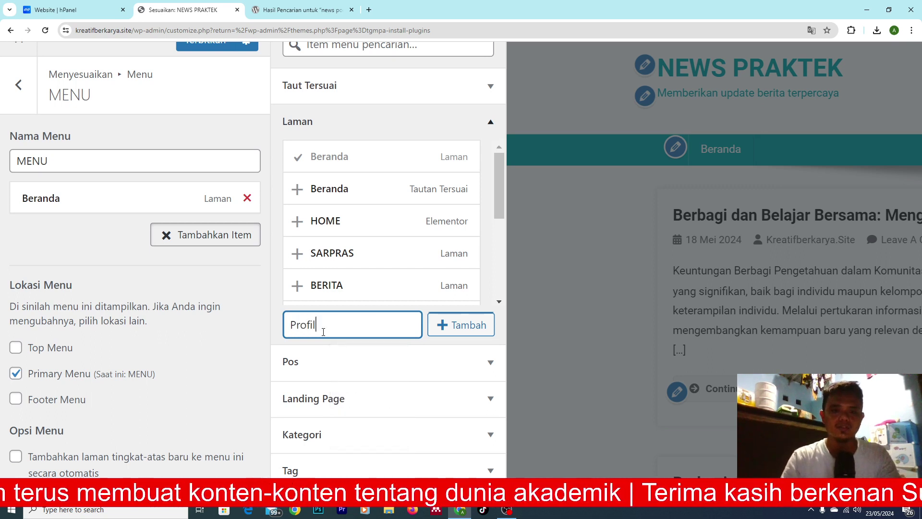
{"action": "left_click", "coordinate": [467, 326]}
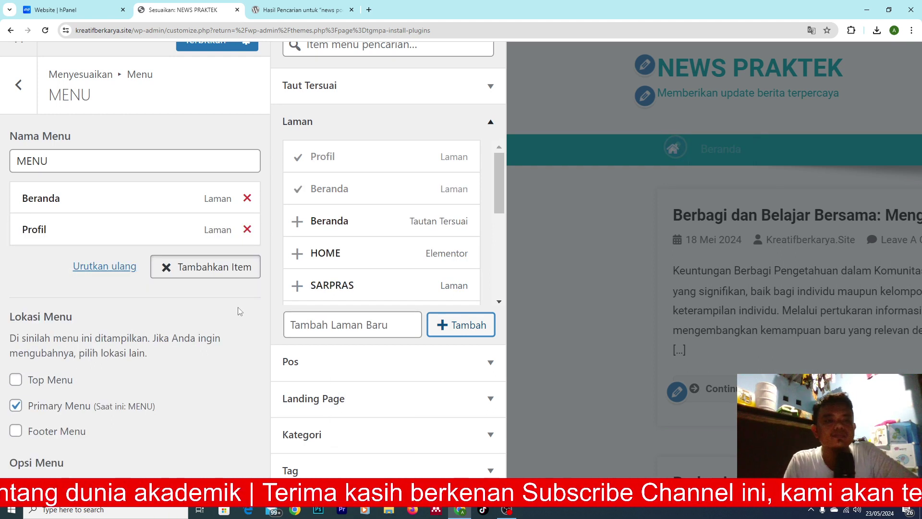
{"action": "left_click", "coordinate": [380, 325]}
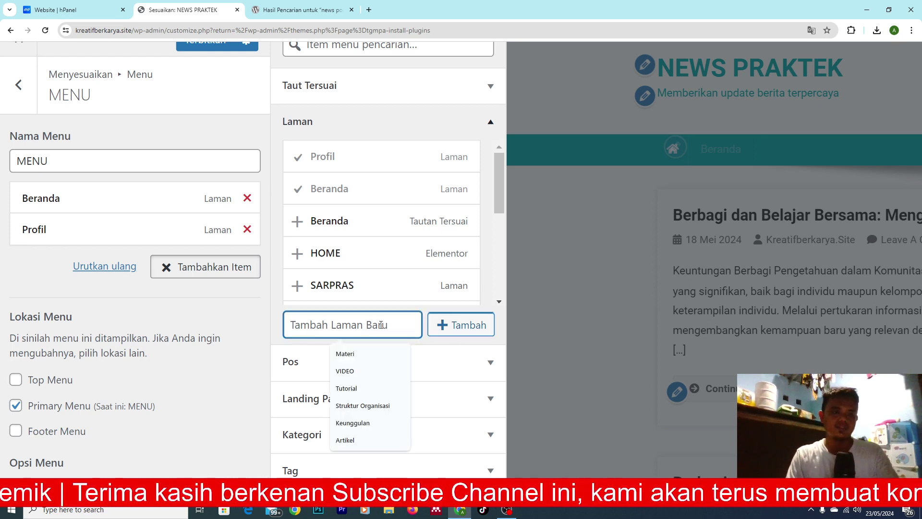
{"action": "type", "text": "Galeri"}
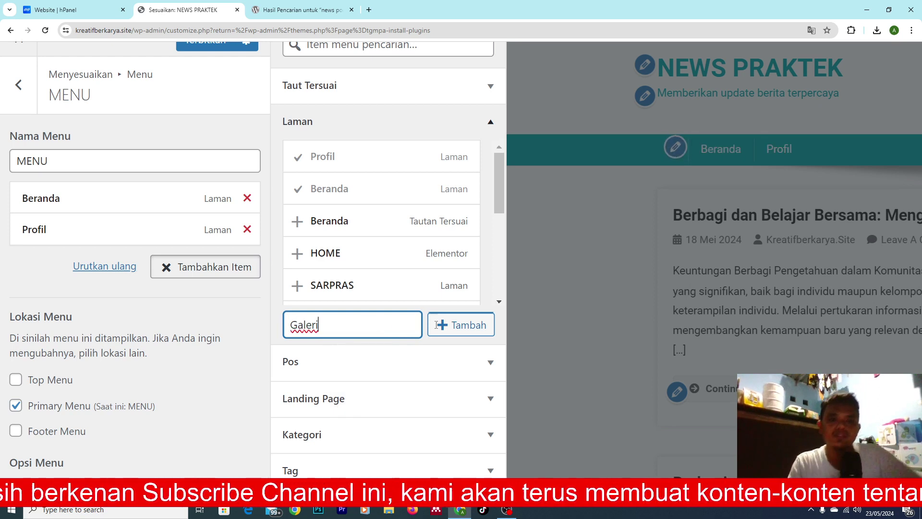
{"action": "left_click", "coordinate": [476, 332]}
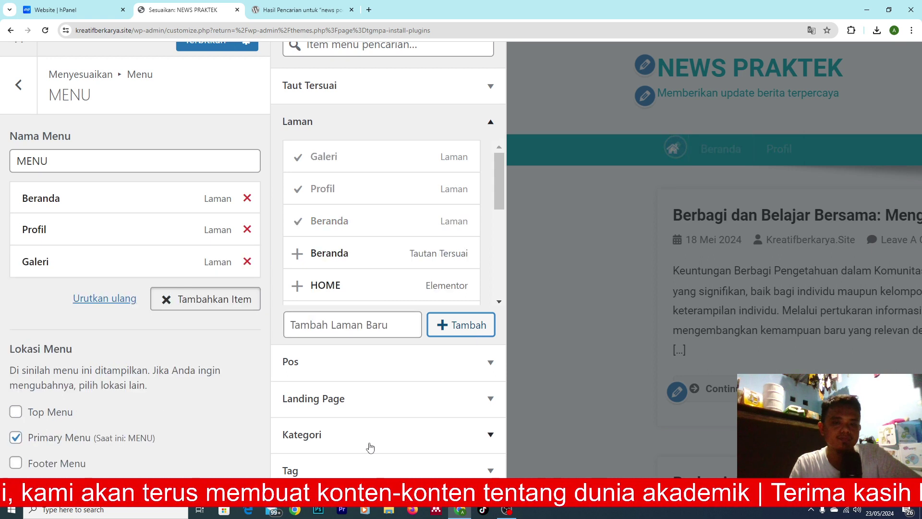
- Create the new pages "Berita" and "Sejarah Singkat" and add both to MENU after Galeri
{"action": "left_click", "coordinate": [325, 325]}
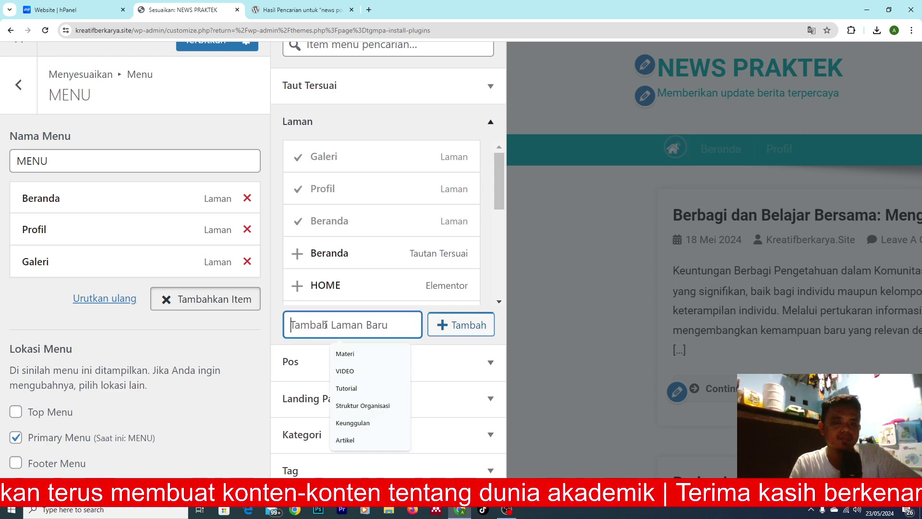
{"action": "type", "text": "Berita"}
{"action": "left_click", "coordinate": [479, 328]}
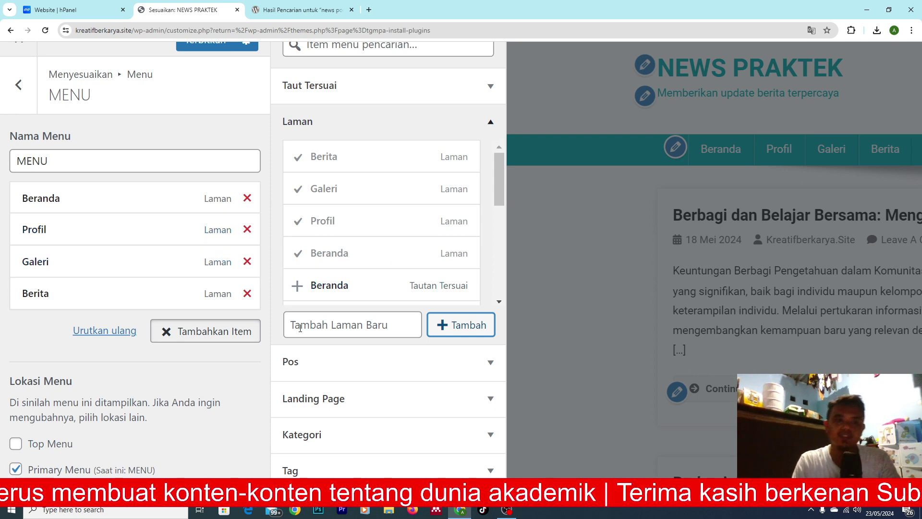
{"action": "left_click", "coordinate": [339, 317]}
{"action": "type", "text": "S"}
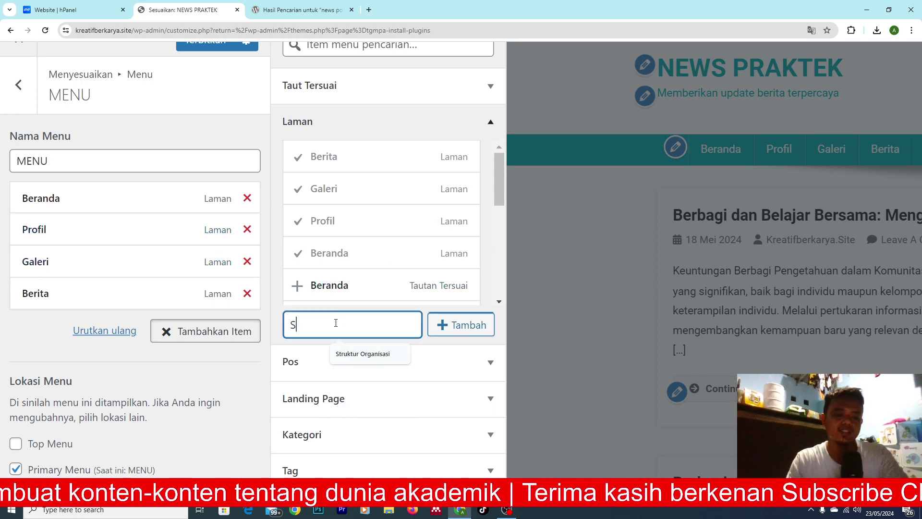
{"action": "type", "text": "ejarah Singkat"}
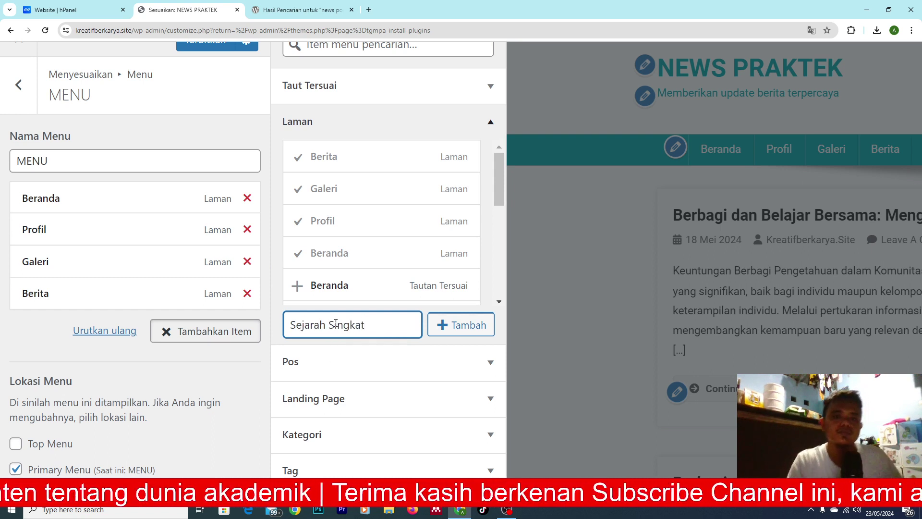
{"action": "left_click", "coordinate": [474, 331]}
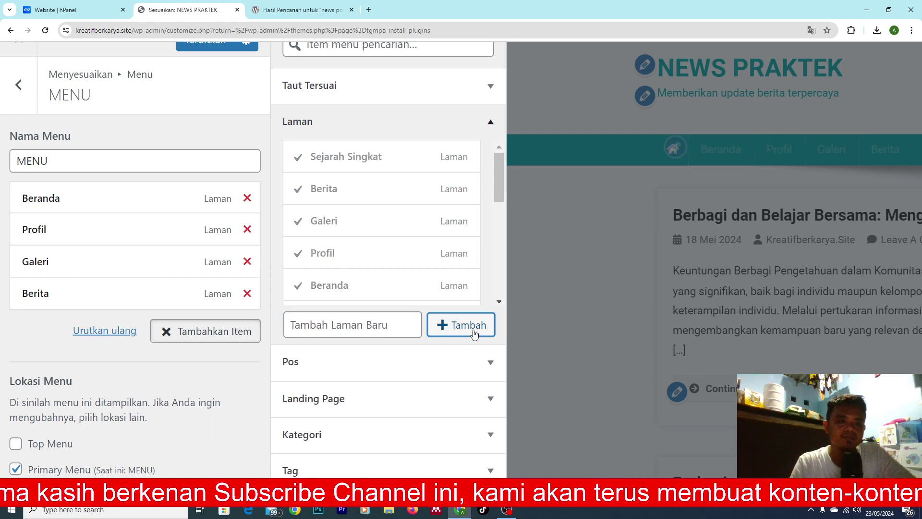
- Create a new page named "Struktur Redaksi" and add it at the end of MENU
{"action": "left_click", "coordinate": [382, 326]}
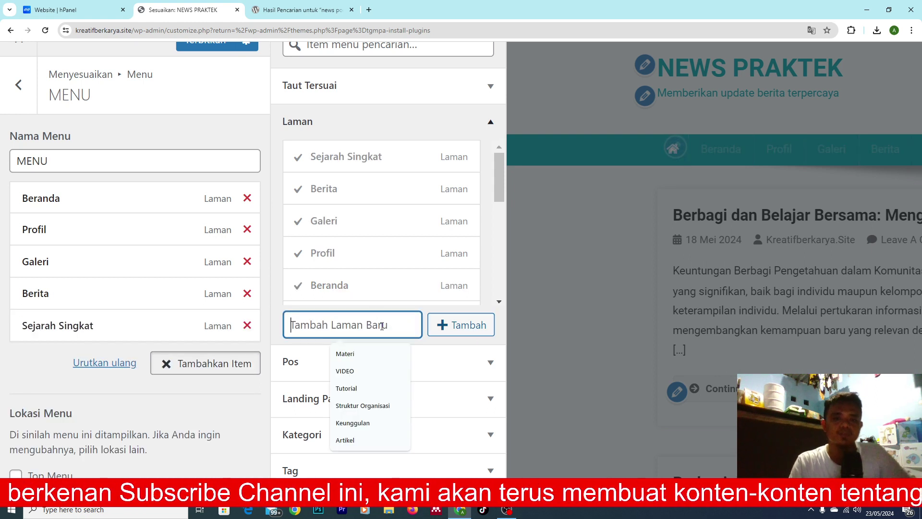
{"action": "type", "text": "Stru"}
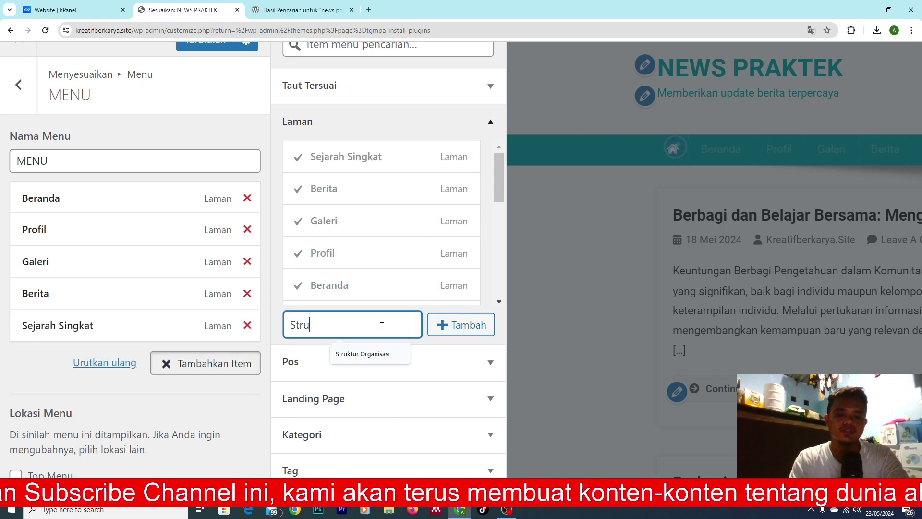
{"action": "type", "text": "ktur Re"}
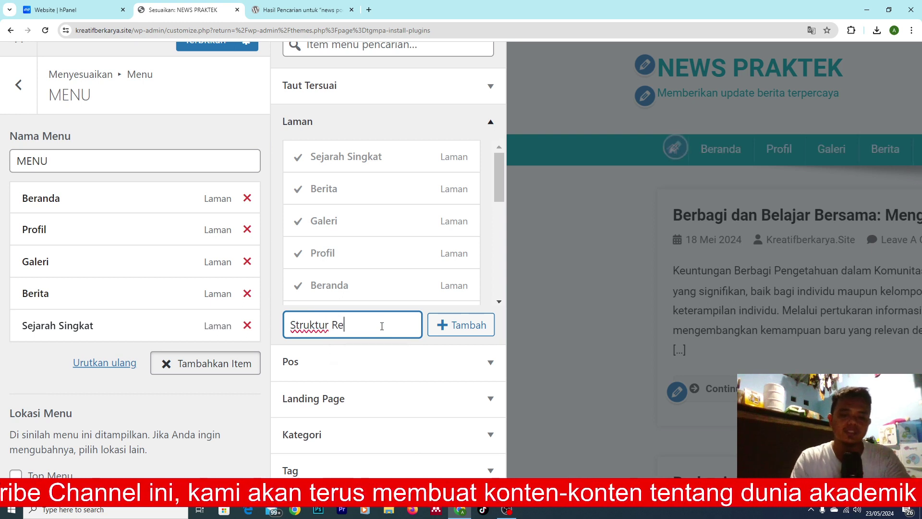
{"action": "type", "text": "daksi"}
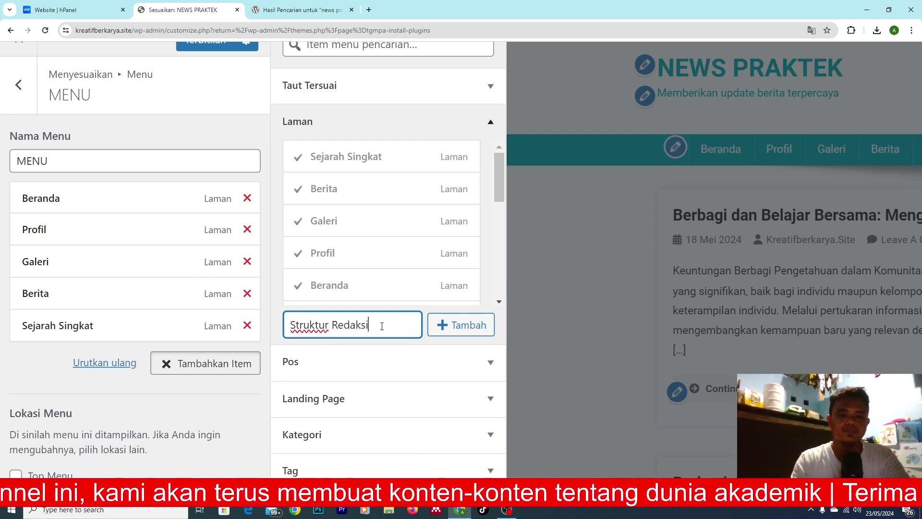
{"action": "left_click", "coordinate": [470, 331]}
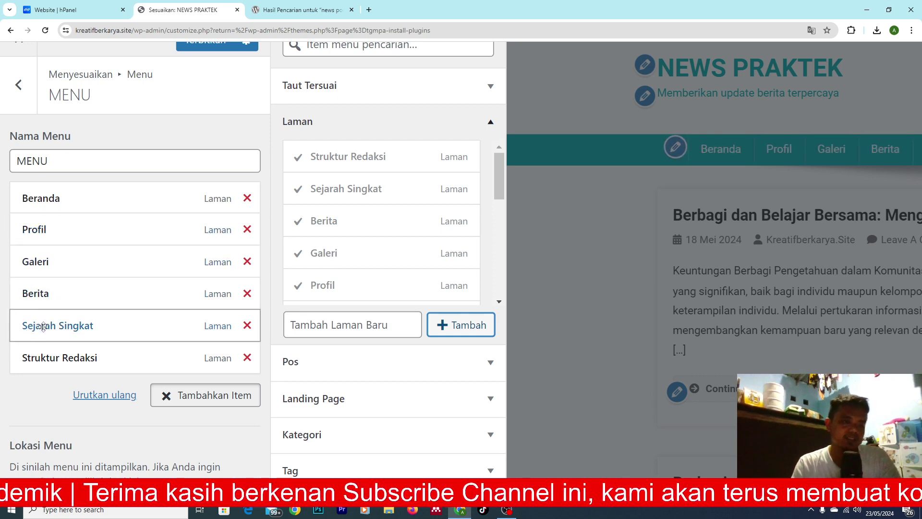
- Move Sejarah Singkat and Struktur Redaksi under Profil as sub items, in that order
{"action": "left_click_drag", "start_coordinate": [43, 327], "coordinate": [61, 261]}
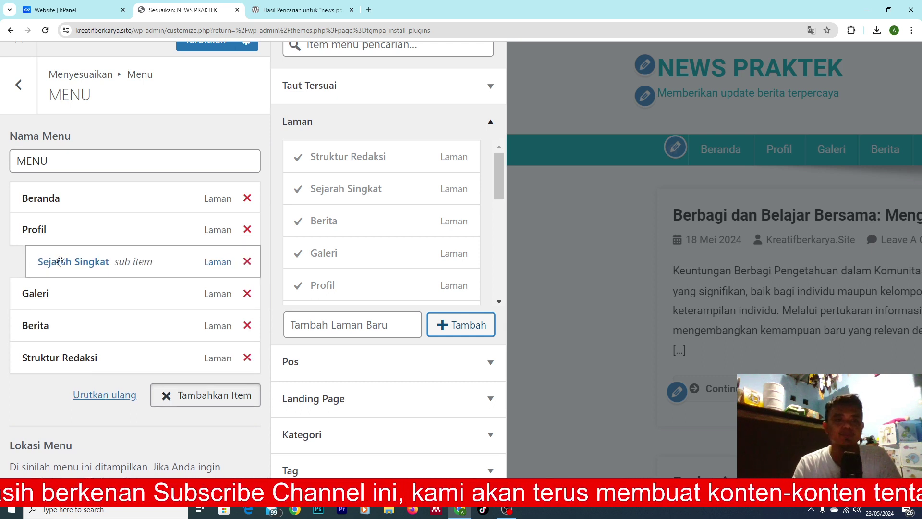
{"action": "left_click_drag", "start_coordinate": [56, 362], "coordinate": [73, 299]}
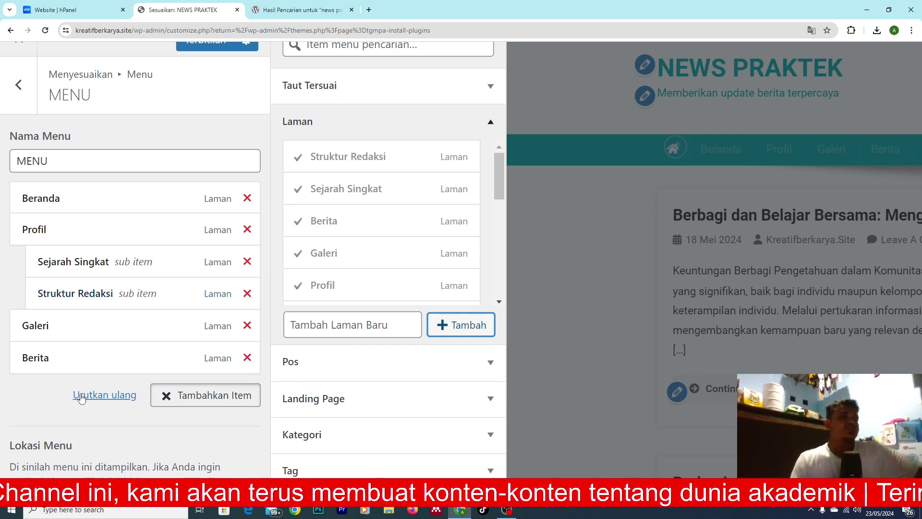
- Create the new pages "Ekonomi" and "Kesenian" and add both to MENU after Berita
{"action": "scroll", "coordinate": [42, 379], "scroll_direction": "down", "scroll_amount": 2}
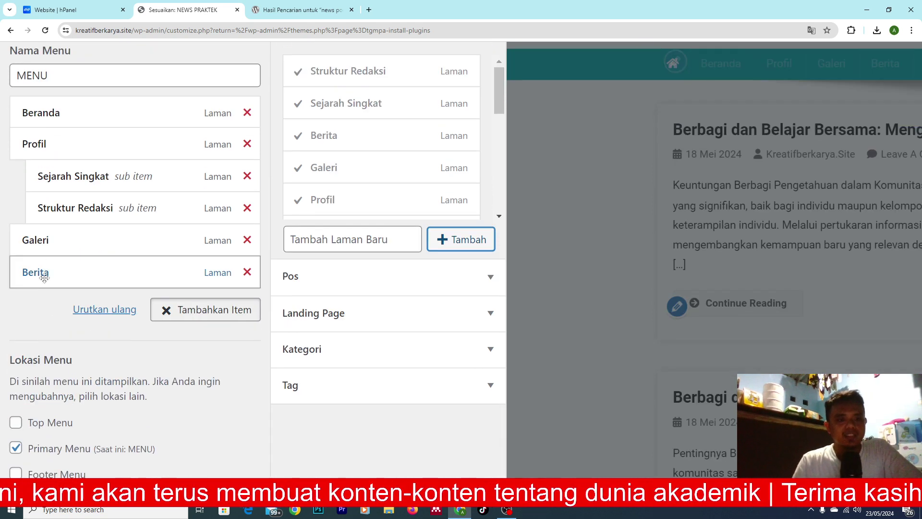
{"action": "left_click", "coordinate": [348, 239]}
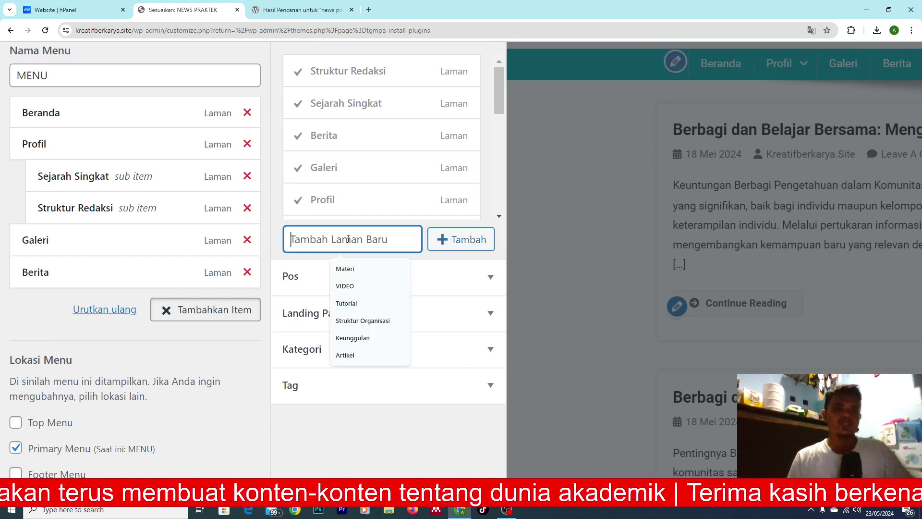
{"action": "type", "text": "Ekonomi"}
{"action": "left_click", "coordinate": [460, 239]}
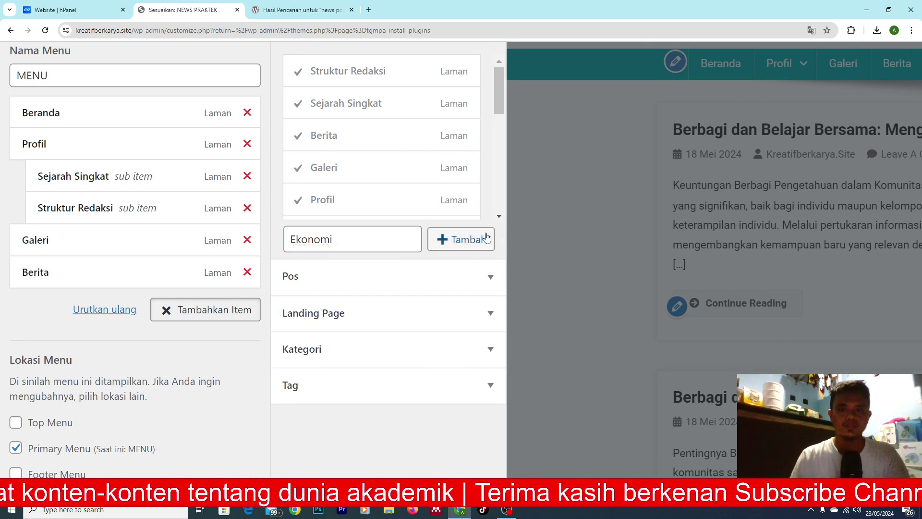
{"action": "left_click", "coordinate": [370, 239]}
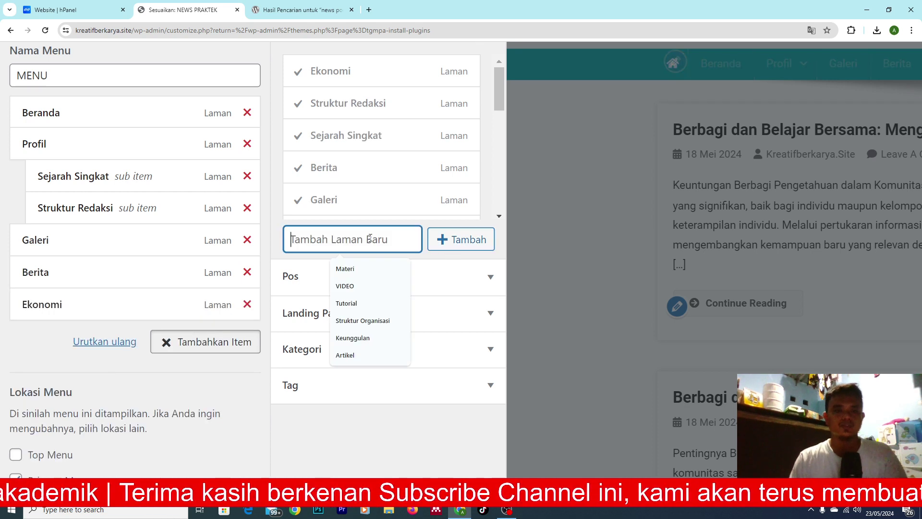
{"action": "type", "text": "Kesenian"}
{"action": "left_click", "coordinate": [462, 248]}
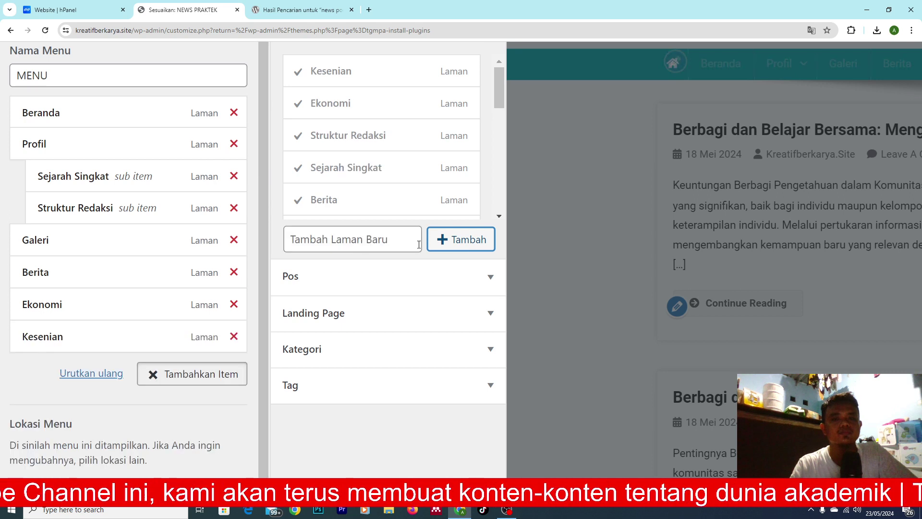
- Create a new page named "Sosial" and add it at the end of MENU
{"action": "left_click", "coordinate": [379, 248]}
{"action": "type", "text": "S"}
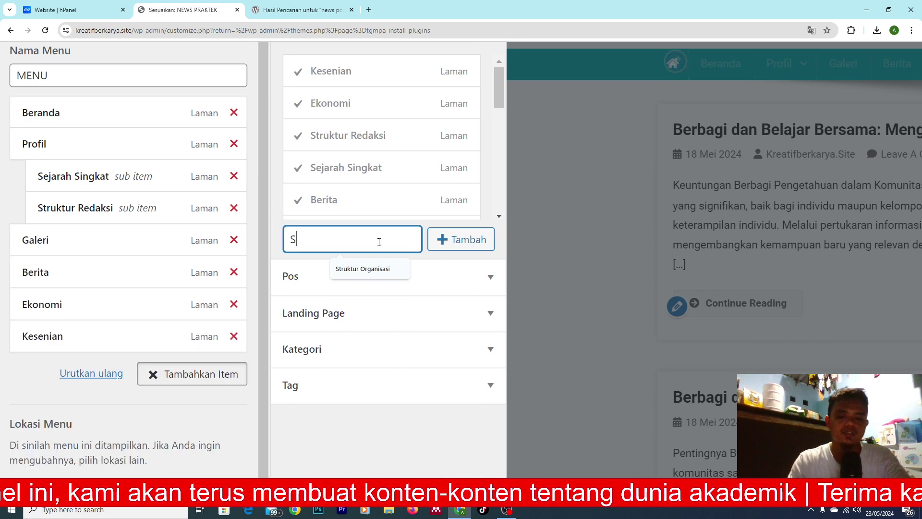
{"action": "type", "text": "osial"}
{"action": "left_click", "coordinate": [465, 245]}
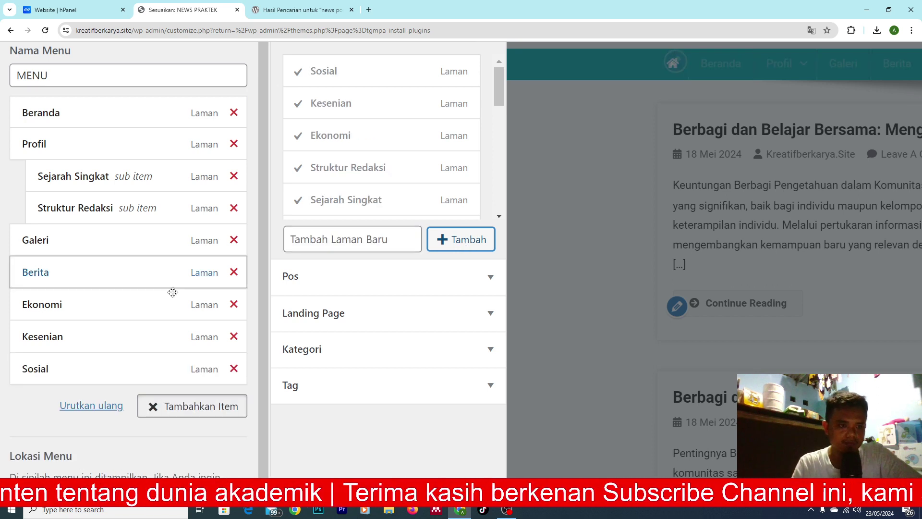
- Make Ekonomi, Kesenian and Sosial sub items of Berita, in that order
{"action": "scroll", "coordinate": [93, 334], "scroll_direction": "down", "scroll_amount": 1}
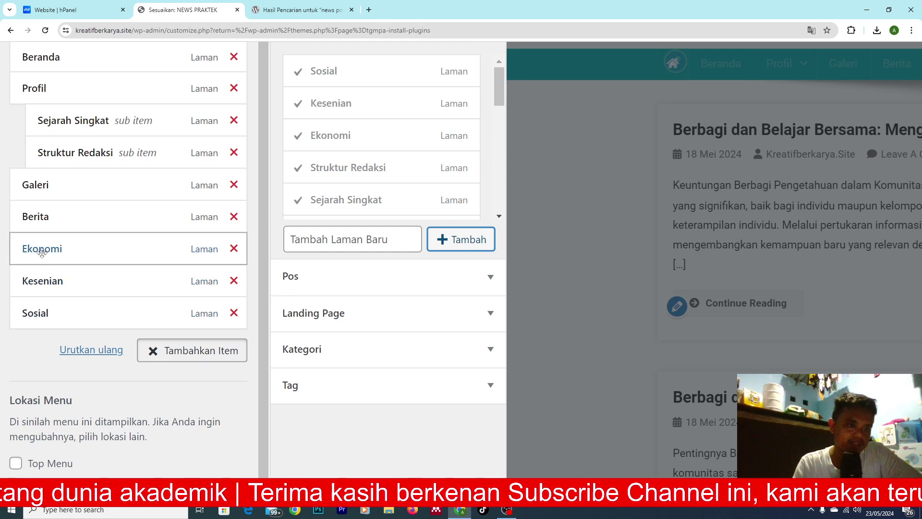
{"action": "mouse_move", "coordinate": [42, 252]}
{"action": "left_mouse_down"}
{"action": "mouse_move", "coordinate": [72, 250]}
{"action": "mouse_move", "coordinate": [56, 250]}
{"action": "left_mouse_up"}
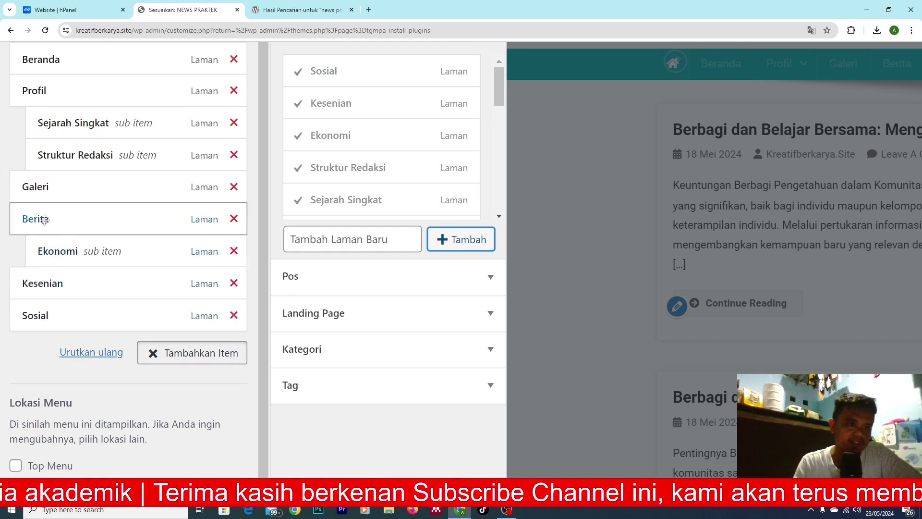
{"action": "left_click_drag", "start_coordinate": [35, 287], "coordinate": [50, 284]}
{"action": "left_click_drag", "start_coordinate": [37, 315], "coordinate": [53, 319]}
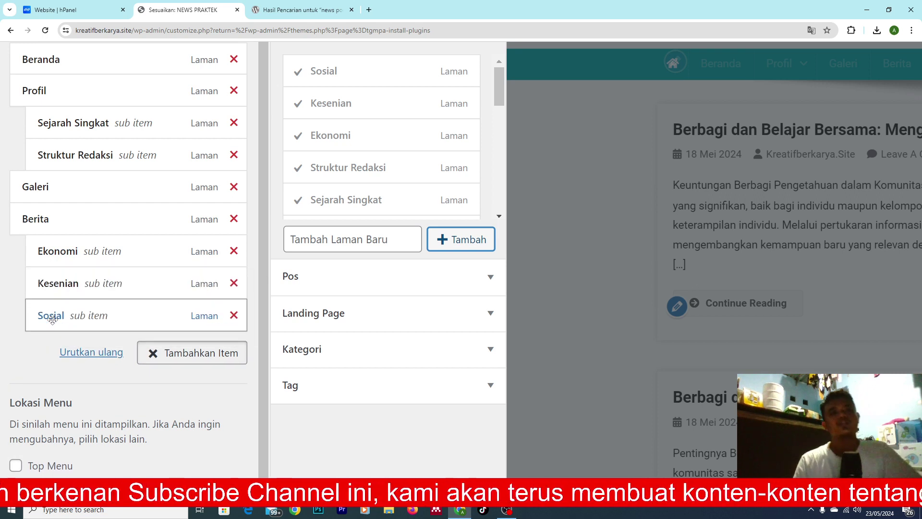
- Publish the customized menu to the live site
{"action": "key", "text": "ctrl+0"}
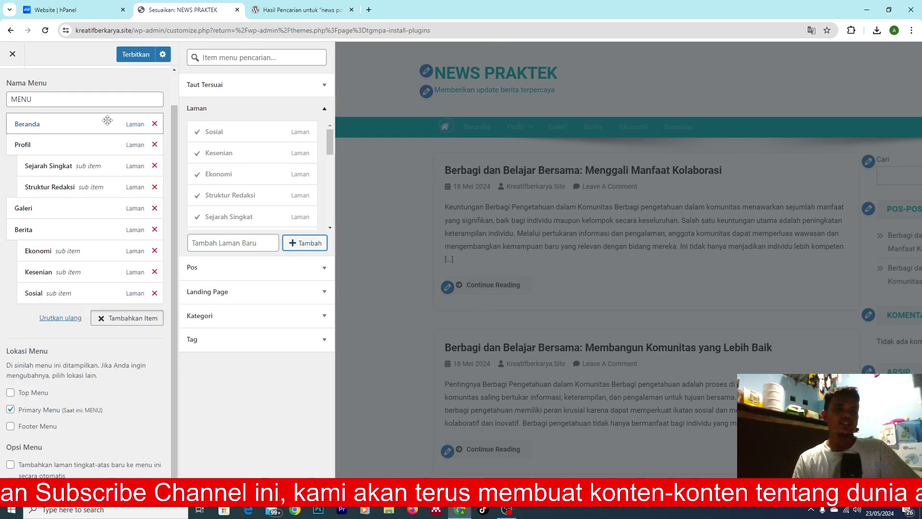
{"action": "key", "text": "ctrl+plus"}
{"action": "key", "text": "ctrl+plus"}
{"action": "key", "text": "ctrl+plus"}
{"action": "key", "text": "ctrl+plus"}
{"action": "key", "text": "ctrl+plus"}
{"action": "scroll", "coordinate": [182, 123], "scroll_direction": "up", "scroll_amount": 2}
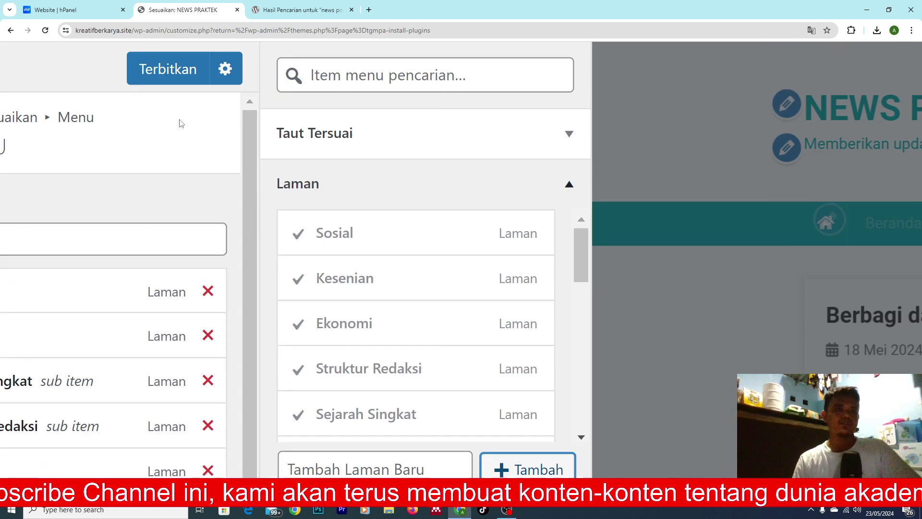
{"action": "left_click", "coordinate": [177, 73]}
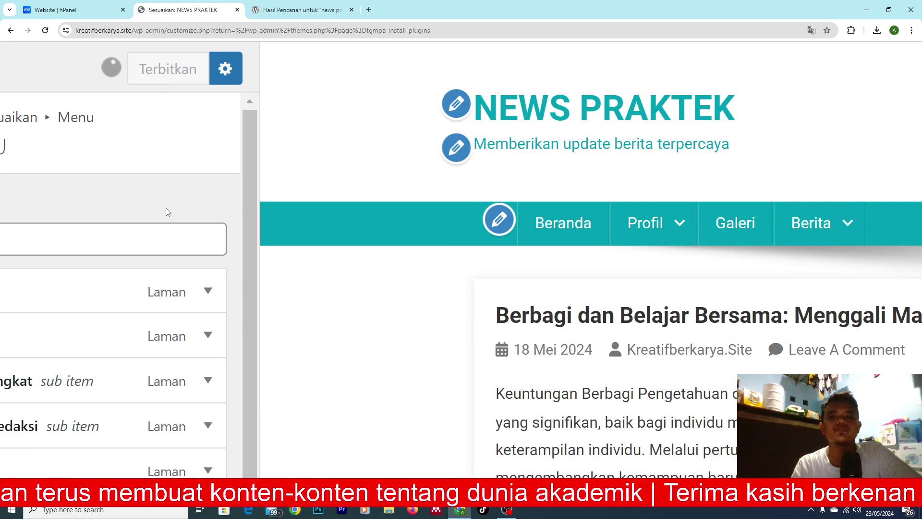
- Look over the site preview with the new menu, then exit the Customizer and open the post categories page
{"action": "scroll", "coordinate": [452, 249], "scroll_direction": "right", "scroll_amount": 2}
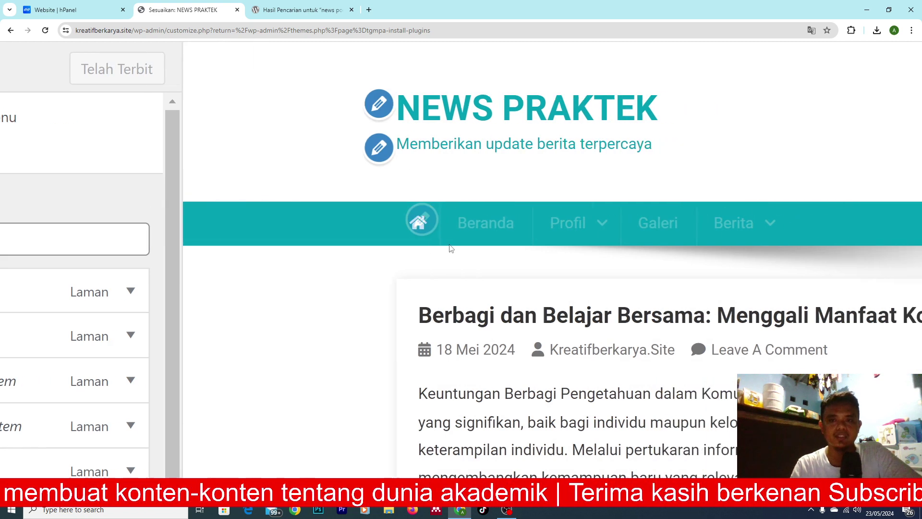
{"action": "scroll", "coordinate": [451, 249], "scroll_direction": "down", "scroll_amount": 4}
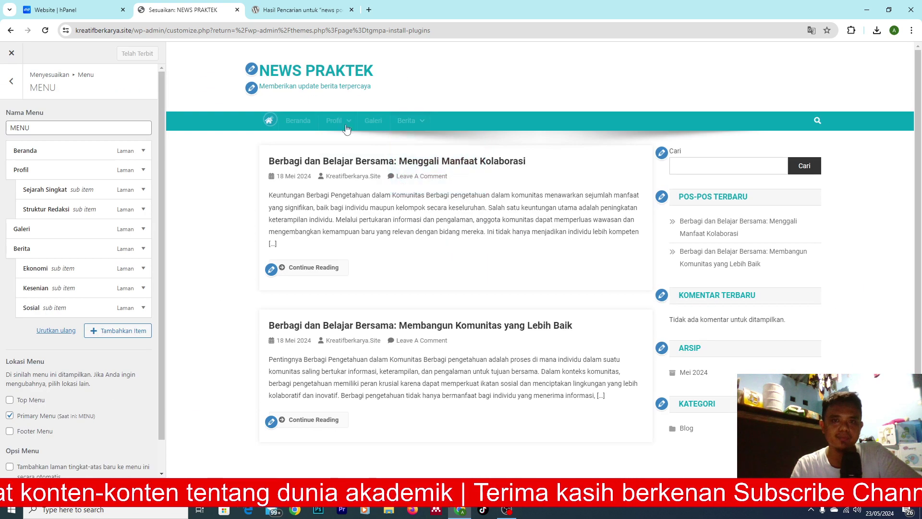
{"action": "scroll", "coordinate": [406, 144], "scroll_direction": "up", "scroll_amount": 3}
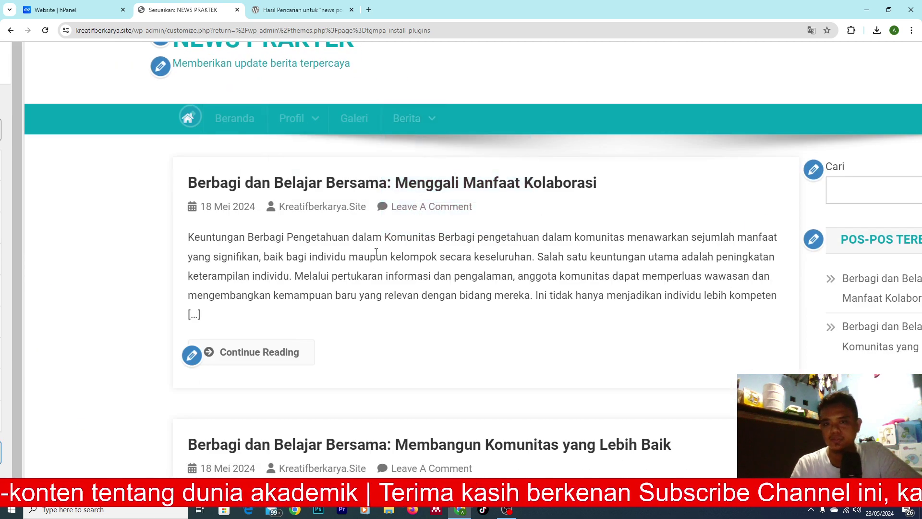
{"action": "scroll", "coordinate": [376, 252], "scroll_direction": "down", "scroll_amount": 3}
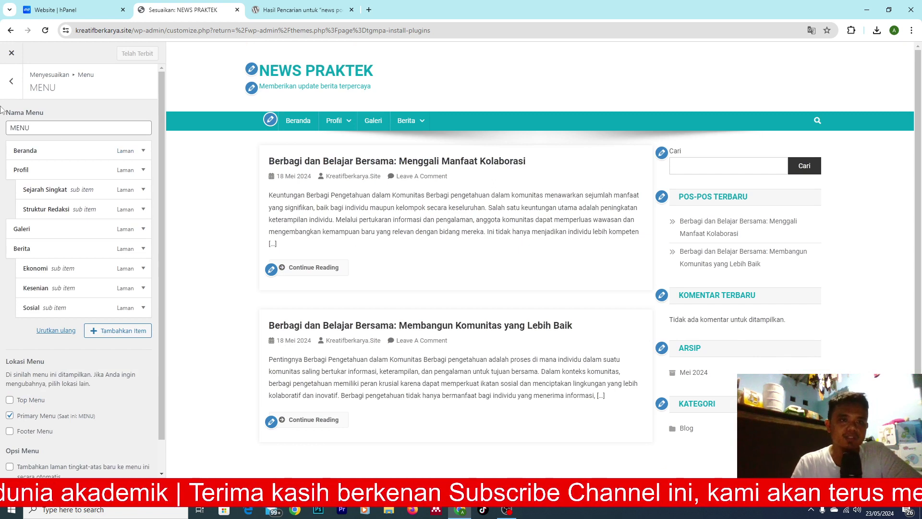
{"action": "scroll", "coordinate": [2, 110], "scroll_direction": "up", "scroll_amount": 5}
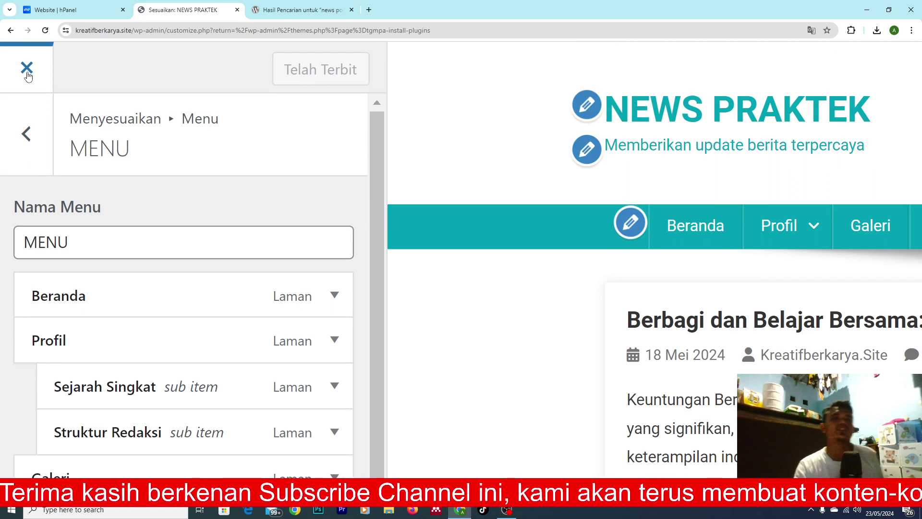
{"action": "left_click", "coordinate": [28, 73]}
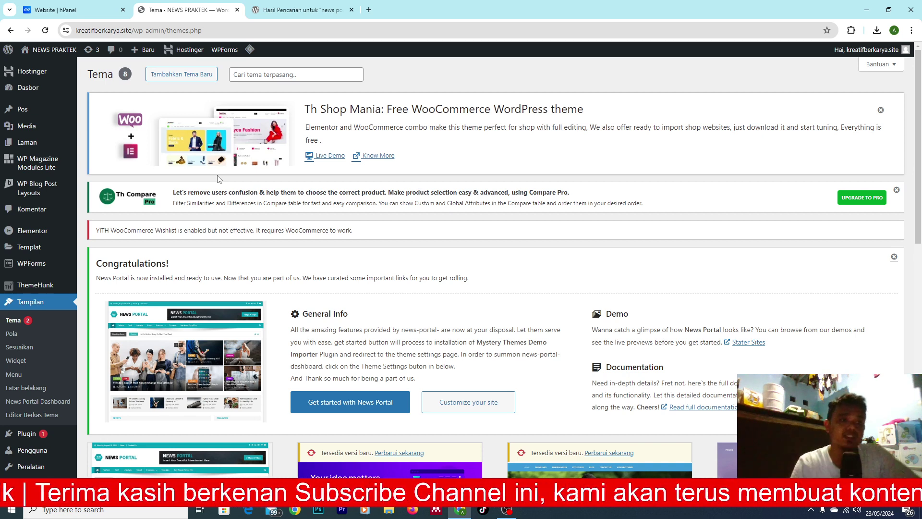
{"action": "mouse_move", "coordinate": [8, 142]}
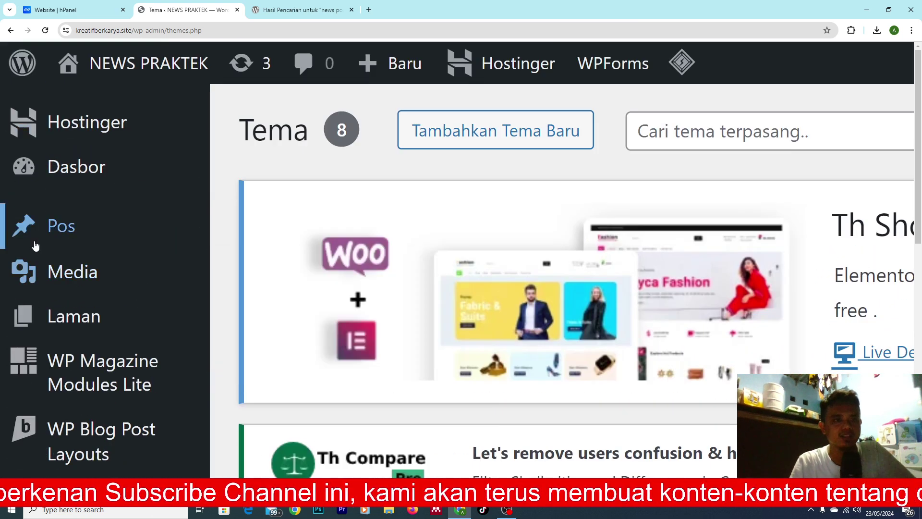
{"action": "mouse_move", "coordinate": [63, 229]}
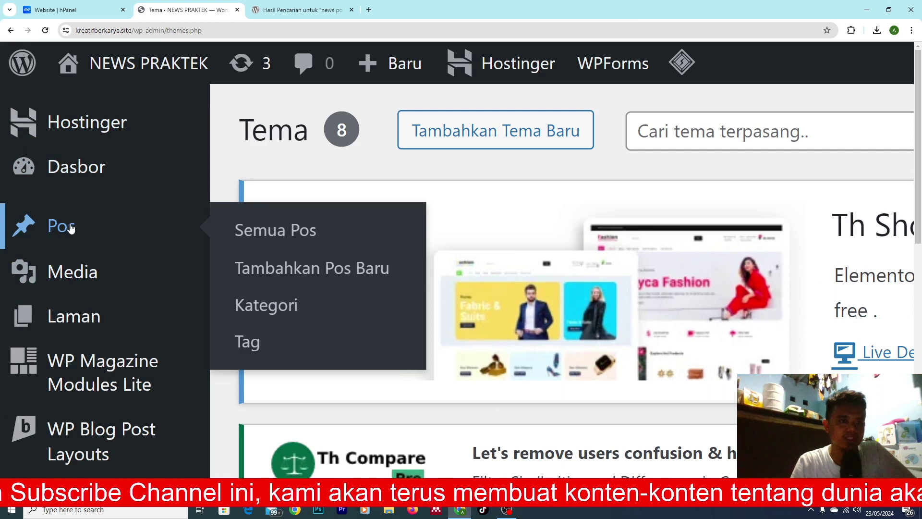
{"action": "left_click", "coordinate": [278, 309]}
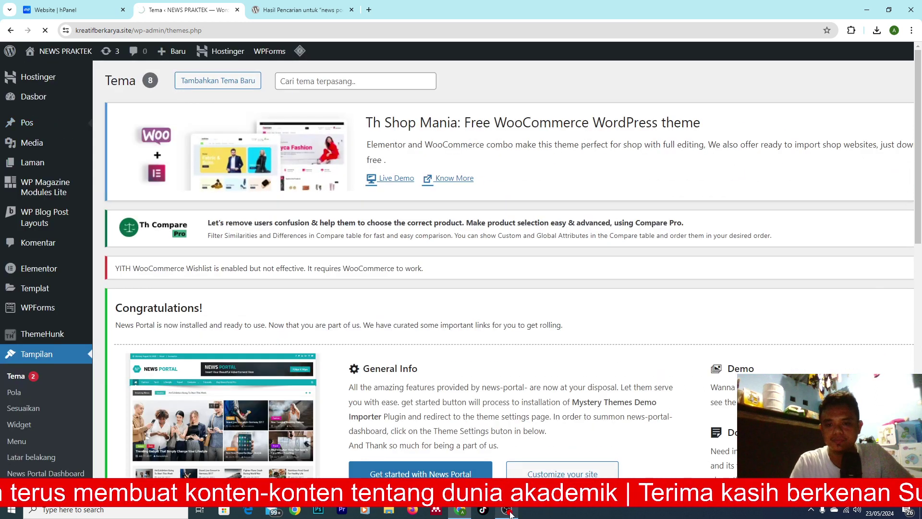
{"action": "mouse_move", "coordinate": [511, 514]}
{"action": "left_click", "coordinate": [521, 463]}
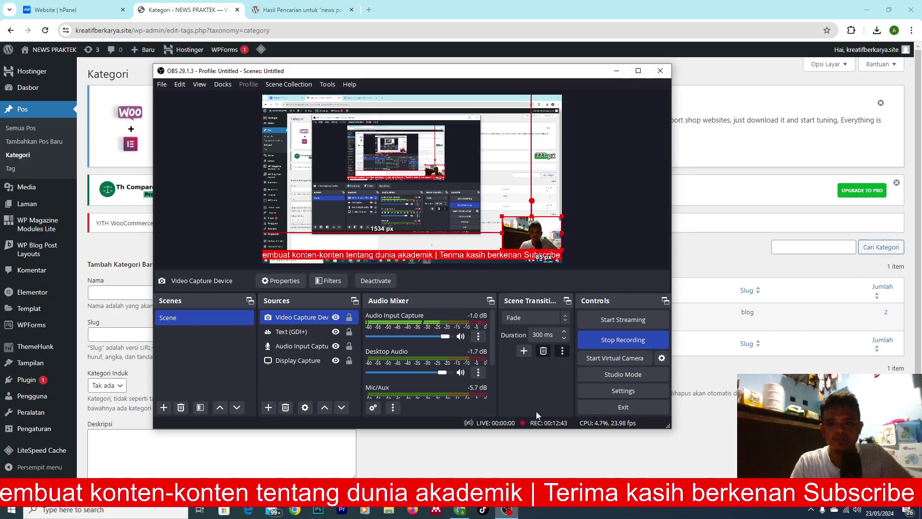
{"action": "left_click", "coordinate": [616, 71]}
- Add a post category named "Kesenian" with the description "Memberikan berita tentang kesenian", leaving the slug empty and without a parent category
{"action": "scroll", "coordinate": [101, 297], "scroll_direction": "down", "scroll_amount": 1}
{"action": "scroll", "coordinate": [101, 297], "scroll_direction": "up", "scroll_amount": 3}
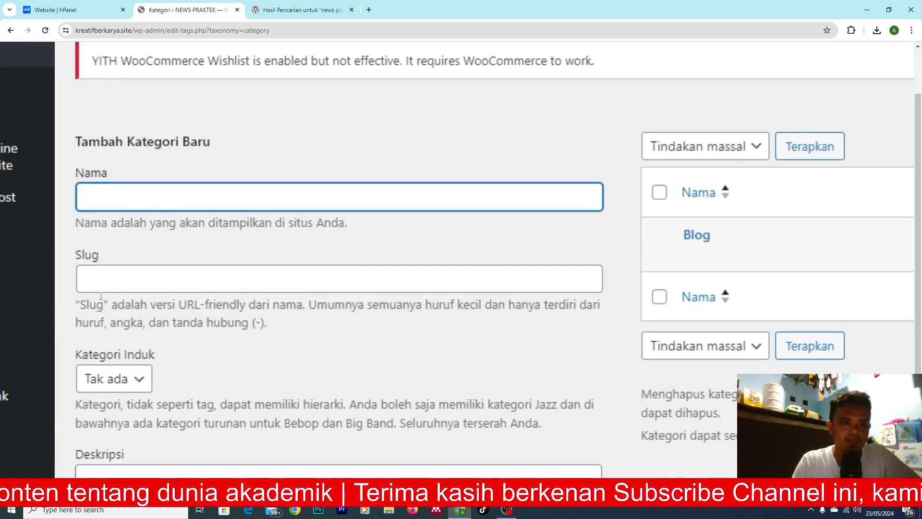
{"action": "scroll", "coordinate": [101, 296], "scroll_direction": "down", "scroll_amount": 3}
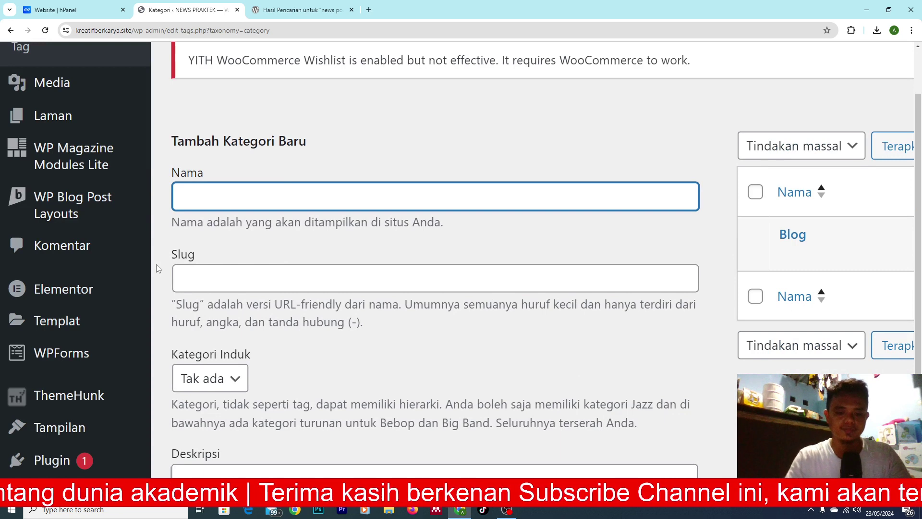
{"action": "type", "text": "Kesenian"}
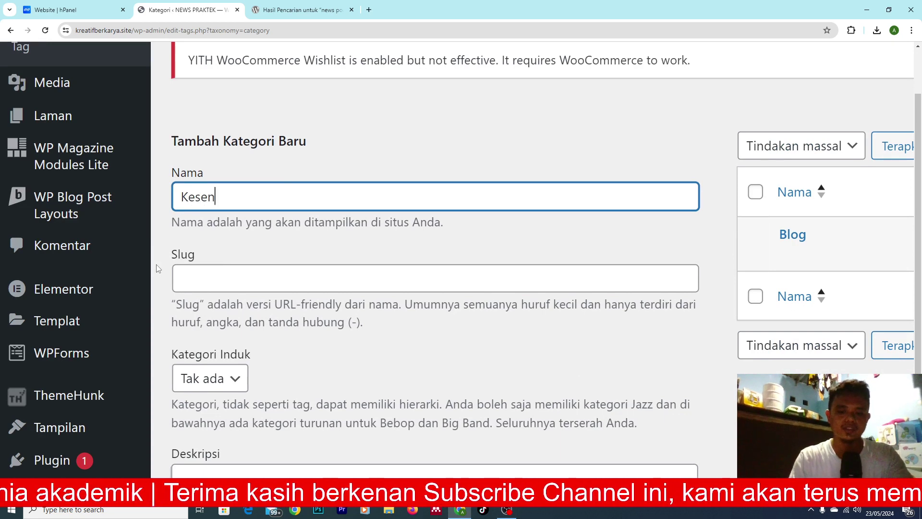
{"action": "scroll", "coordinate": [339, 355], "scroll_direction": "down", "scroll_amount": 3}
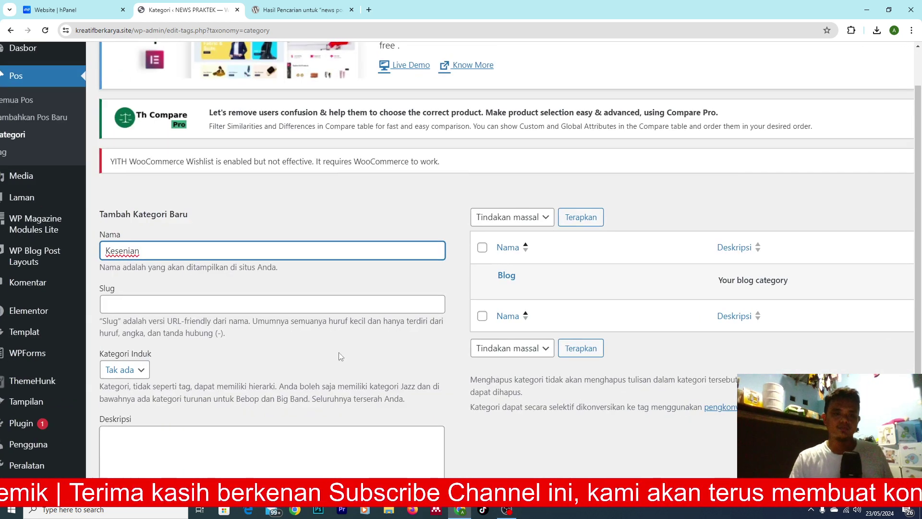
{"action": "scroll", "coordinate": [340, 356], "scroll_direction": "down", "scroll_amount": 2}
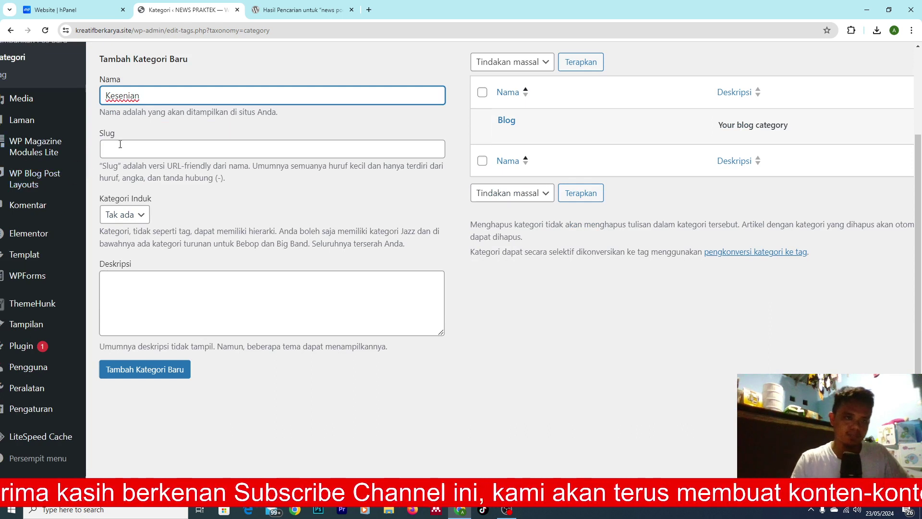
{"action": "left_click", "coordinate": [120, 144]}
{"action": "scroll", "coordinate": [120, 144], "scroll_direction": "left", "scroll_amount": 1}
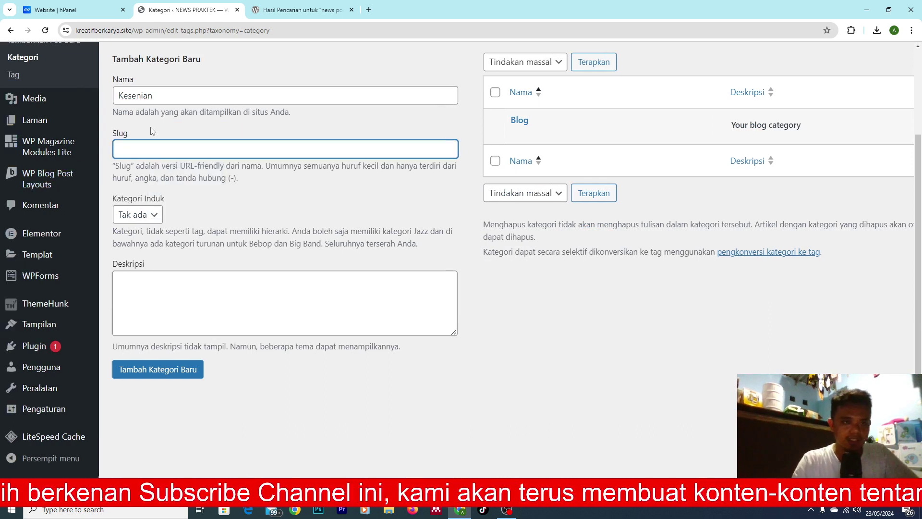
{"action": "left_click", "coordinate": [147, 287]}
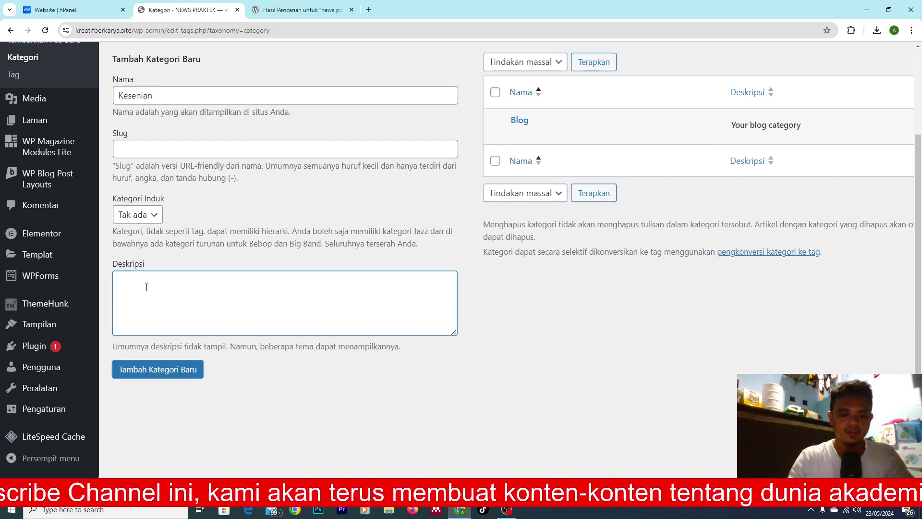
{"action": "type", "text": "Memberikan"}
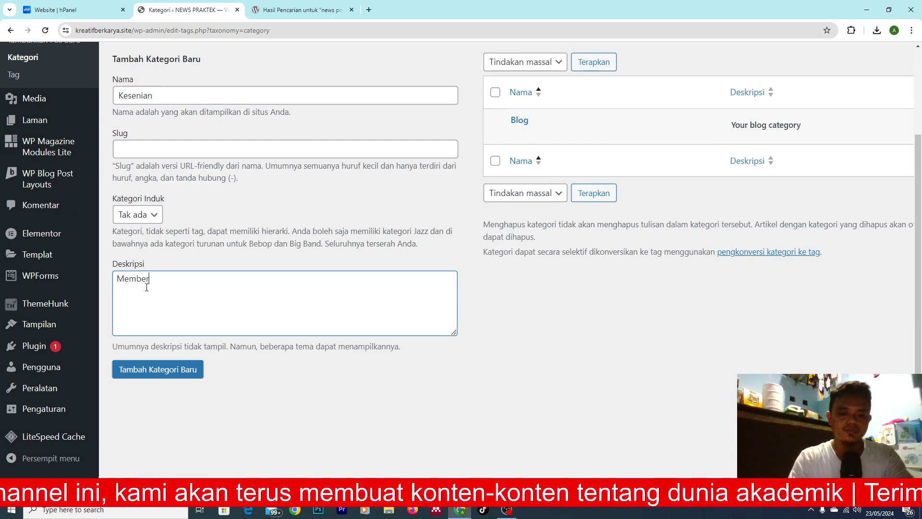
{"action": "type", "text": " berita tentang kesenian"}
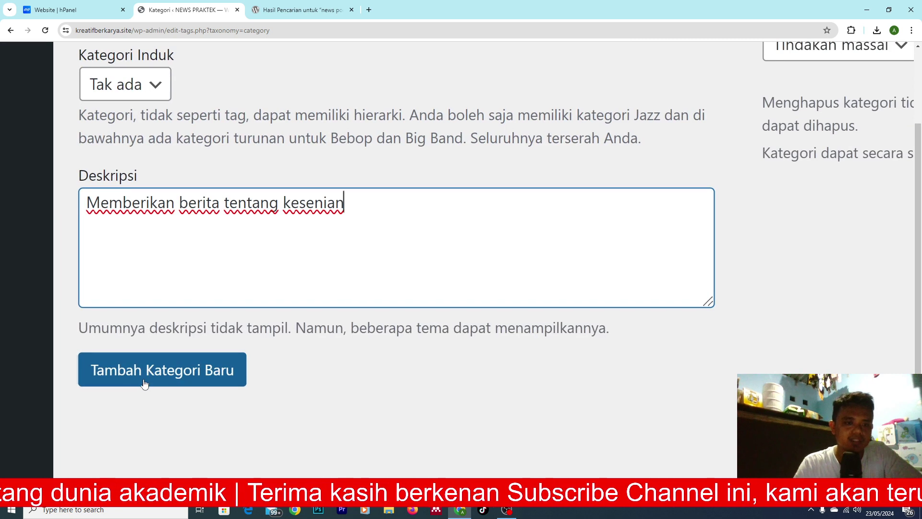
{"action": "left_click", "coordinate": [148, 374]}
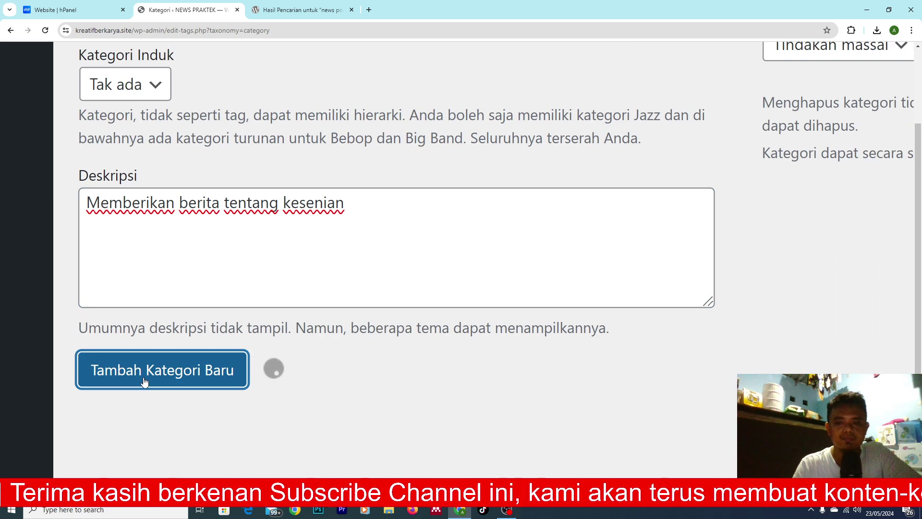
- Add a post category named "Ekonomi" with no slug, description or parent category
{"action": "key", "text": "ctrl+0"}
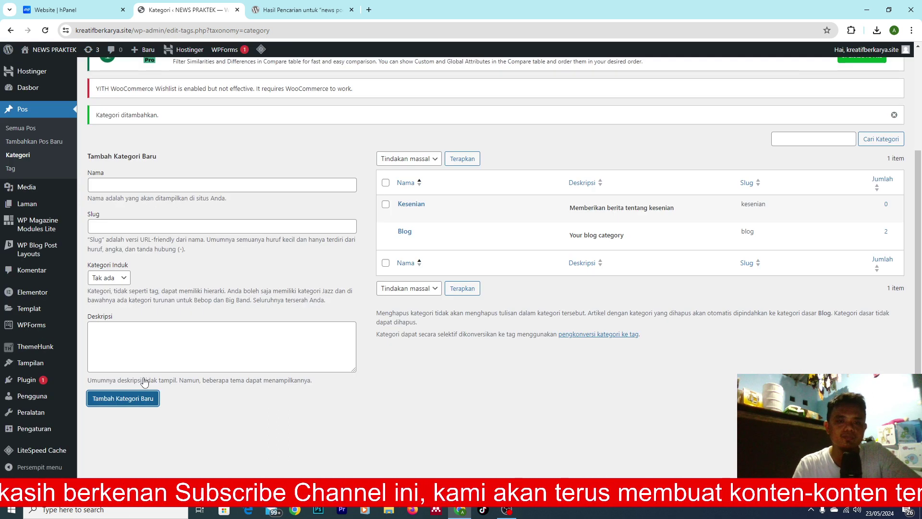
{"action": "key", "text": "ctrl+plus"}
{"action": "key", "text": "ctrl+plus"}
{"action": "key", "text": "ctrl+plus"}
{"action": "key", "text": "ctrl+plus"}
{"action": "left_click", "coordinate": [108, 217]}
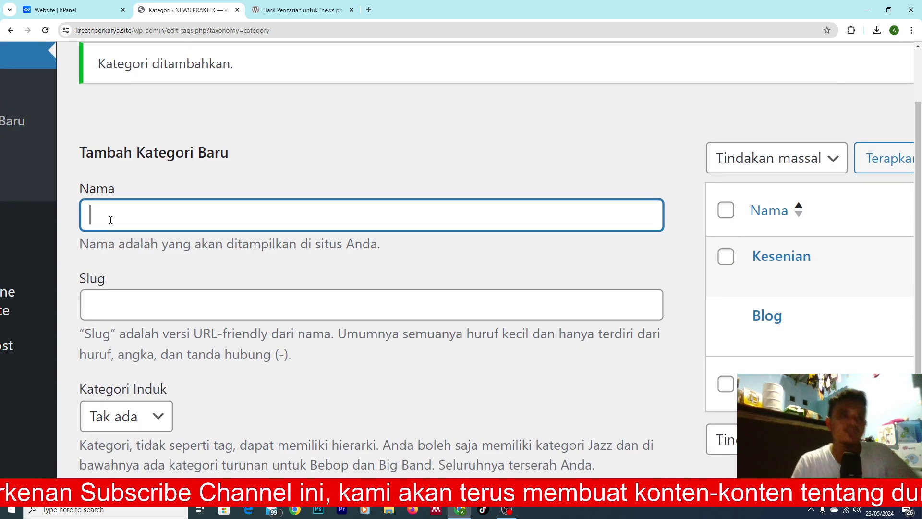
{"action": "type", "text": "Eko"}
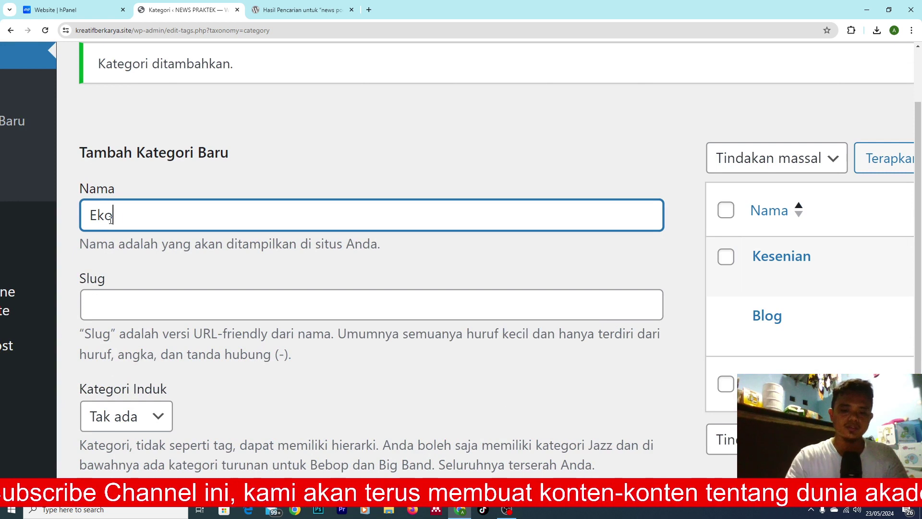
{"action": "type", "text": "nomui"}
{"action": "scroll", "coordinate": [109, 231], "scroll_direction": "down", "scroll_amount": 3}
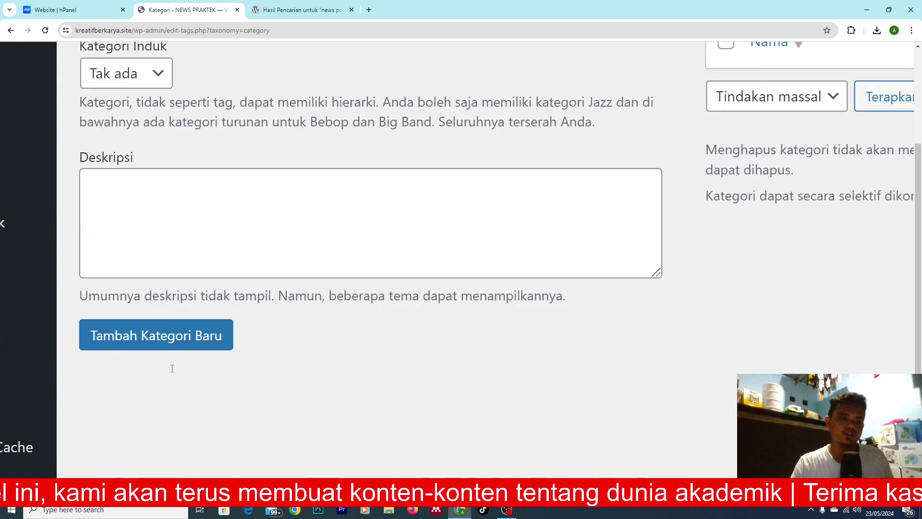
{"action": "scroll", "coordinate": [128, 320], "scroll_direction": "up", "scroll_amount": 4}
{"action": "left_click", "coordinate": [176, 308]}
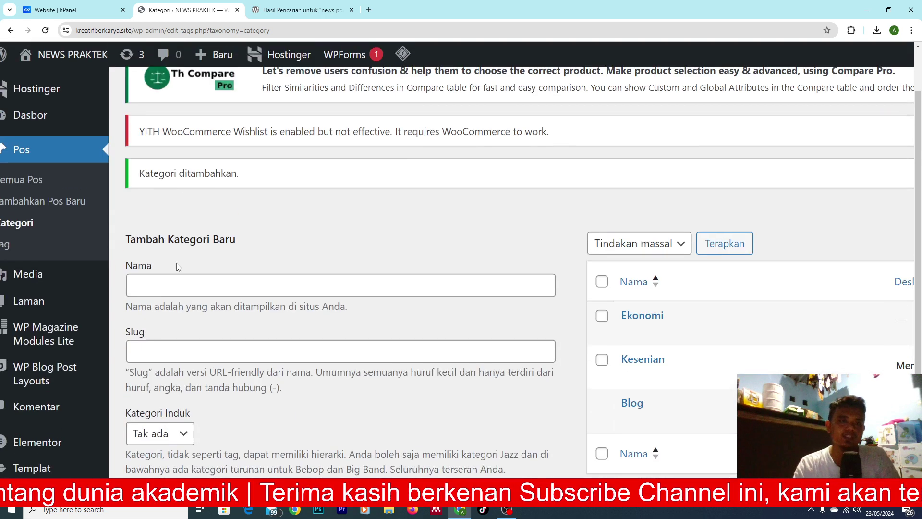
- Add a post category named "Bisnis" with no slug, description or parent category
{"action": "left_click", "coordinate": [179, 284]}
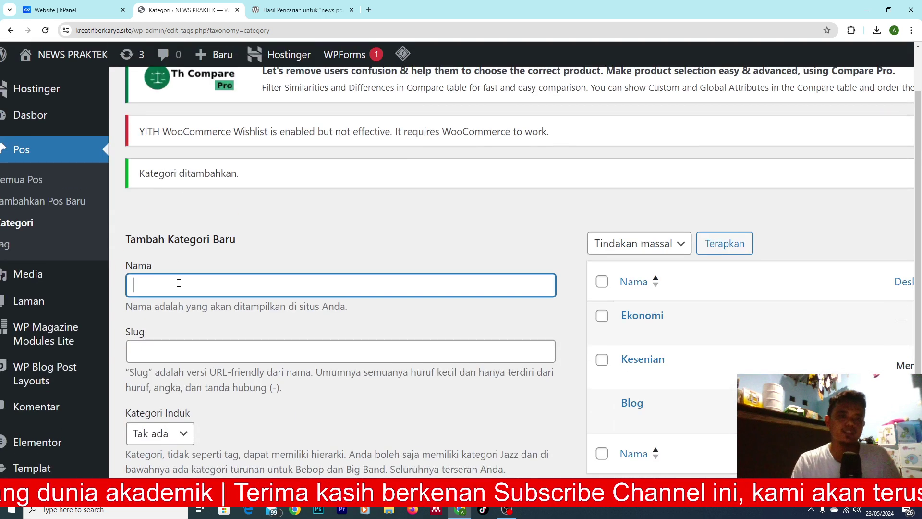
{"action": "type", "text": "Bisnis"}
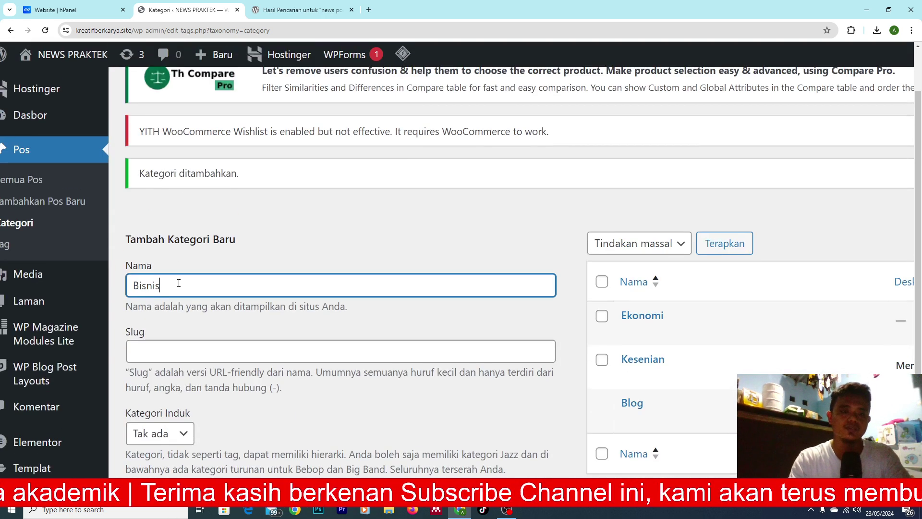
{"action": "scroll", "coordinate": [178, 283], "scroll_direction": "down", "scroll_amount": 5}
{"action": "left_click", "coordinate": [182, 345]}
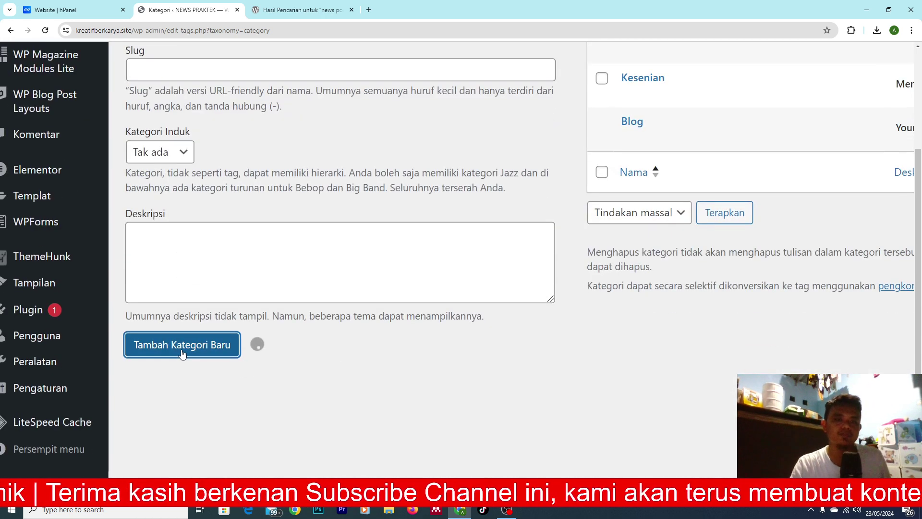
- Check the category list, then add a post category named "Politik" with no slug, description or parent category
{"action": "scroll", "coordinate": [705, 326], "scroll_direction": "right", "scroll_amount": 4}
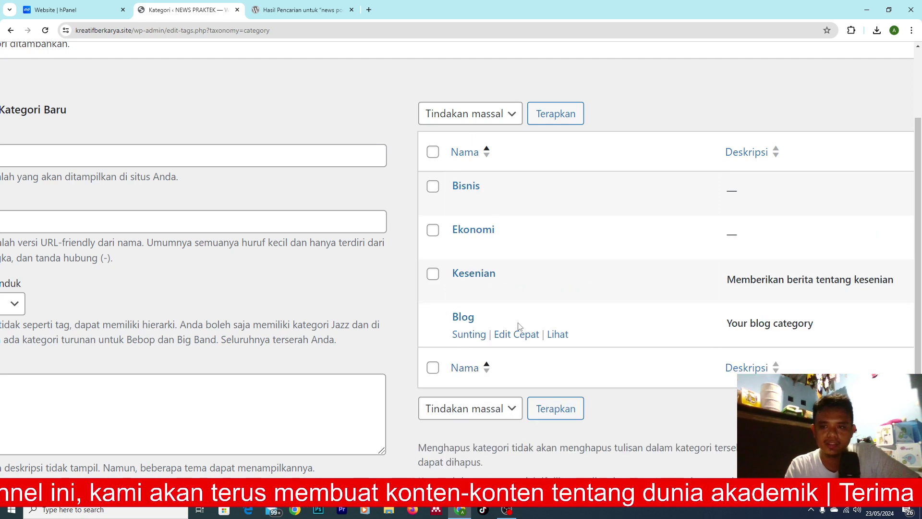
{"action": "scroll", "coordinate": [572, 343], "scroll_direction": "right", "scroll_amount": 5}
{"action": "scroll", "coordinate": [572, 342], "scroll_direction": "left", "scroll_amount": 5}
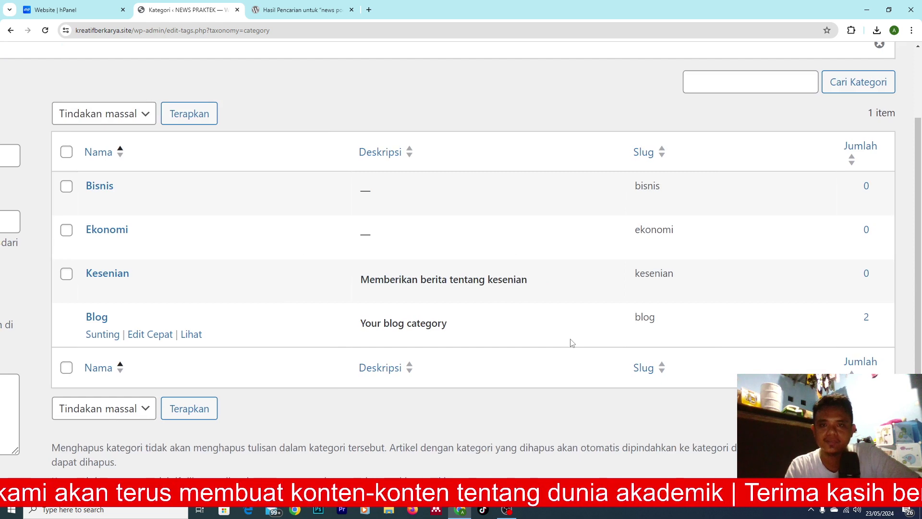
{"action": "scroll", "coordinate": [572, 342], "scroll_direction": "left", "scroll_amount": 2}
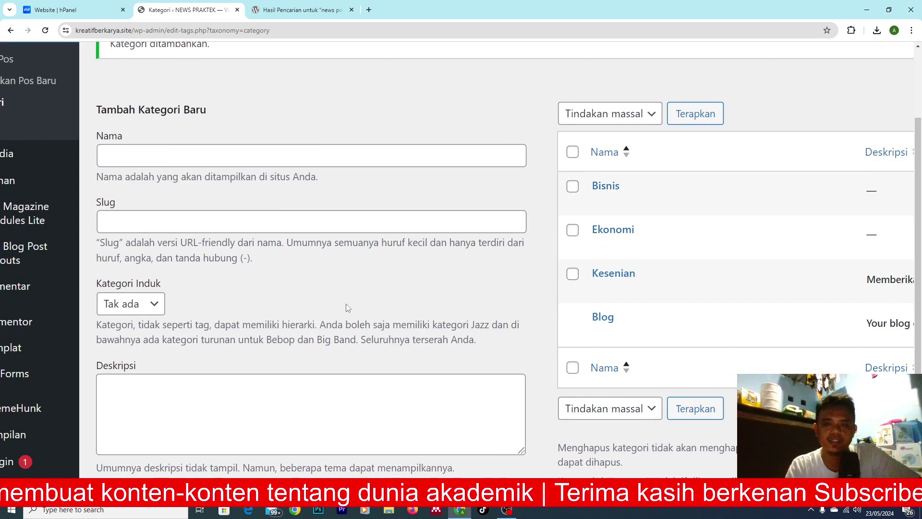
{"action": "left_click", "coordinate": [130, 154]}
{"action": "type", "text": "Politik"}
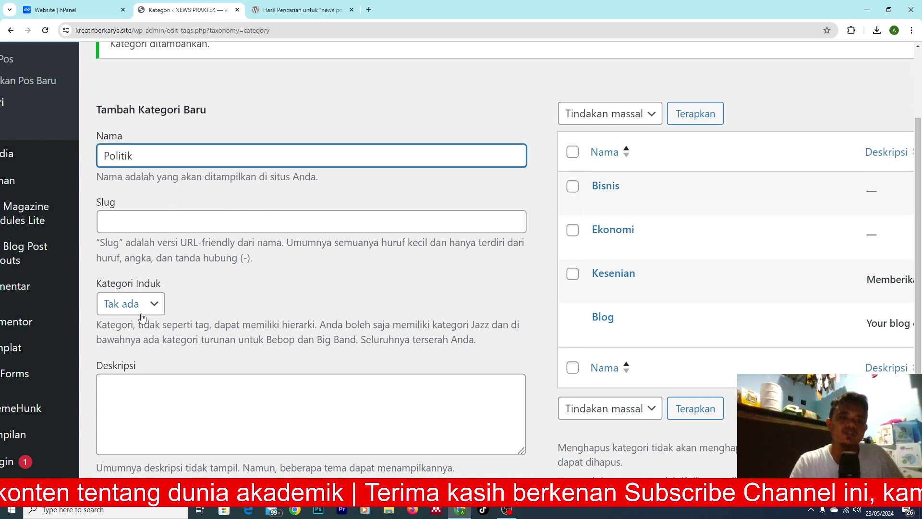
{"action": "scroll", "coordinate": [139, 317], "scroll_direction": "down", "scroll_amount": 3}
{"action": "left_click", "coordinate": [160, 340]}
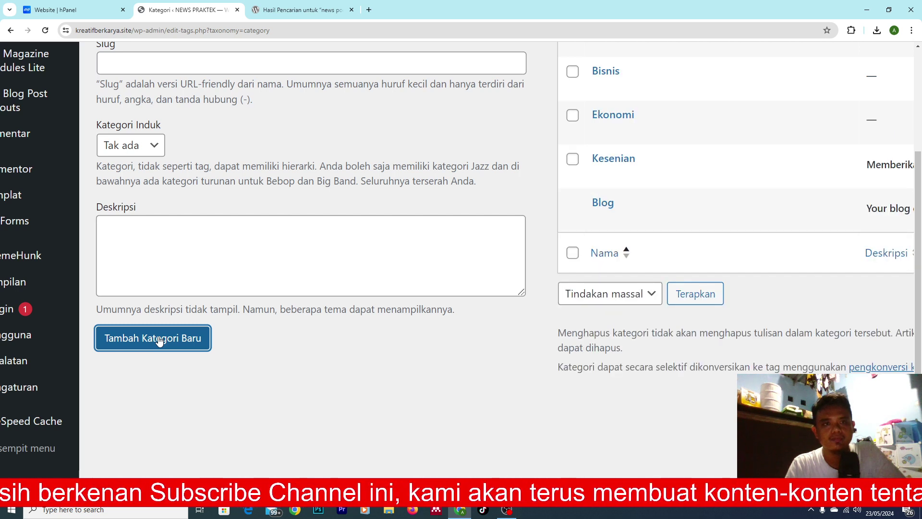
{"action": "left_click", "coordinate": [176, 346]}
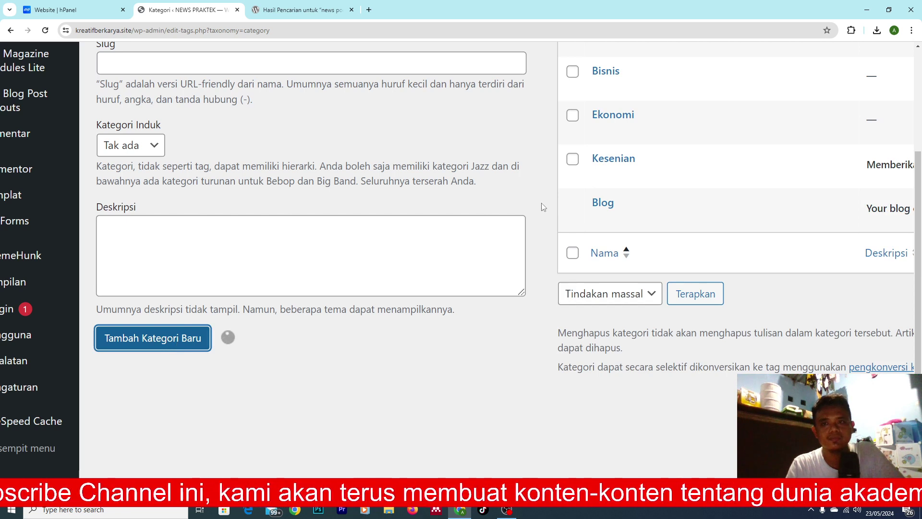
{"action": "scroll", "coordinate": [543, 206], "scroll_direction": "up", "scroll_amount": 2}
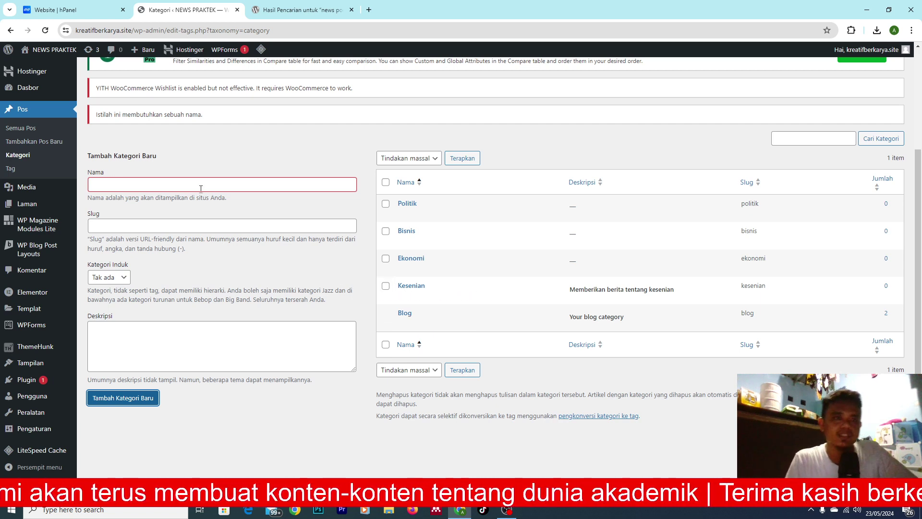
{"action": "left_click_drag", "start_coordinate": [132, 27], "coordinate": [76, 29]}
{"action": "key", "text": "ctrl+c"}
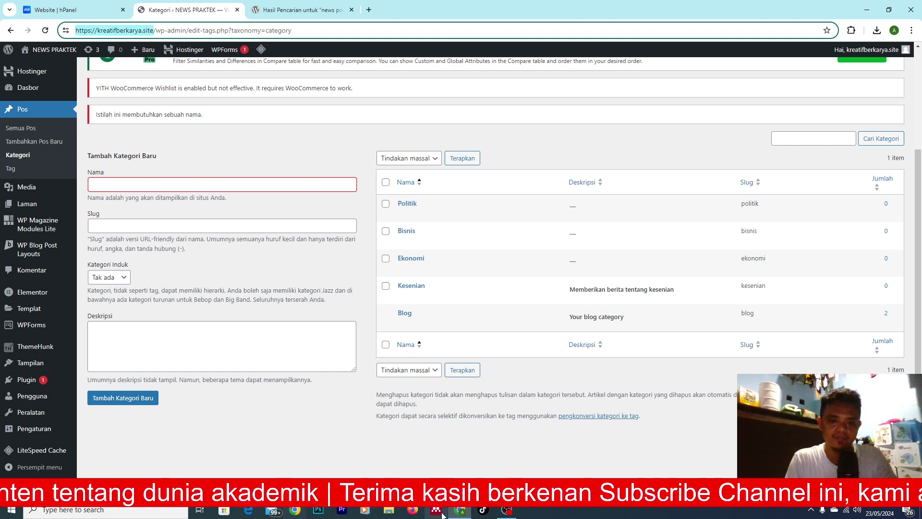
{"action": "left_click", "coordinate": [417, 511]}
{"action": "left_click", "coordinate": [249, 33]}
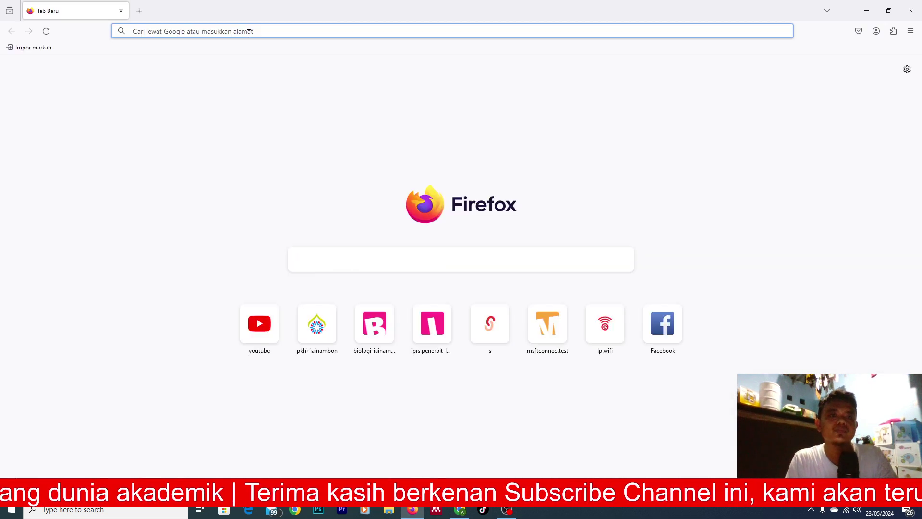
{"action": "key", "text": "ctrl+v"}
{"action": "key", "text": "Return"}
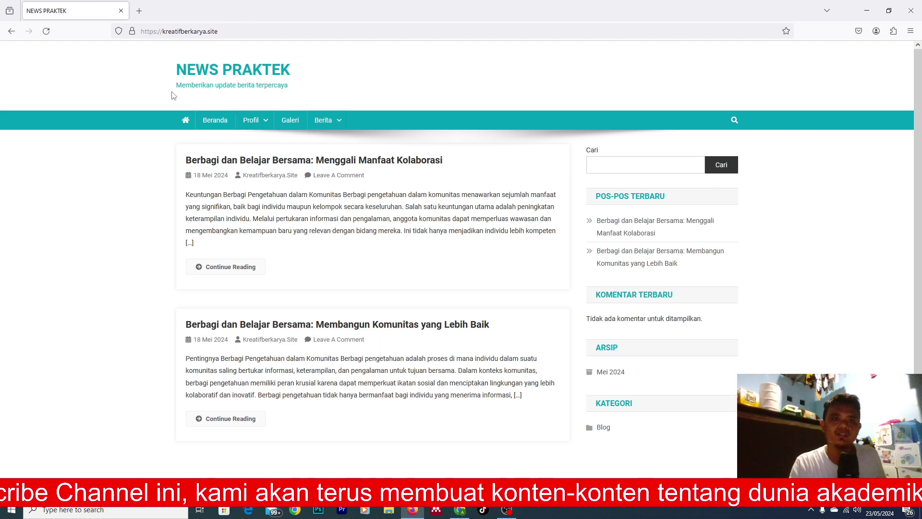
- Examine the live homepage's title and tagline, the navigation menu with its Profil and Berita submenus, and the post list
{"action": "scroll", "coordinate": [173, 95], "scroll_direction": "up", "scroll_amount": 5}
{"action": "scroll", "coordinate": [271, 104], "scroll_direction": "up", "scroll_amount": 2}
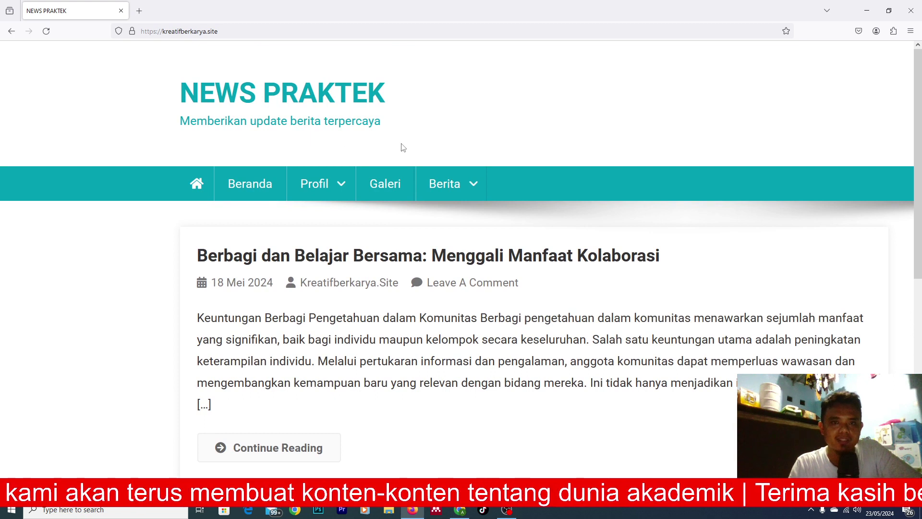
{"action": "scroll", "coordinate": [403, 148], "scroll_direction": "down", "scroll_amount": 1}
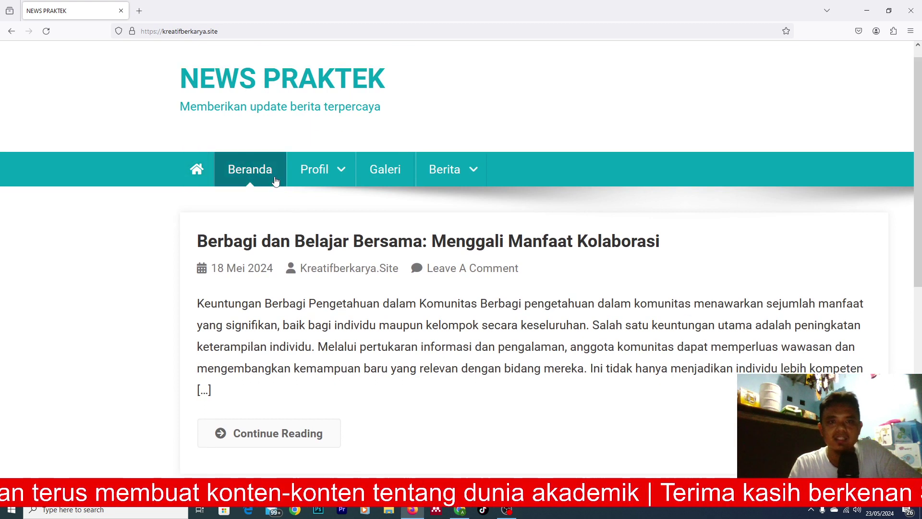
{"action": "mouse_move", "coordinate": [340, 175]}
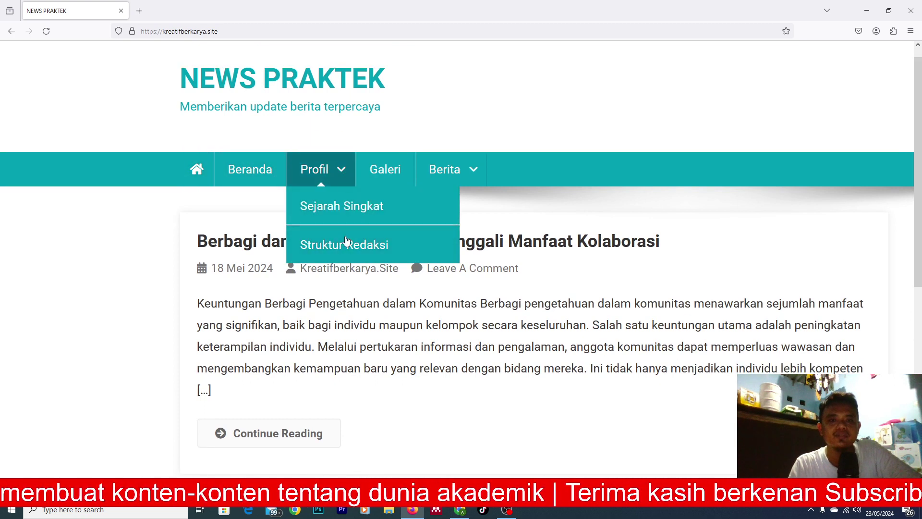
{"action": "mouse_move", "coordinate": [446, 184]}
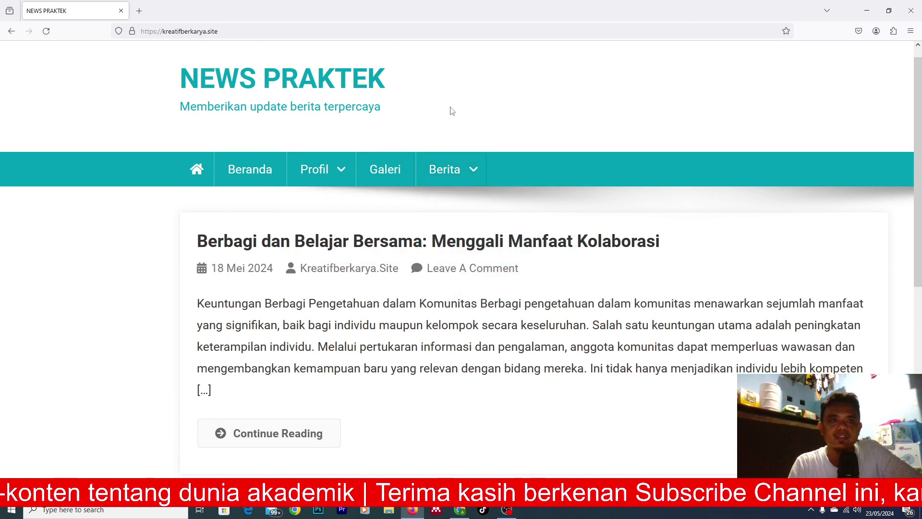
{"action": "key", "text": "ctrl+0"}
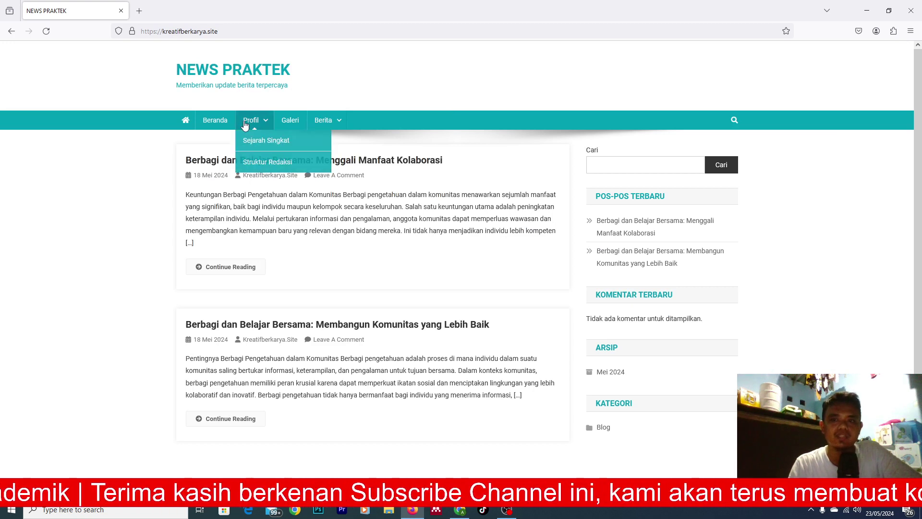
{"action": "key", "text": "ctrl+plus"}
{"action": "key", "text": "ctrl+plus"}
{"action": "key", "text": "ctrl+plus"}
{"action": "key", "text": "ctrl+plus"}
{"action": "key", "text": "ctrl+plus"}
{"action": "key", "text": "ctrl+plus"}
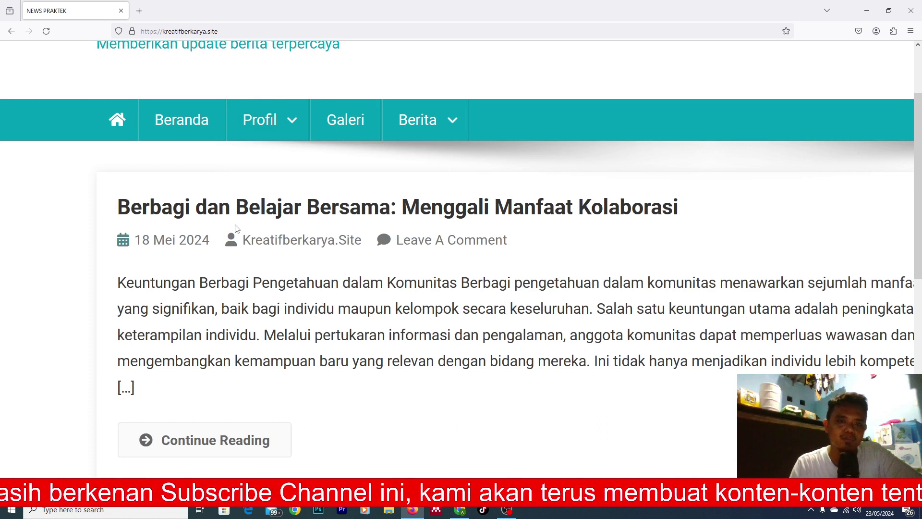
{"action": "key", "text": "ctrl+minus"}
{"action": "key", "text": "ctrl+minus"}
{"action": "key", "text": "ctrl+minus"}
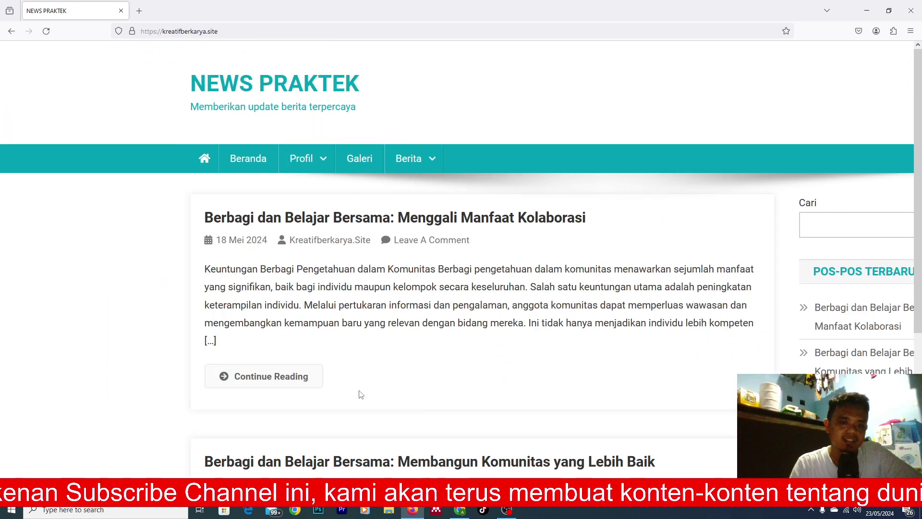
{"action": "scroll", "coordinate": [373, 308], "scroll_direction": "down", "scroll_amount": 4}
{"action": "left_click_drag", "start_coordinate": [416, 440], "coordinate": [435, 213]}
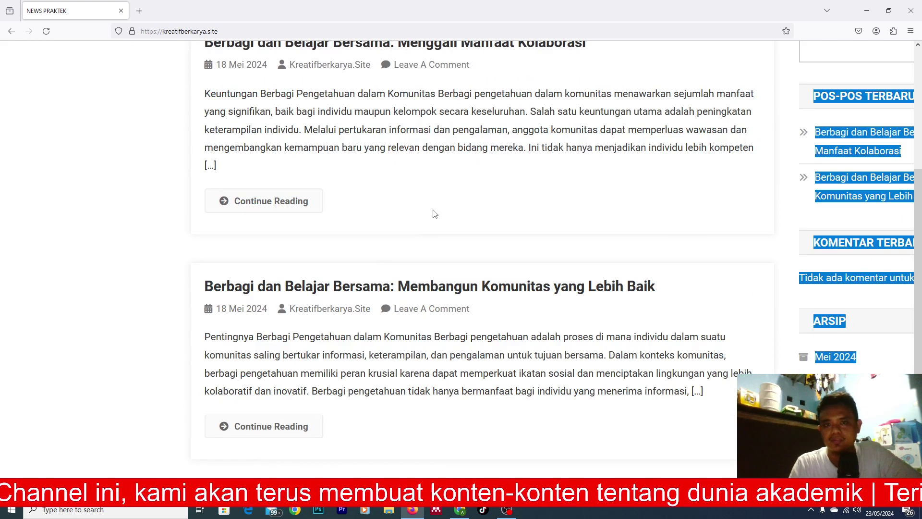
{"action": "left_click", "coordinate": [435, 214]}
- Search the web for "chatgpt" in Firefox and open the ChatGPT site
{"action": "left_click", "coordinate": [229, 31]}
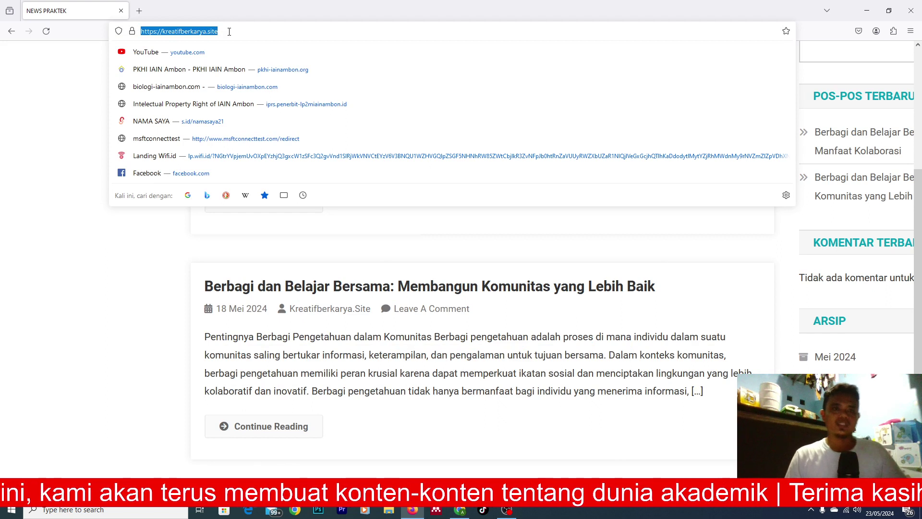
{"action": "type", "text": "chat"}
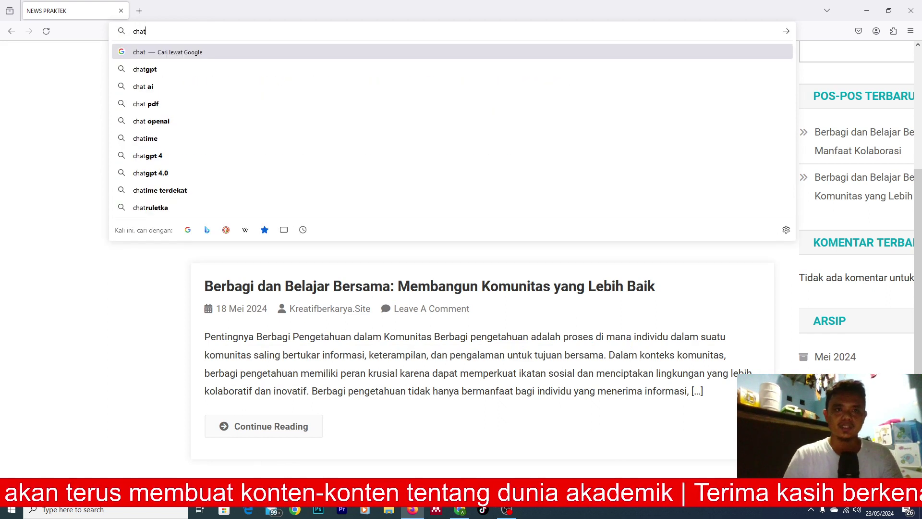
{"action": "key", "text": "Down"}
{"action": "key", "text": "Down"}
{"action": "key", "text": "Up"}
{"action": "key", "text": "Return"}
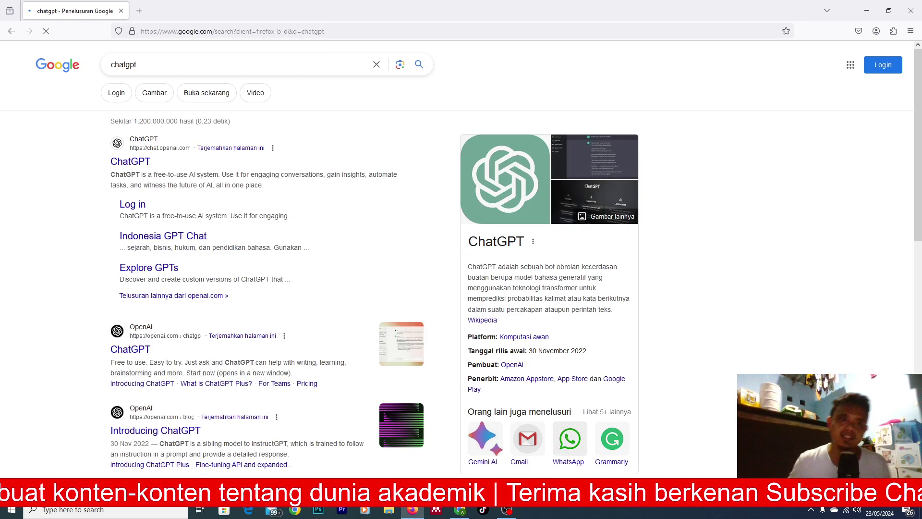
{"action": "left_click", "coordinate": [121, 164]}
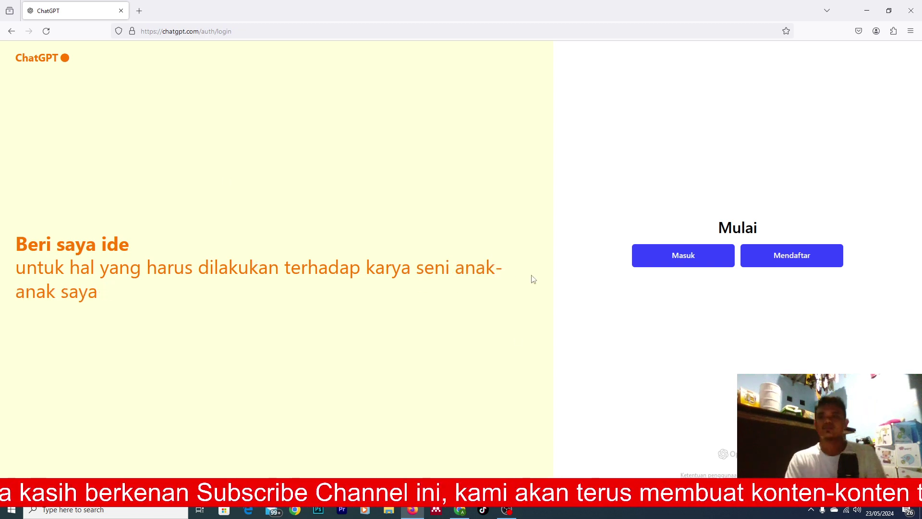
- Switch back to Chrome and open ChatGPT in a new tab
{"action": "key", "text": "alt+Tab"}
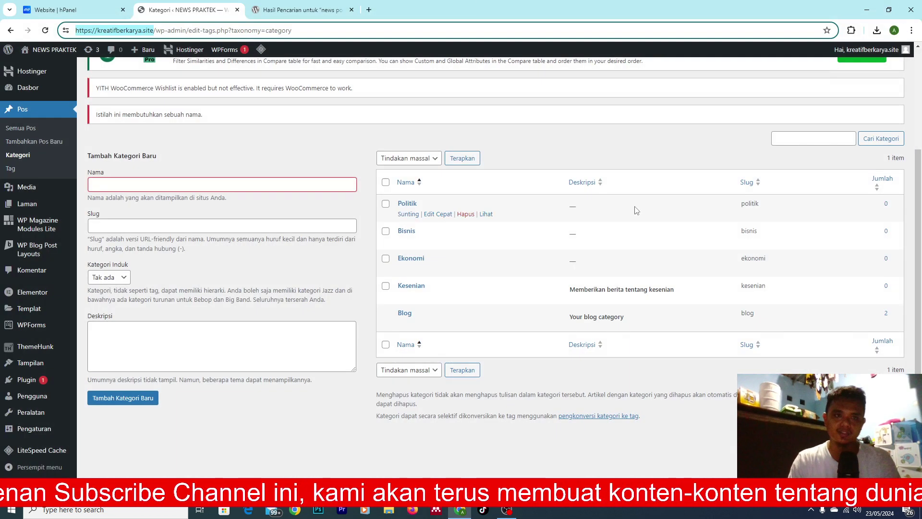
{"action": "left_click", "coordinate": [369, 10]}
{"action": "type", "text": "chat"}
{"action": "key", "text": "Return"}
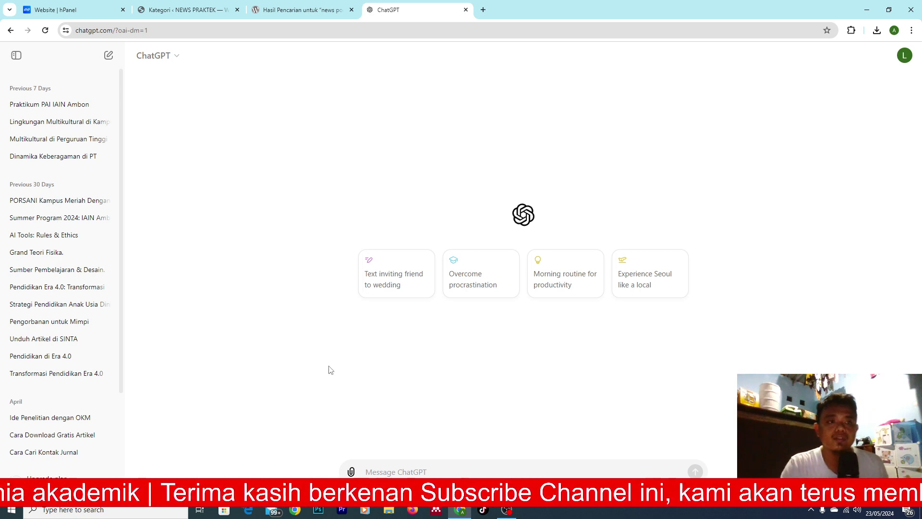
- Ask ChatGPT to write a news article with the prompt "buatkan berita tentang kesenian"
{"action": "left_click", "coordinate": [375, 421]}
{"action": "type", "text": "b"}
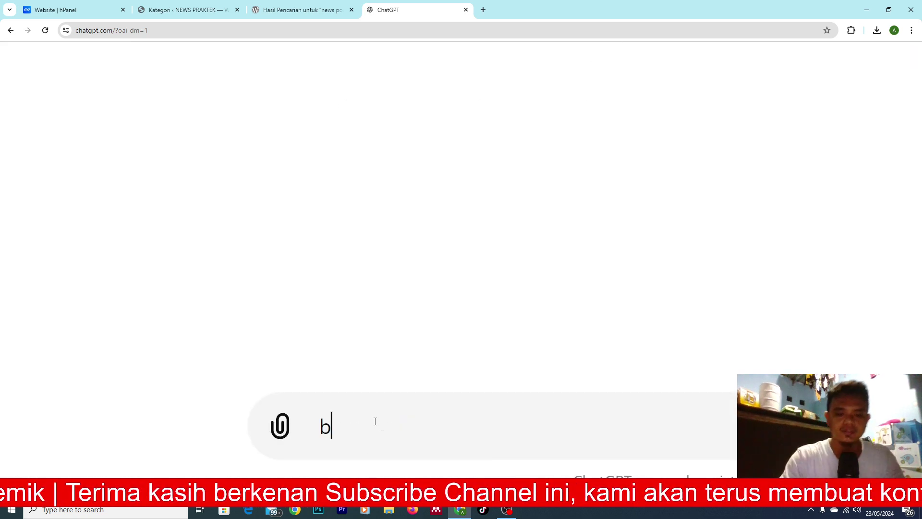
{"action": "type", "text": "uatkan beri"}
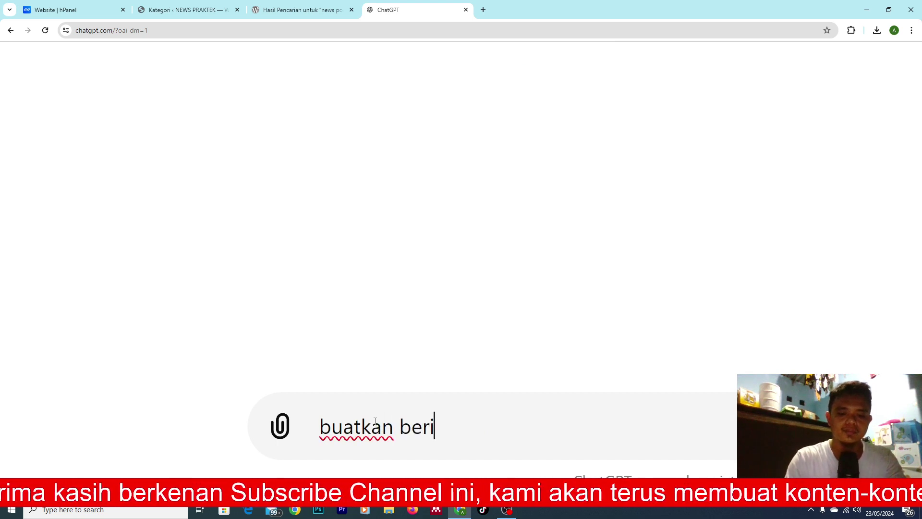
{"action": "type", "text": "ta tentang "}
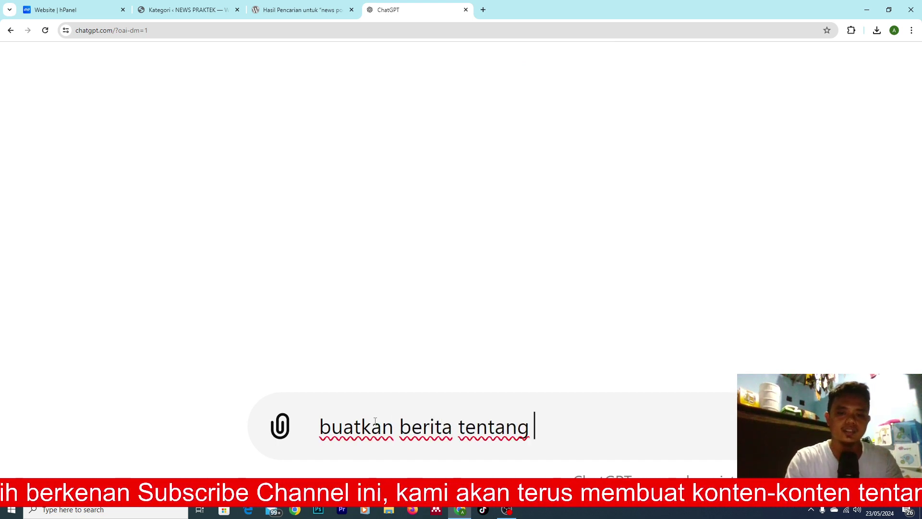
{"action": "type", "text": "k"}
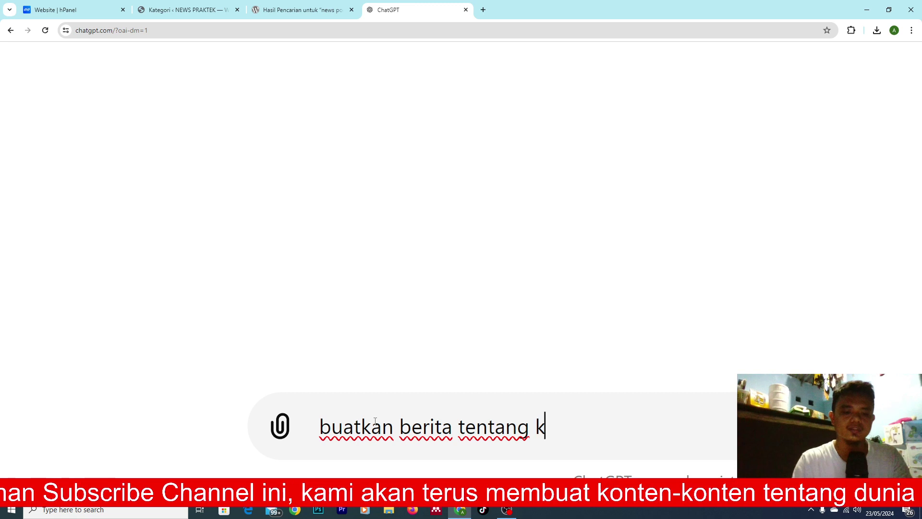
{"action": "type", "text": "esenian"}
{"action": "key", "text": "Return"}
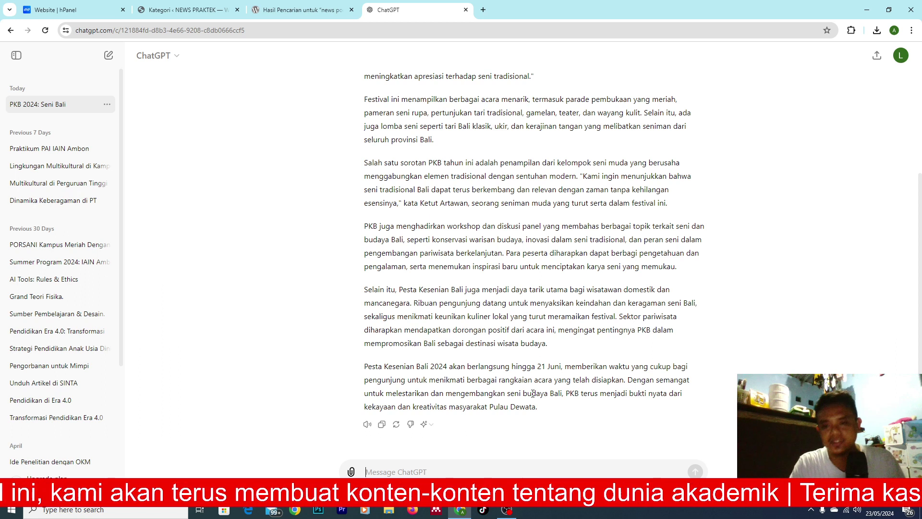
- Copy the body of the generated article without its headline and return to the WordPress admin
{"action": "left_click_drag", "start_coordinate": [548, 411], "coordinate": [363, 158]}
{"action": "key", "text": "ctrl+c"}
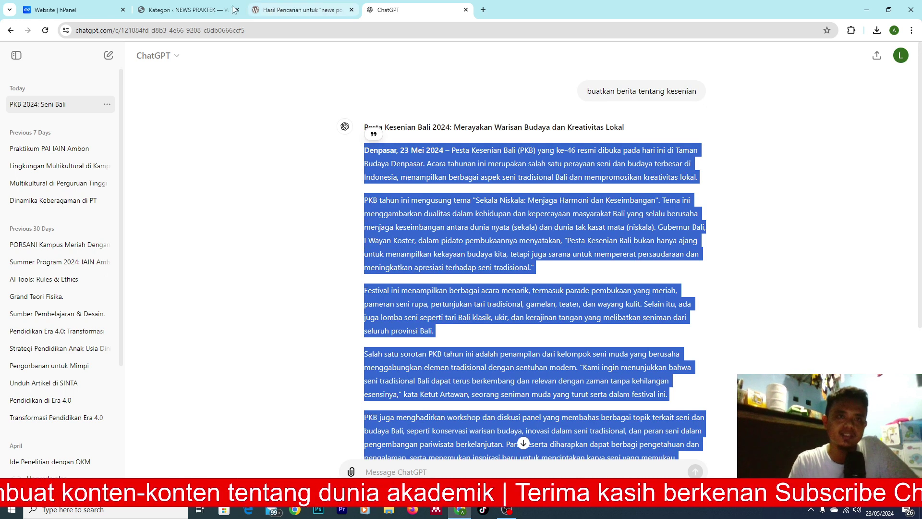
{"action": "left_click", "coordinate": [159, 10]}
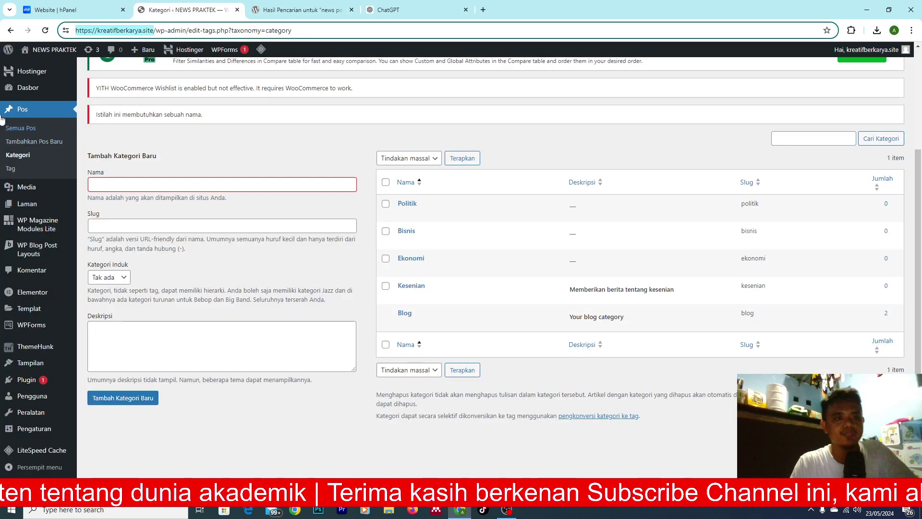
- Move both existing "Berbagi dan Belajar Bersama" posts to the trash with a bulk action in the post list
{"action": "scroll", "coordinate": [58, 264], "scroll_direction": "up", "scroll_amount": 7, "text": "ctrl"}
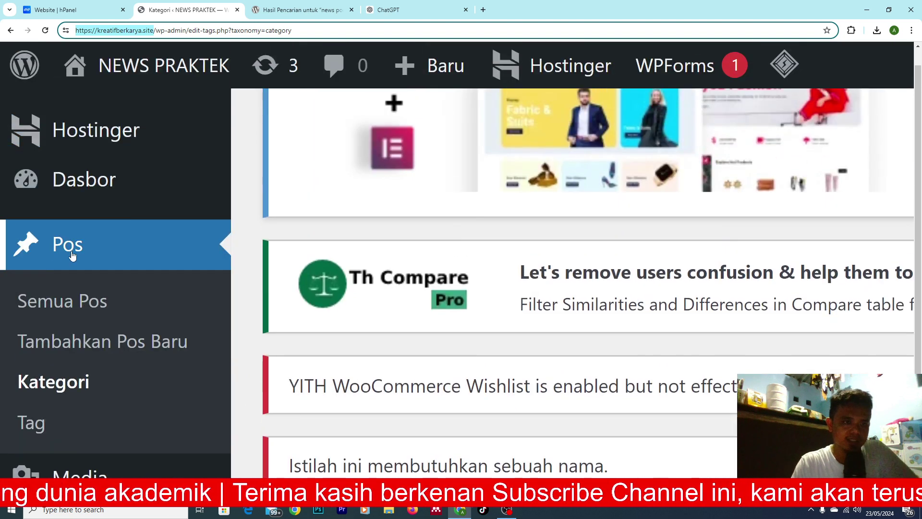
{"action": "left_click", "coordinate": [77, 245]}
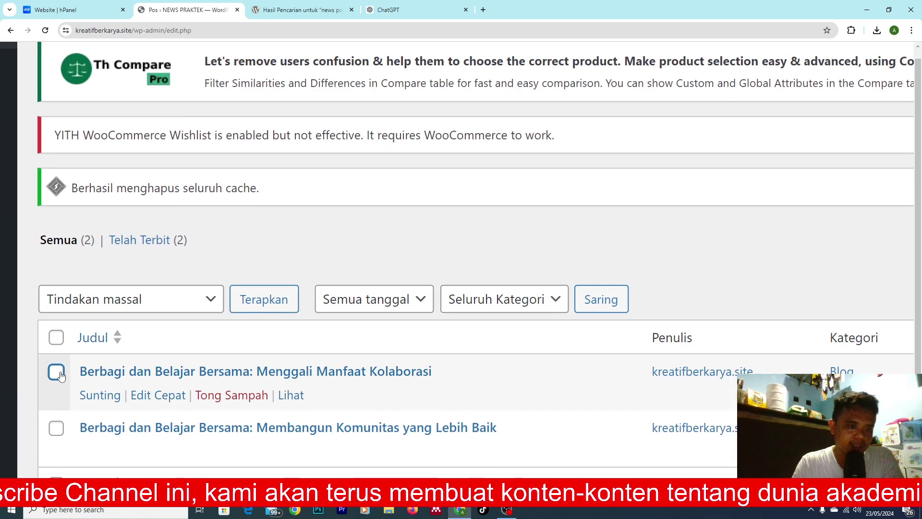
{"action": "left_click", "coordinate": [97, 344]}
{"action": "left_click", "coordinate": [56, 430]}
{"action": "left_click", "coordinate": [202, 305]}
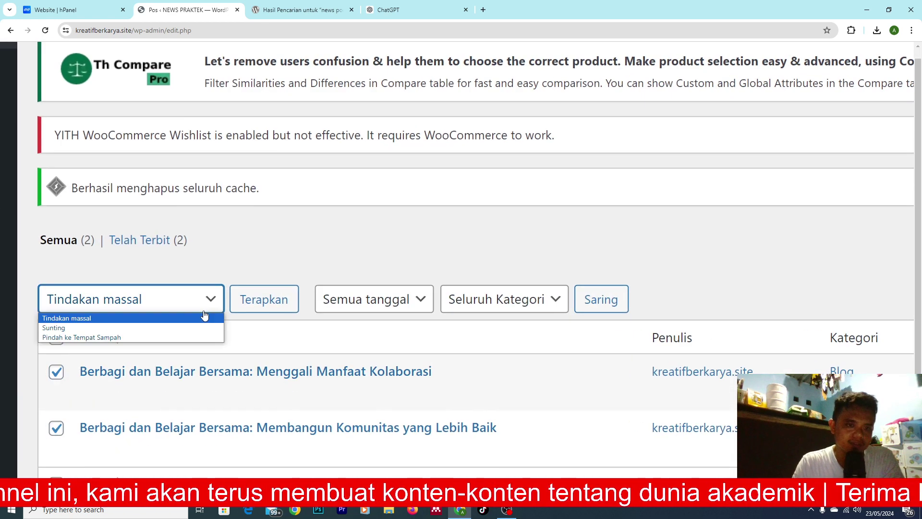
{"action": "left_click", "coordinate": [124, 338]}
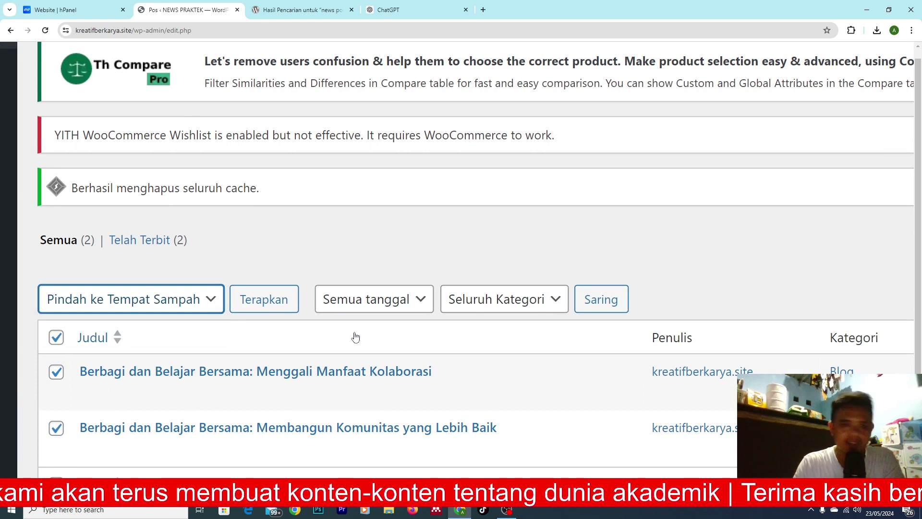
{"action": "left_click", "coordinate": [285, 309]}
{"action": "key", "text": "ctrl+0"}
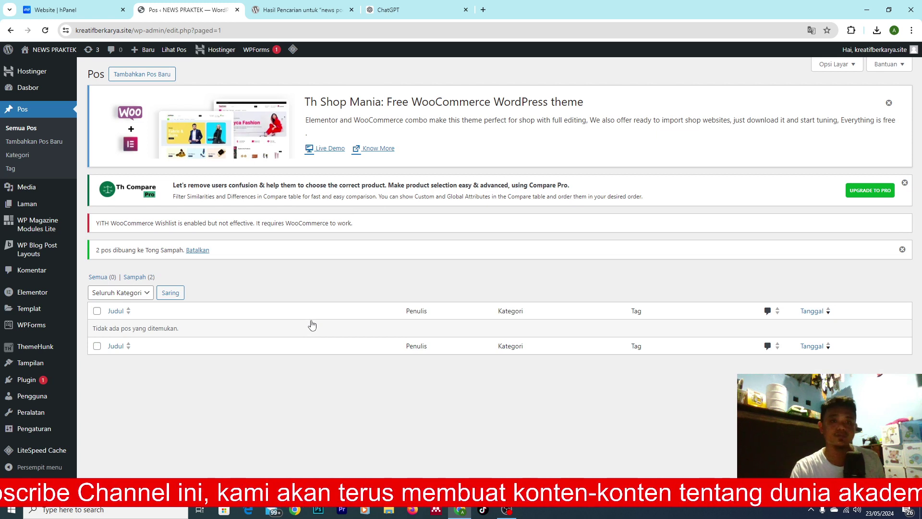
- Create a new post and title it "Kesenian"
{"action": "scroll", "coordinate": [110, 107], "scroll_direction": "up", "scroll_amount": 5}
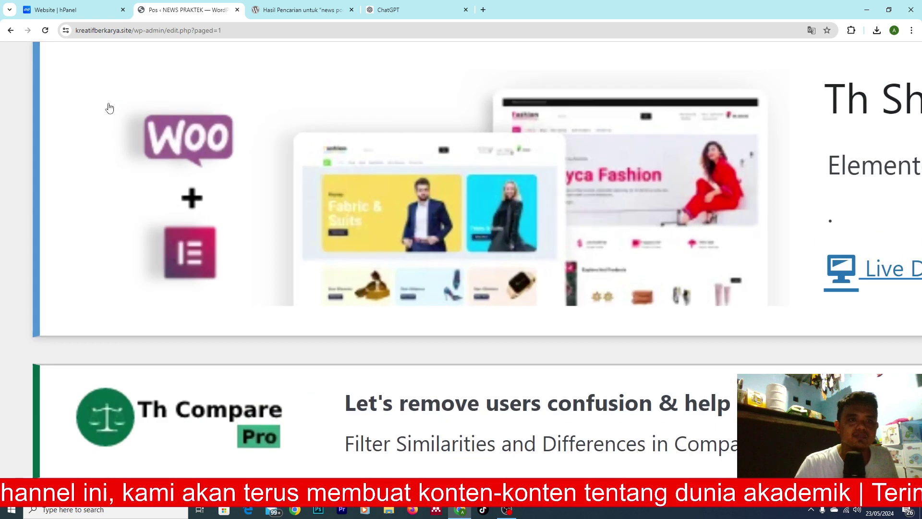
{"action": "scroll", "coordinate": [109, 108], "scroll_direction": "up", "scroll_amount": 3}
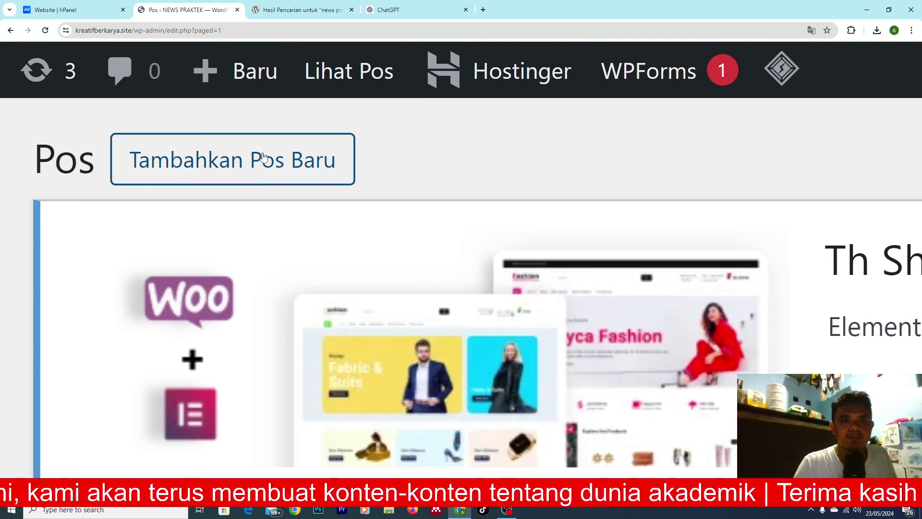
{"action": "left_click", "coordinate": [286, 170]}
{"action": "key", "text": "ctrl+0"}
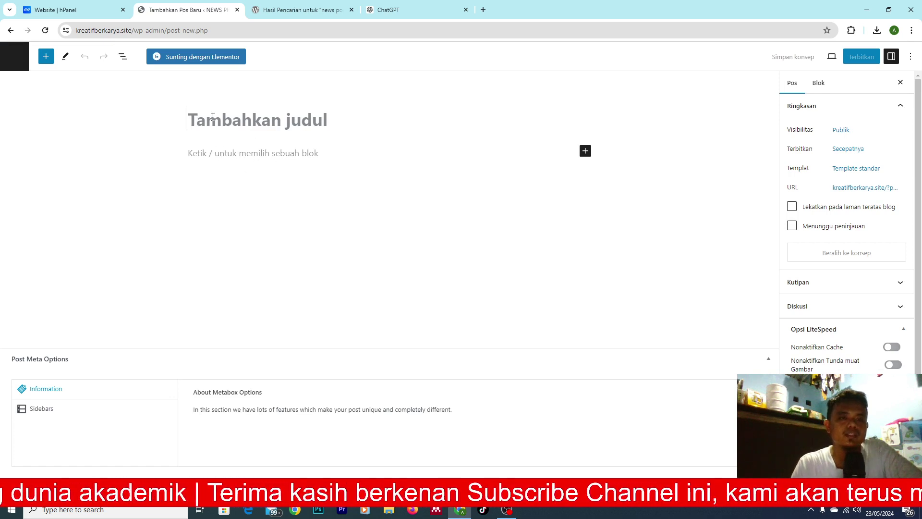
{"action": "type", "text": "Kese"}
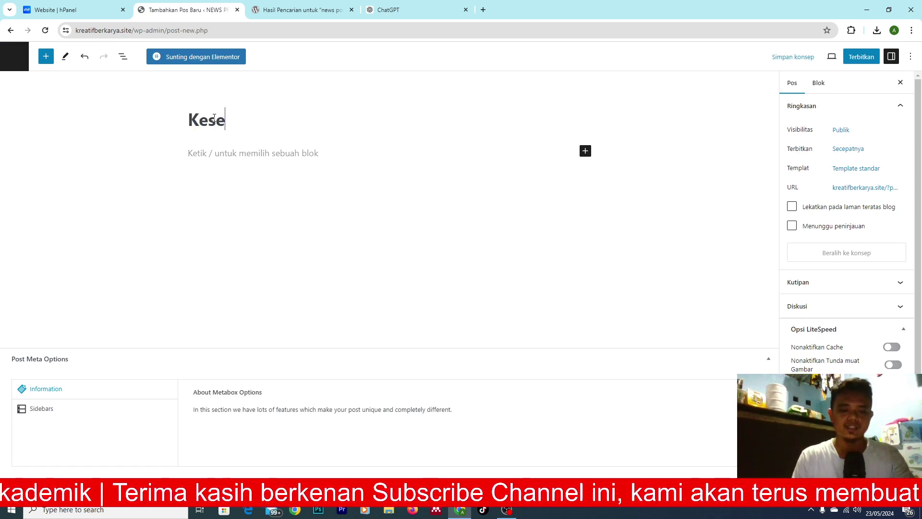
{"action": "type", "text": "nian"}
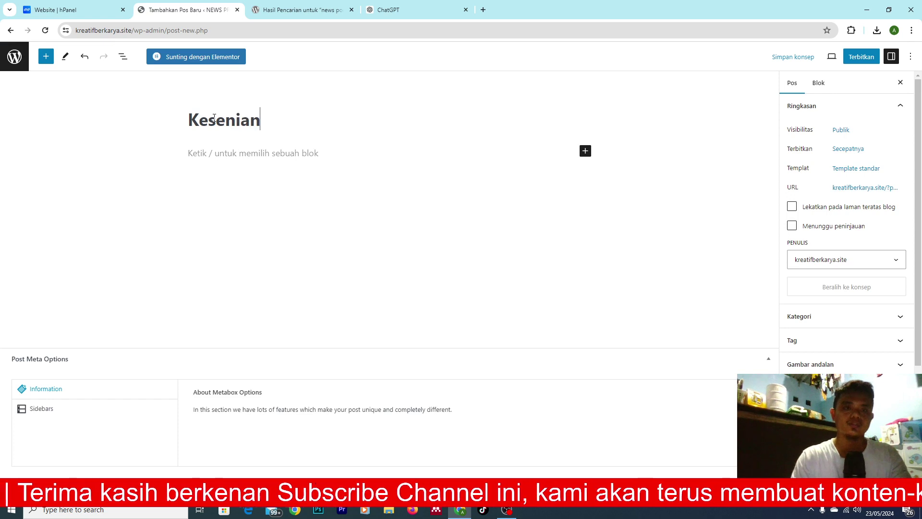
- Paste the copied article text into the body of the Kesenian post
{"action": "left_click", "coordinate": [205, 156]}
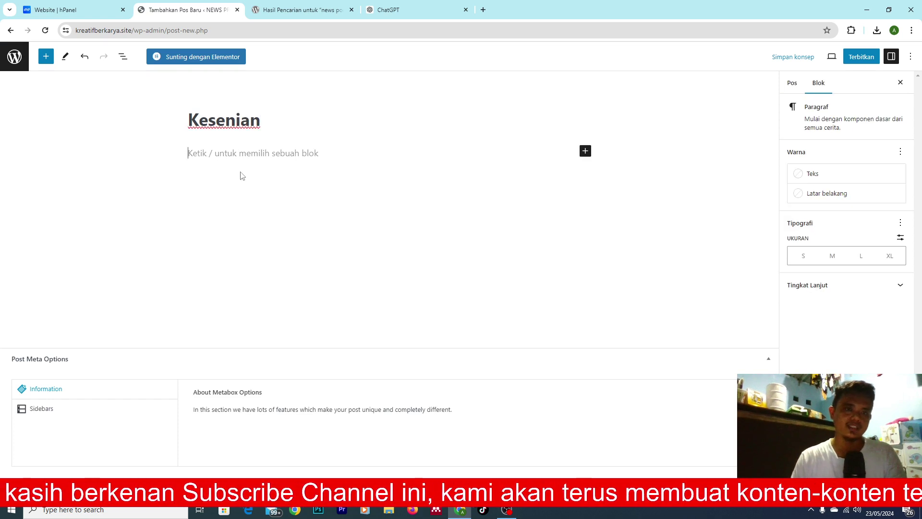
{"action": "key", "text": "ctrl+v"}
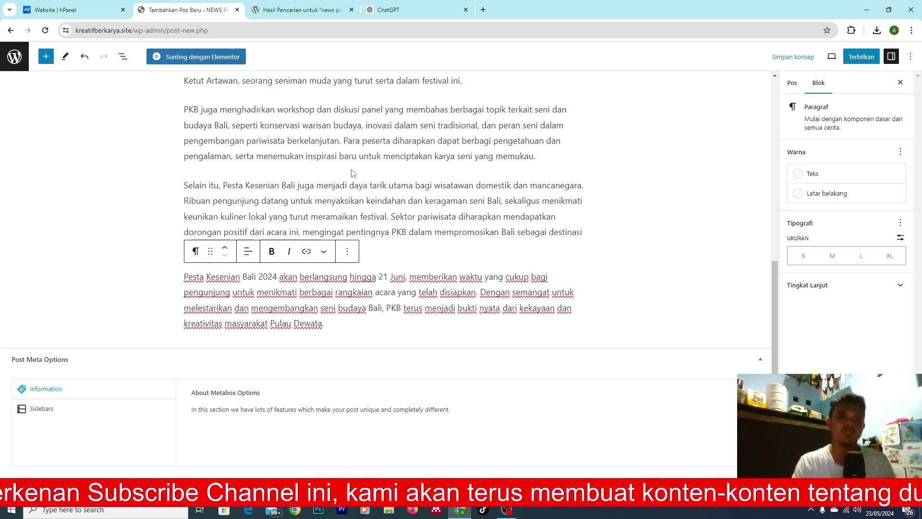
{"action": "scroll", "coordinate": [353, 171], "scroll_direction": "up", "scroll_amount": 10}
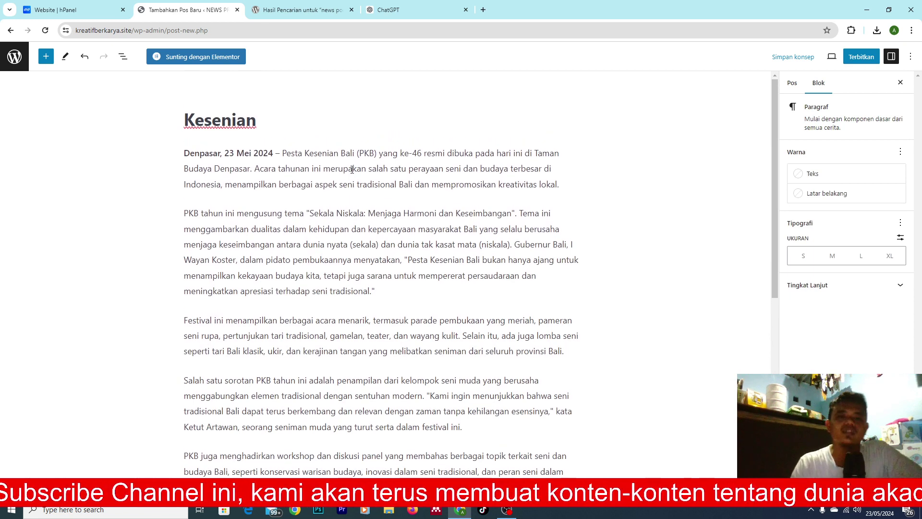
{"action": "left_click", "coordinate": [389, 292]}
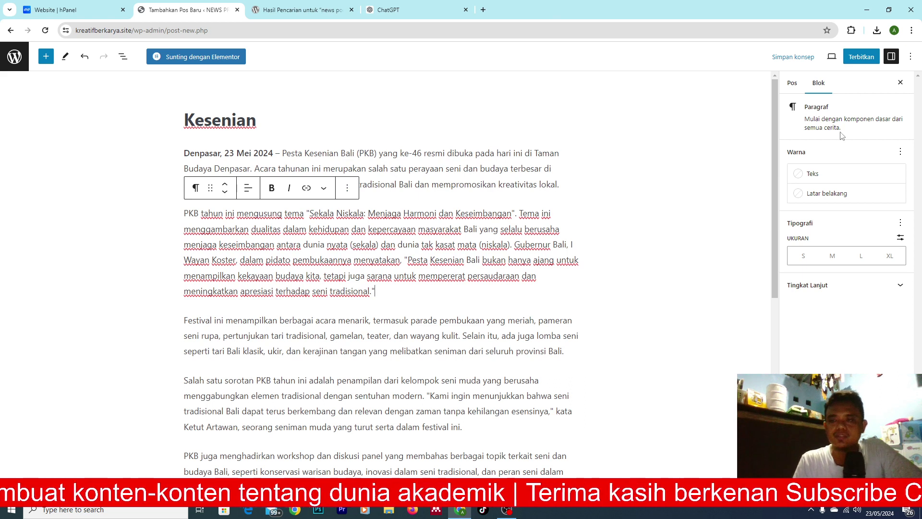
- Assign the Kesenian category to the post in its post settings
{"action": "left_click", "coordinate": [795, 92]}
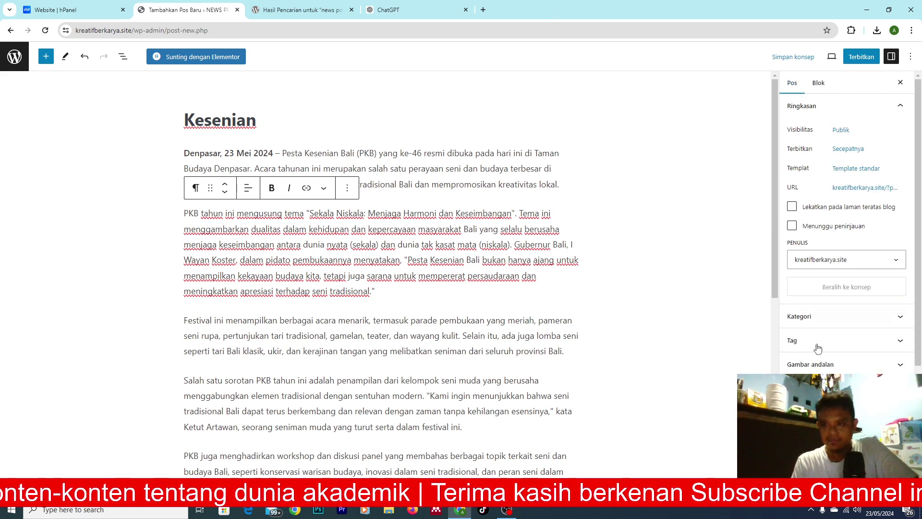
{"action": "scroll", "coordinate": [818, 353], "scroll_direction": "down", "scroll_amount": 2}
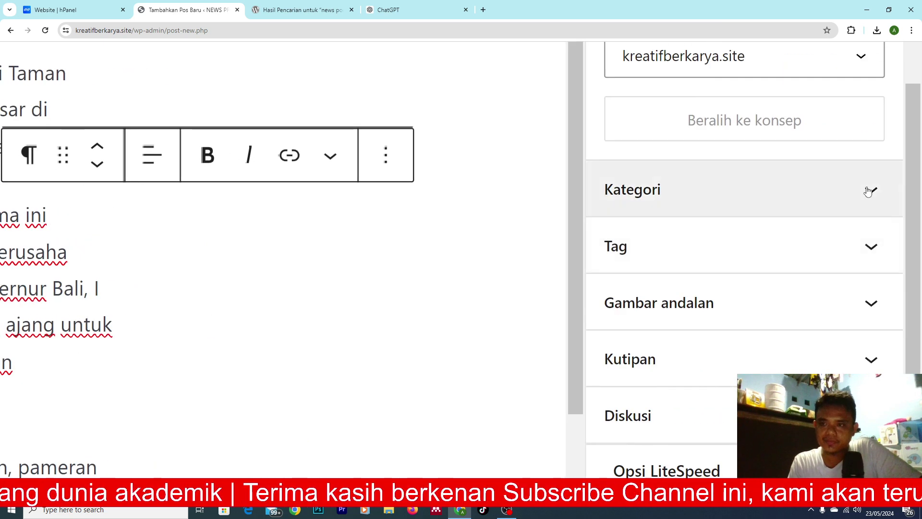
{"action": "left_click", "coordinate": [872, 188]}
{"action": "scroll", "coordinate": [653, 396], "scroll_direction": "down", "scroll_amount": 4}
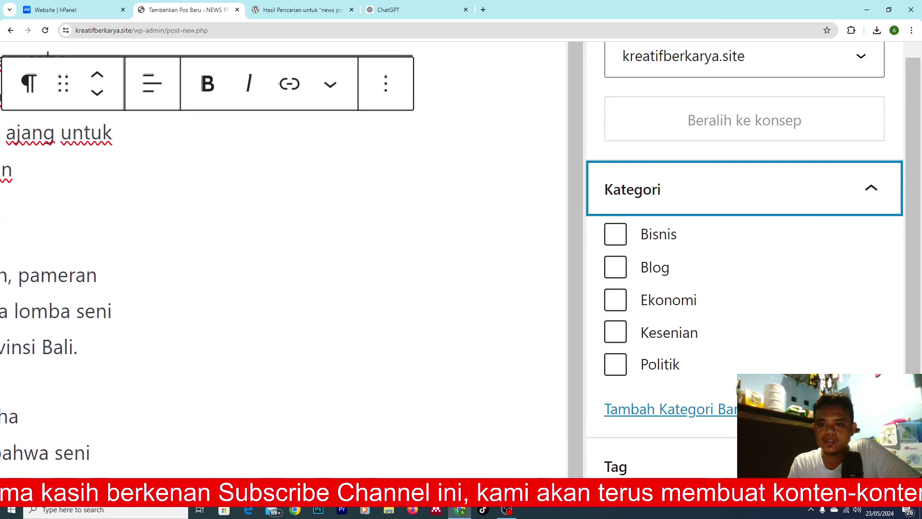
{"action": "left_click", "coordinate": [615, 336]}
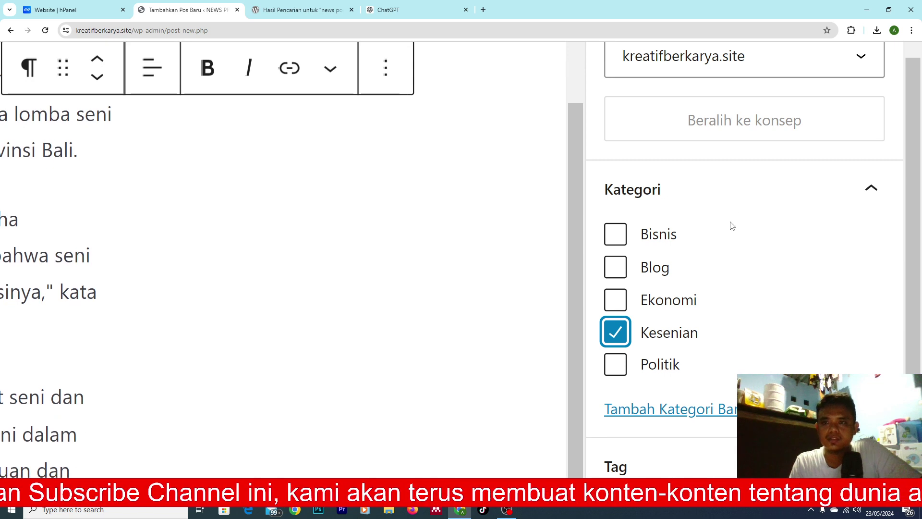
- Open the media picker for the post's featured image (Gambar andalan)
{"action": "key", "text": "ctrl+0"}
{"action": "scroll", "coordinate": [826, 357], "scroll_direction": "down", "scroll_amount": 3}
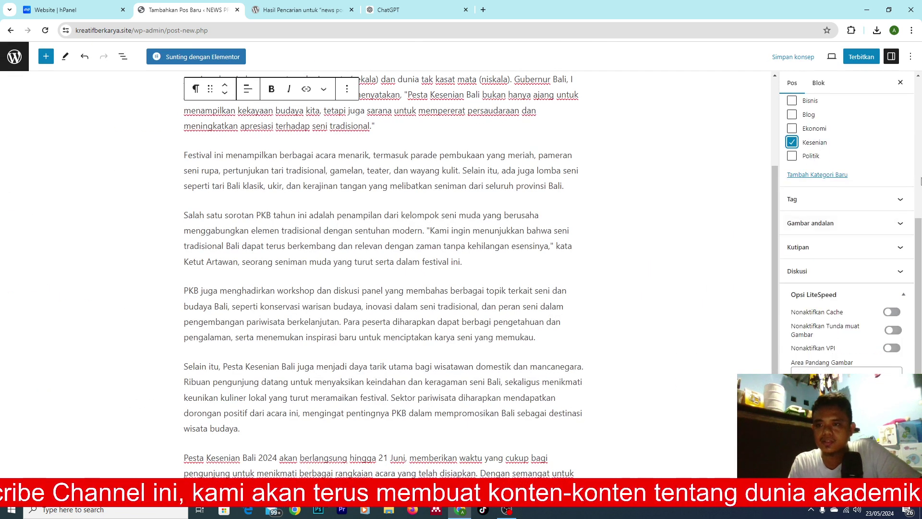
{"action": "key", "text": "ctrl+plus"}
{"action": "key", "text": "ctrl+plus"}
{"action": "key", "text": "ctrl+plus"}
{"action": "key", "text": "ctrl+plus"}
{"action": "key", "text": "ctrl+plus"}
{"action": "key", "text": "ctrl+plus"}
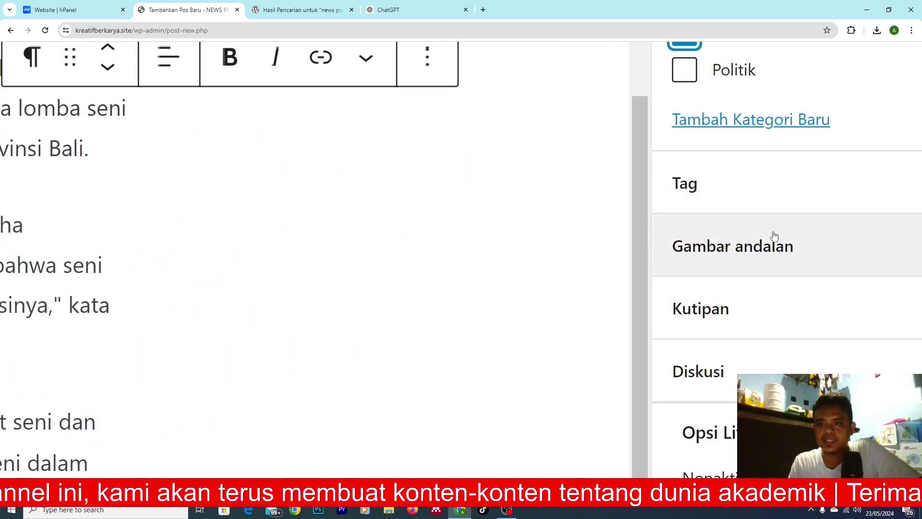
{"action": "left_click", "coordinate": [675, 255]}
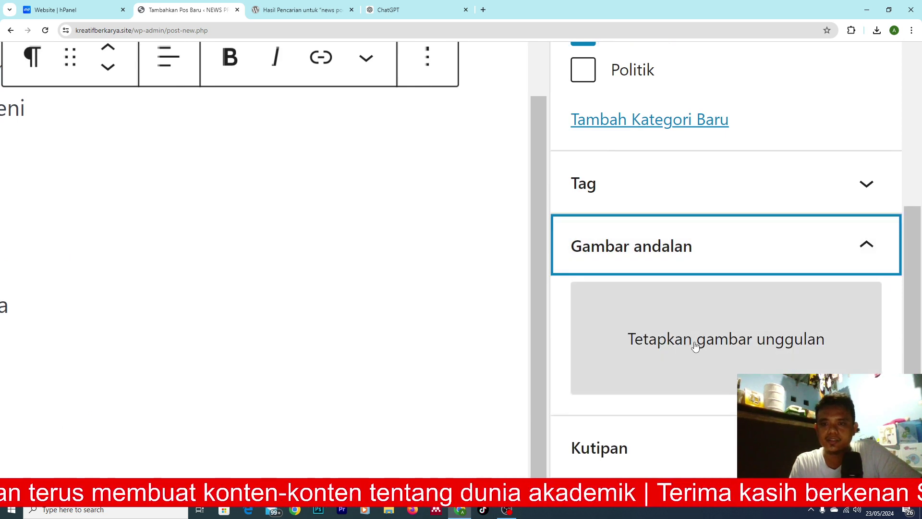
{"action": "left_click", "coordinate": [695, 345]}
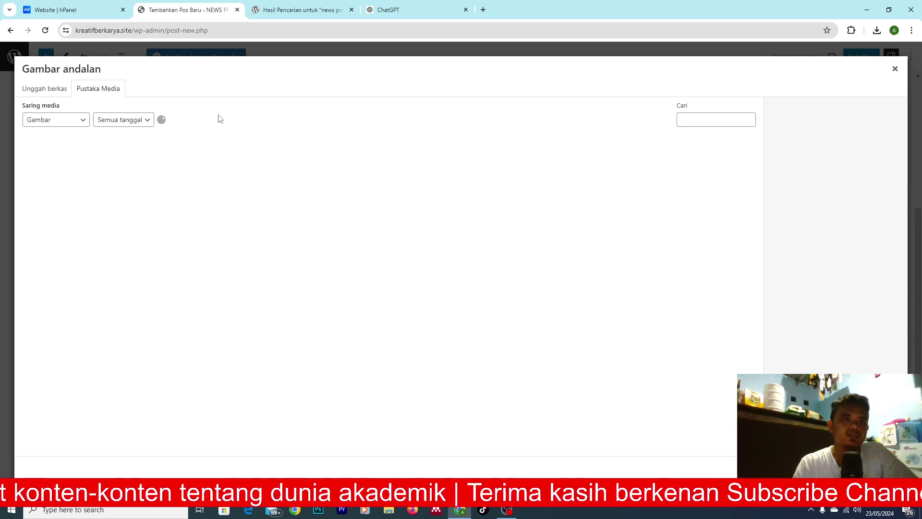
- Upload the image "Green Colorful Back to School Banner" from the Downloads folder for the featured image
{"action": "left_click", "coordinate": [51, 91]}
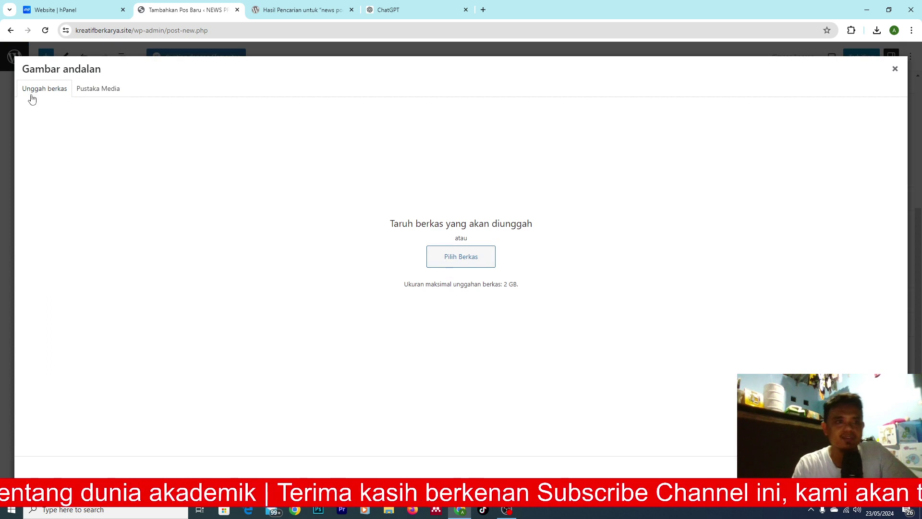
{"action": "scroll", "coordinate": [39, 102], "scroll_direction": "up", "scroll_amount": 5}
{"action": "scroll", "coordinate": [231, 218], "scroll_direction": "down", "scroll_amount": 4}
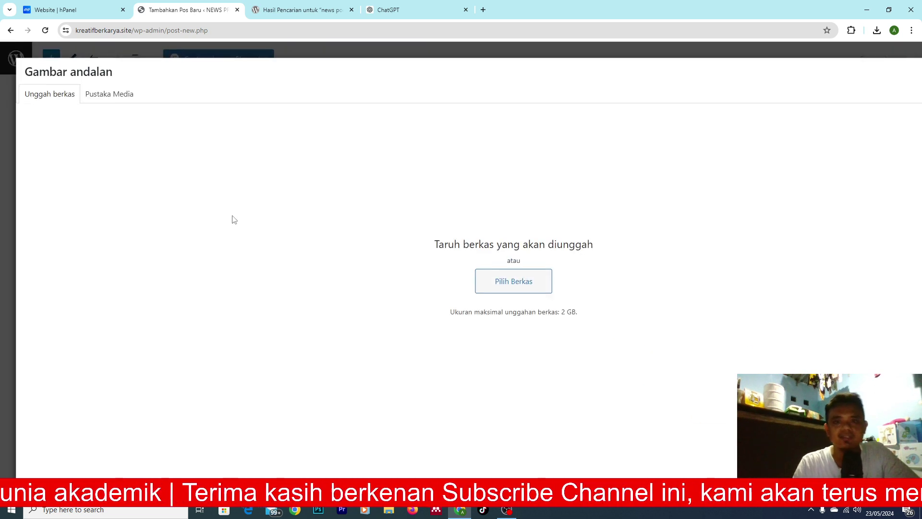
{"action": "left_click", "coordinate": [531, 290]}
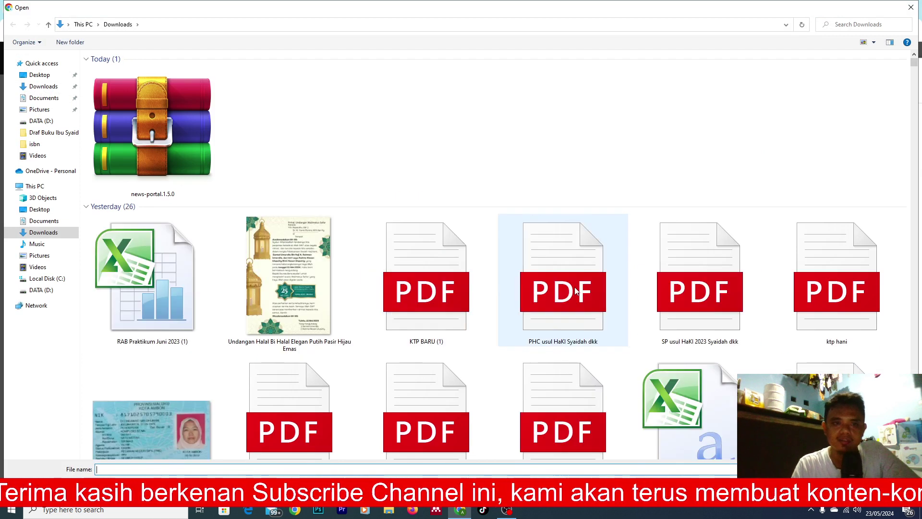
{"action": "scroll", "coordinate": [575, 289], "scroll_direction": "down", "scroll_amount": 10}
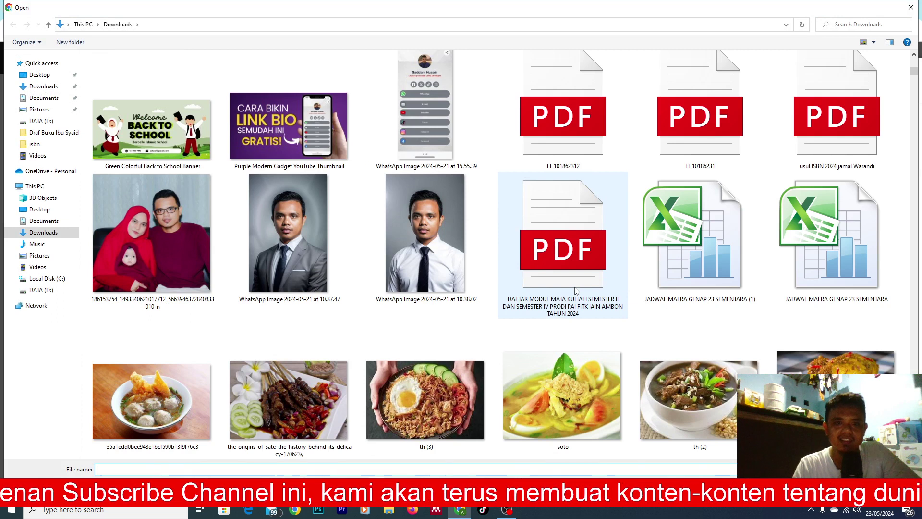
{"action": "left_click", "coordinate": [185, 127]}
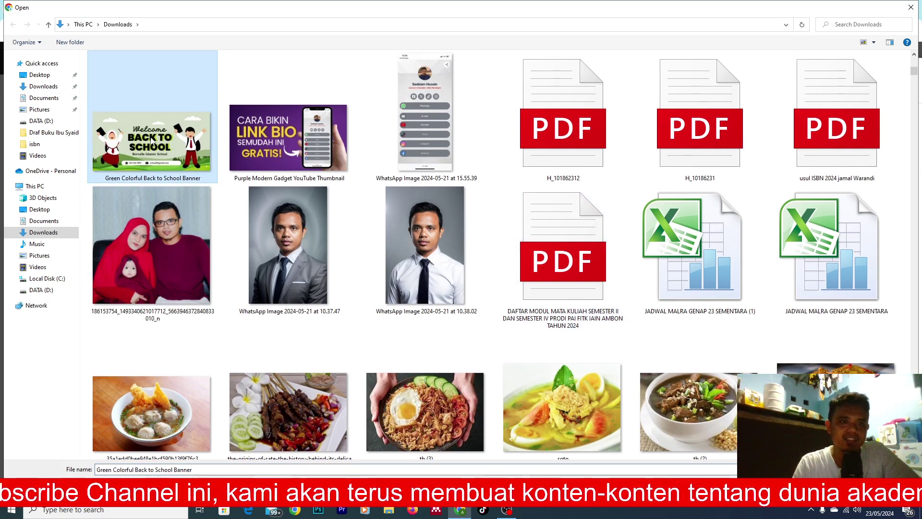
{"action": "double_click", "coordinate": [151, 141]}
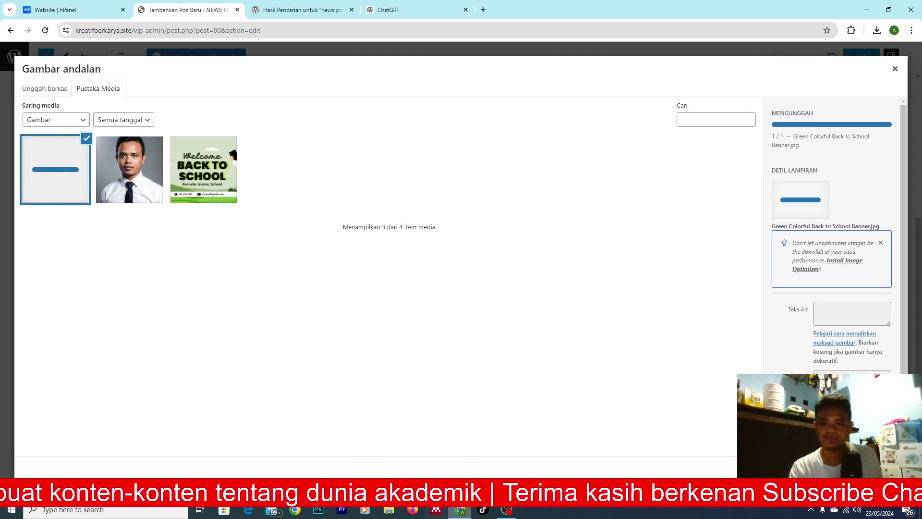
{"action": "key", "text": "alt+Tab"}
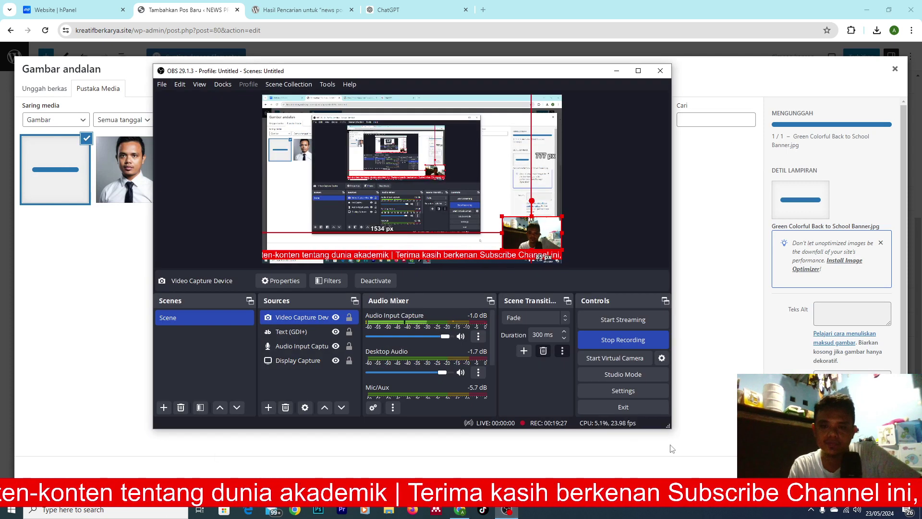
{"action": "key", "text": "alt+Tab"}
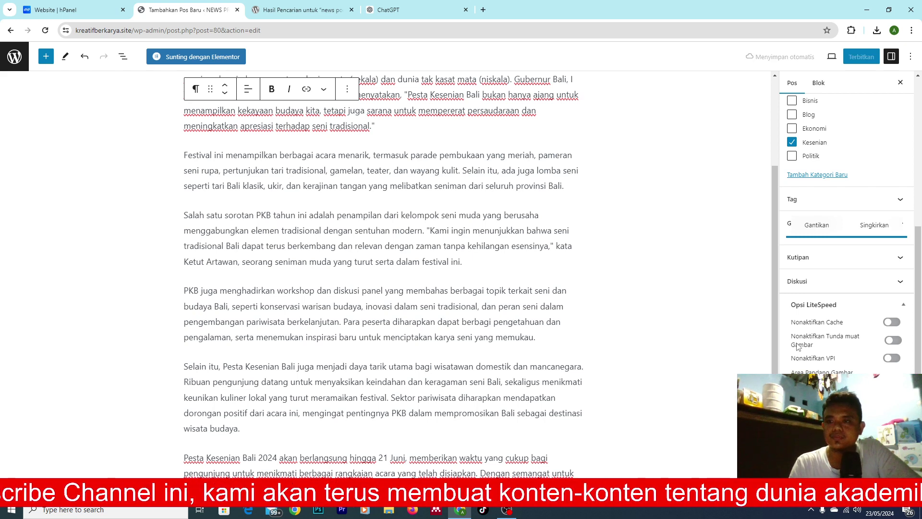
- Publish the Kesenian post and confirm its publication
{"action": "scroll", "coordinate": [798, 336], "scroll_direction": "down", "scroll_amount": 1}
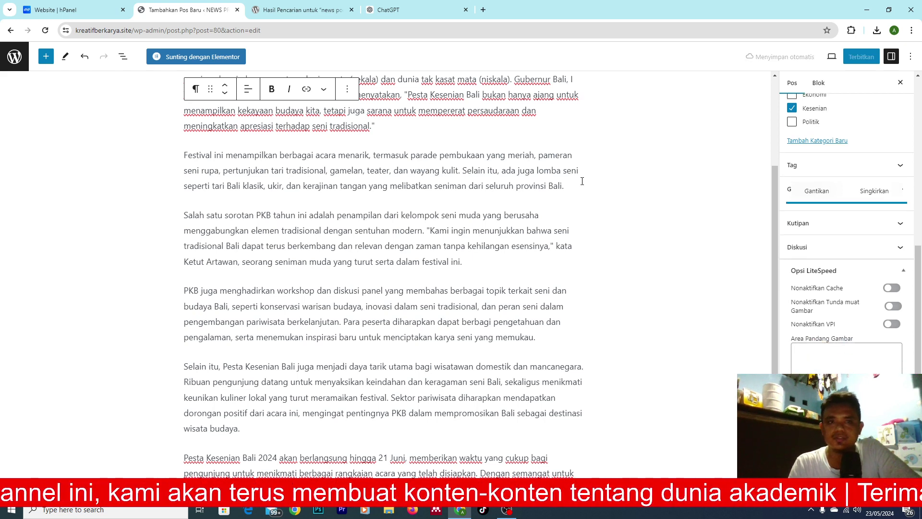
{"action": "scroll", "coordinate": [582, 181], "scroll_direction": "up", "scroll_amount": 4}
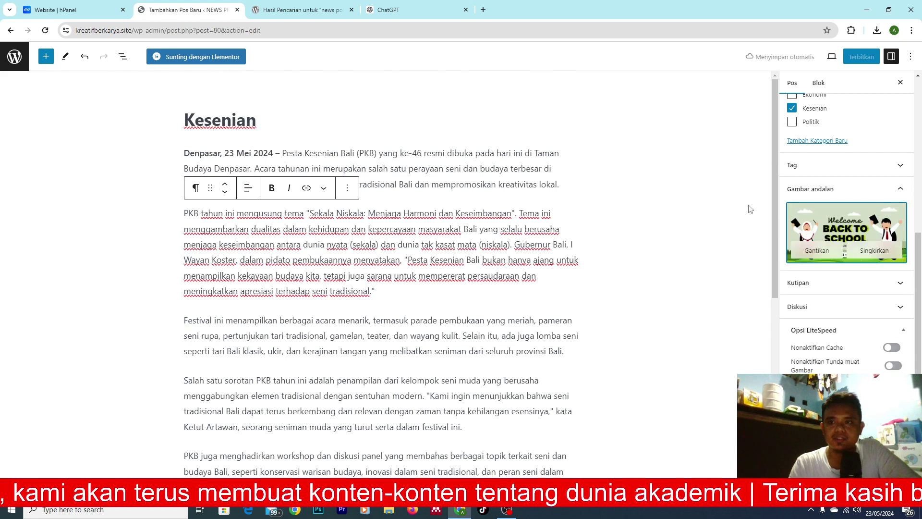
{"action": "scroll", "coordinate": [826, 144], "scroll_direction": "up", "scroll_amount": 5}
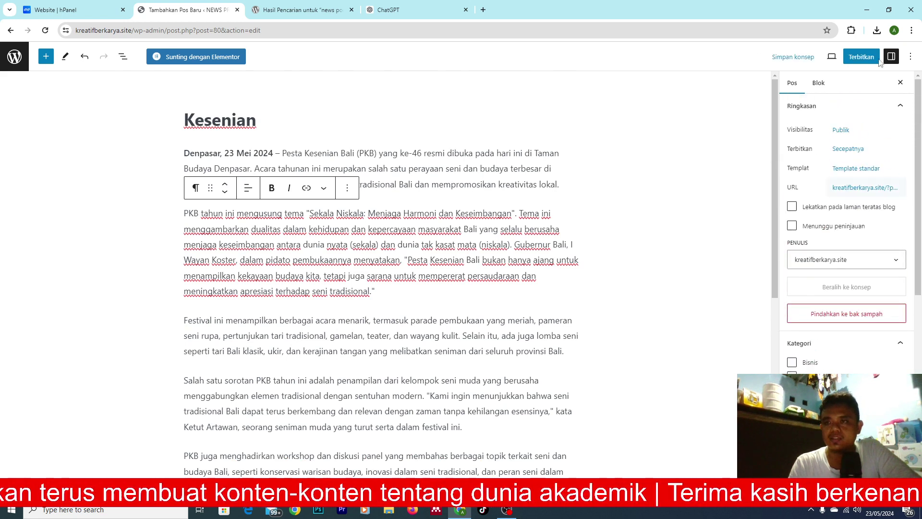
{"action": "scroll", "coordinate": [865, 65], "scroll_direction": "up", "scroll_amount": 8}
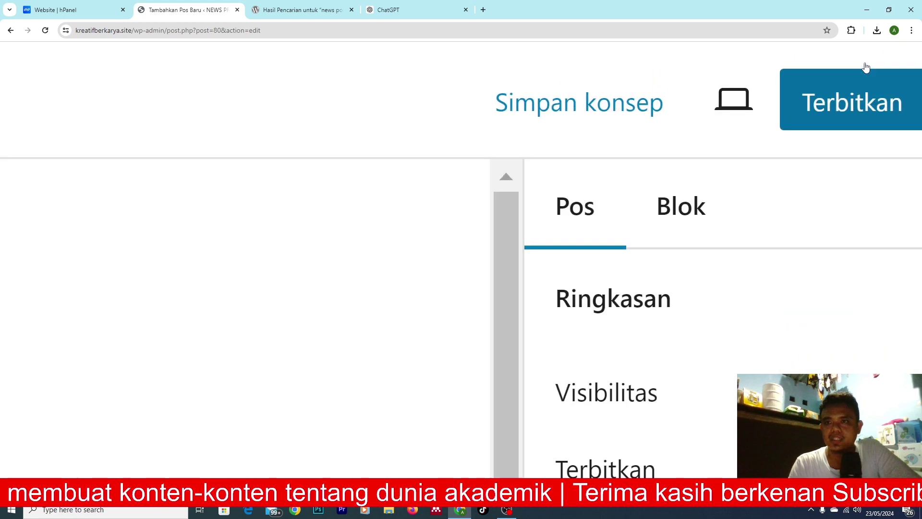
{"action": "scroll", "coordinate": [816, 158], "scroll_direction": "right", "scroll_amount": 3}
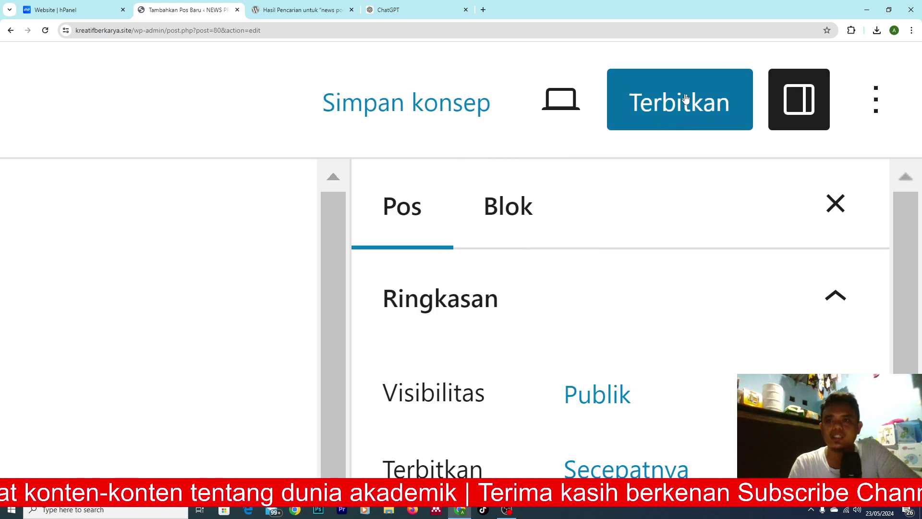
{"action": "left_click", "coordinate": [685, 113]}
{"action": "scroll", "coordinate": [503, 167], "scroll_direction": "down", "scroll_amount": 8}
{"action": "key", "text": "Return"}
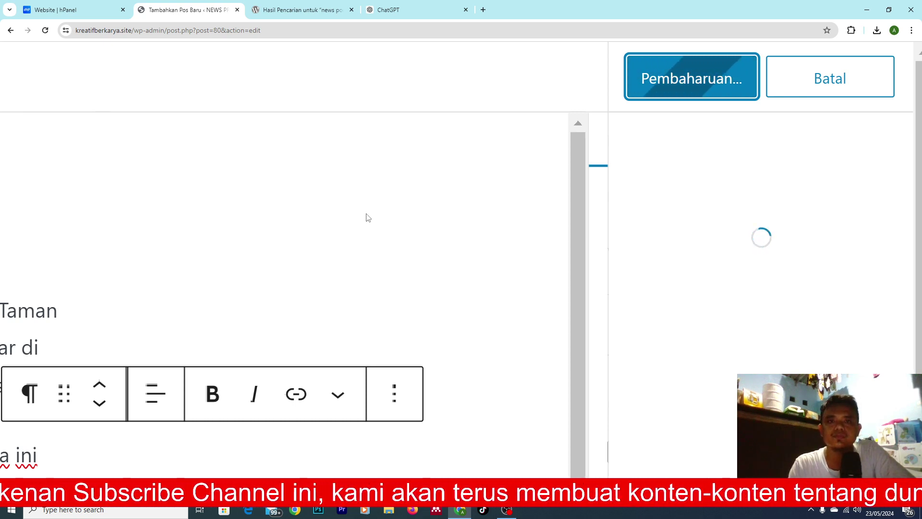
{"action": "key", "text": "ctrl+minus"}
{"action": "key", "text": "ctrl+minus"}
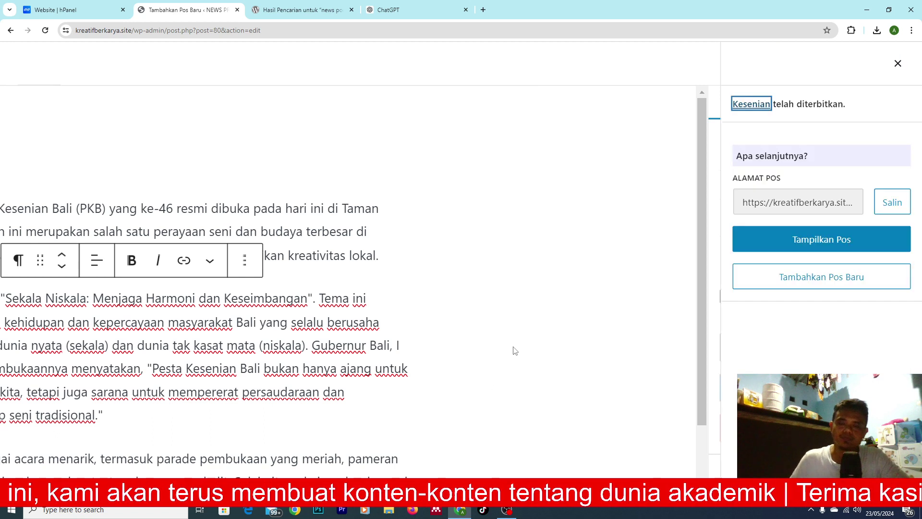
{"action": "key", "text": "ctrl+minus"}
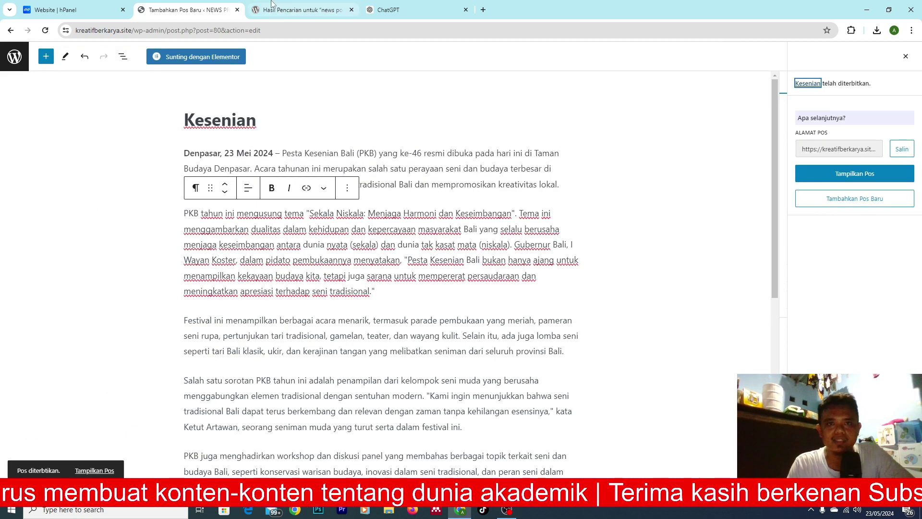
- Switch to ChatGPT and request an economy news article with the prompt "Buatkan berita tentang ekonomi"
{"action": "left_click", "coordinate": [303, 10]}
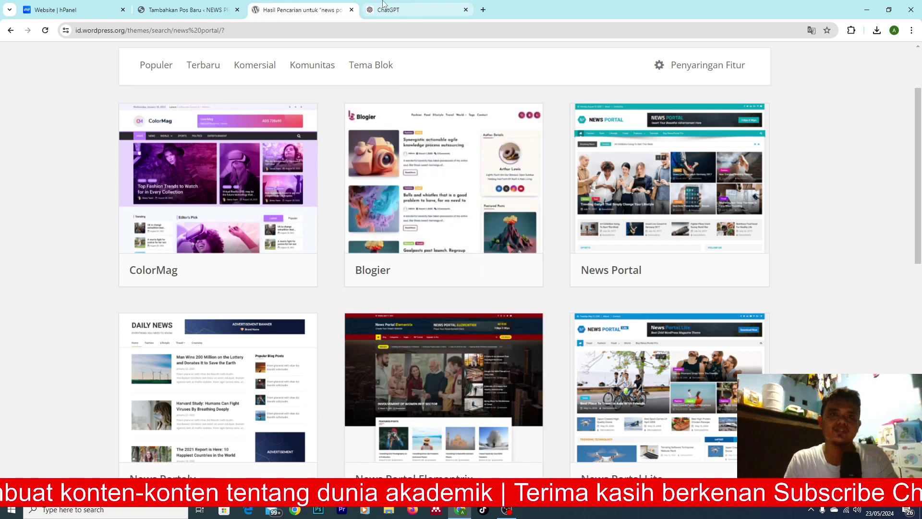
{"action": "left_click", "coordinate": [420, 11]}
{"action": "scroll", "coordinate": [393, 416], "scroll_direction": "down", "scroll_amount": 4}
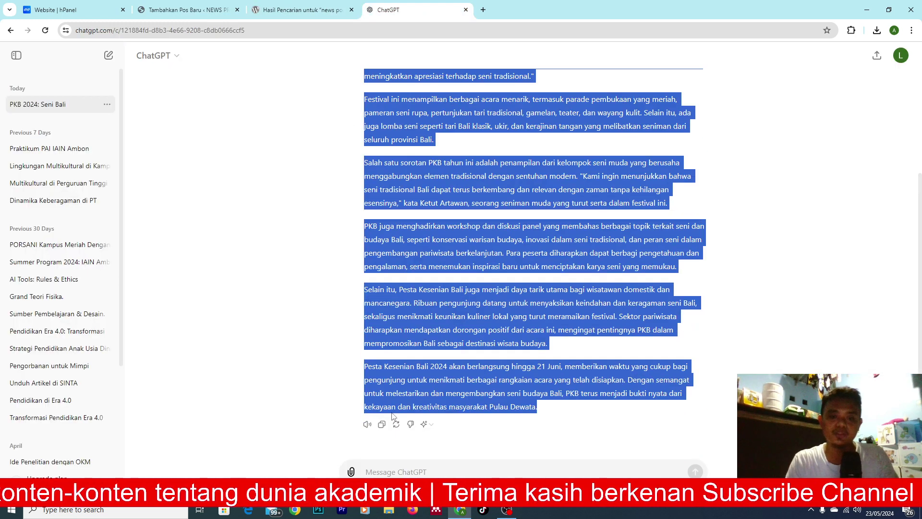
{"action": "left_click", "coordinate": [393, 473]}
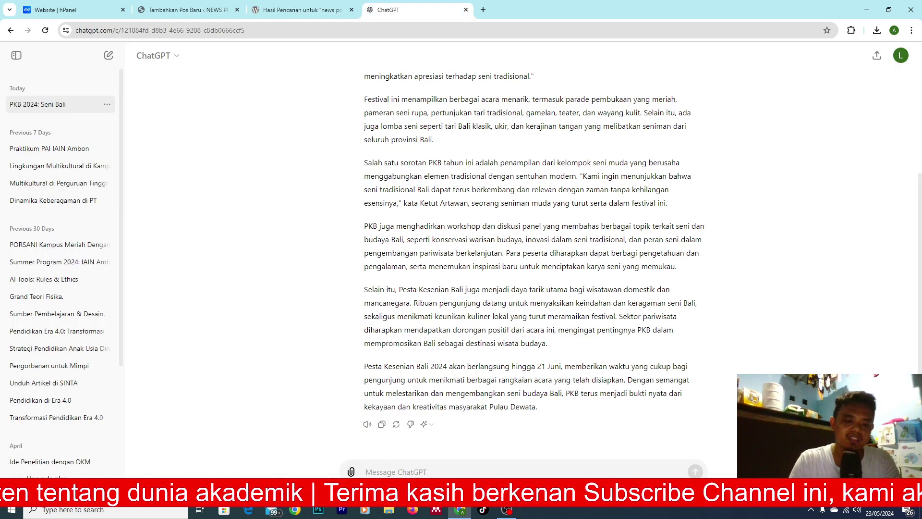
{"action": "type", "text": "Buatkan berita tentang ekonomi"}
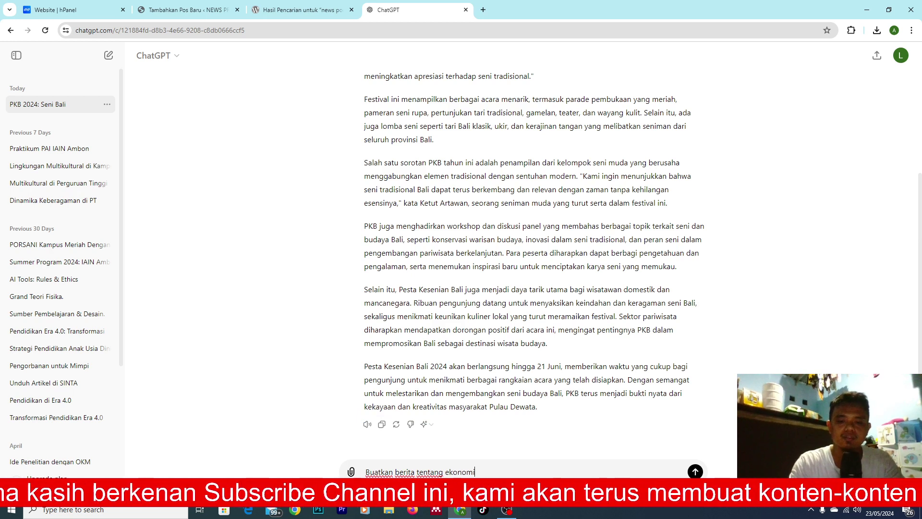
{"action": "key", "text": "Return"}
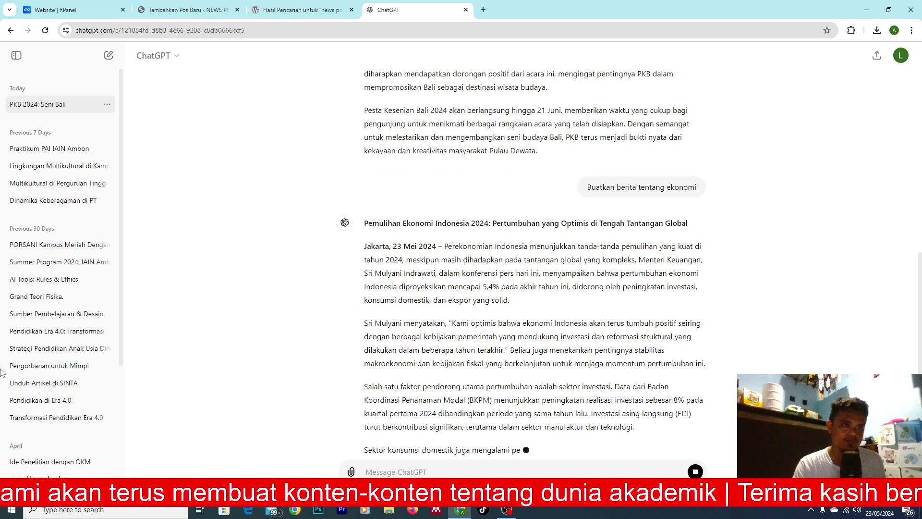
- Copy the economy article's body text from the Jakarta dateline to the last paragraph, without its headline, and return to the WordPress editor
{"action": "scroll", "coordinate": [47, 321], "scroll_direction": "down", "scroll_amount": 3}
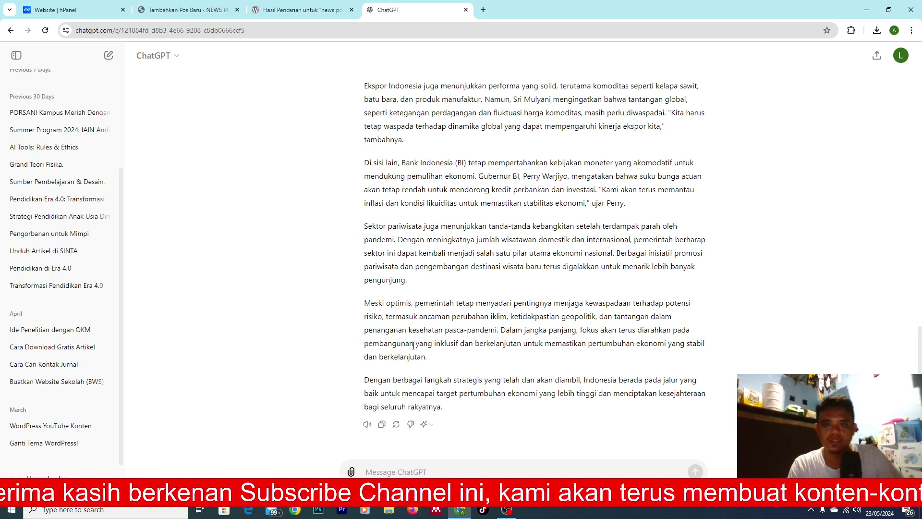
{"action": "left_click_drag", "start_coordinate": [457, 417], "coordinate": [365, 288]}
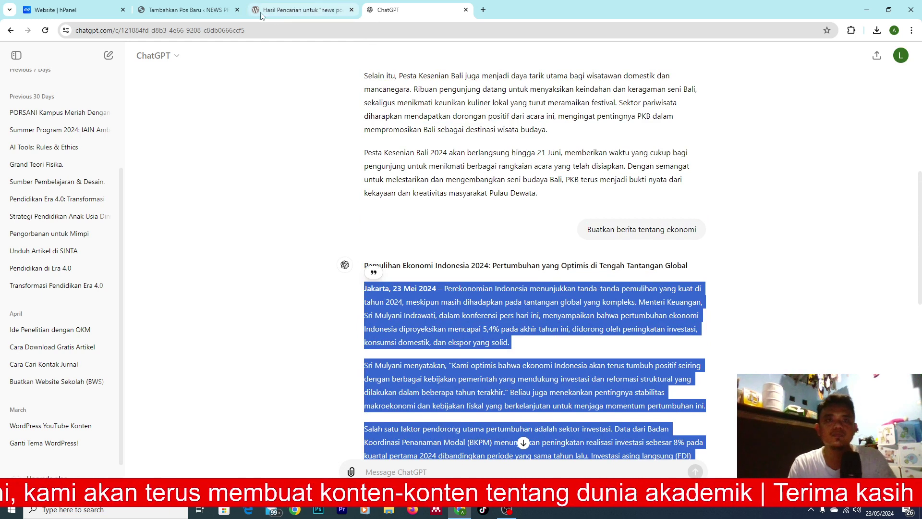
{"action": "left_click", "coordinate": [213, 4]}
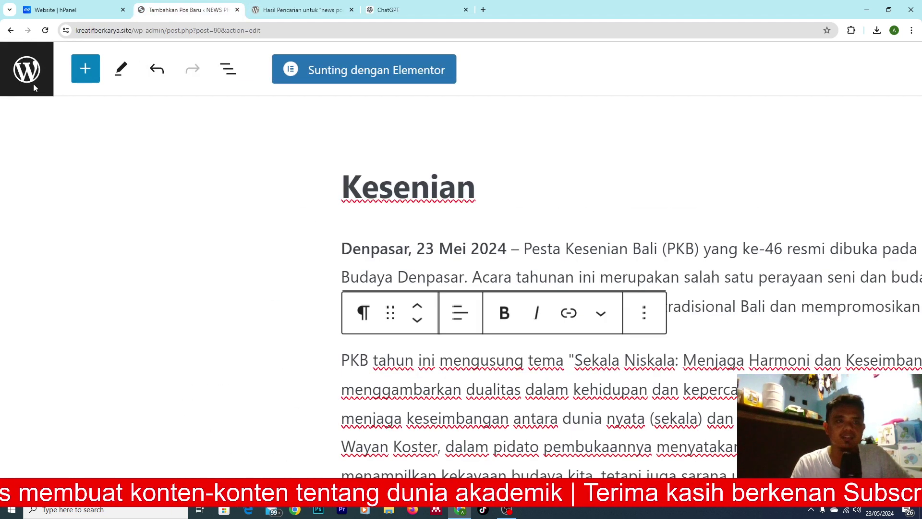
- Leave the Kesenian post for the post list and add a new post titled "Ekonomi"
{"action": "left_click", "coordinate": [28, 76]}
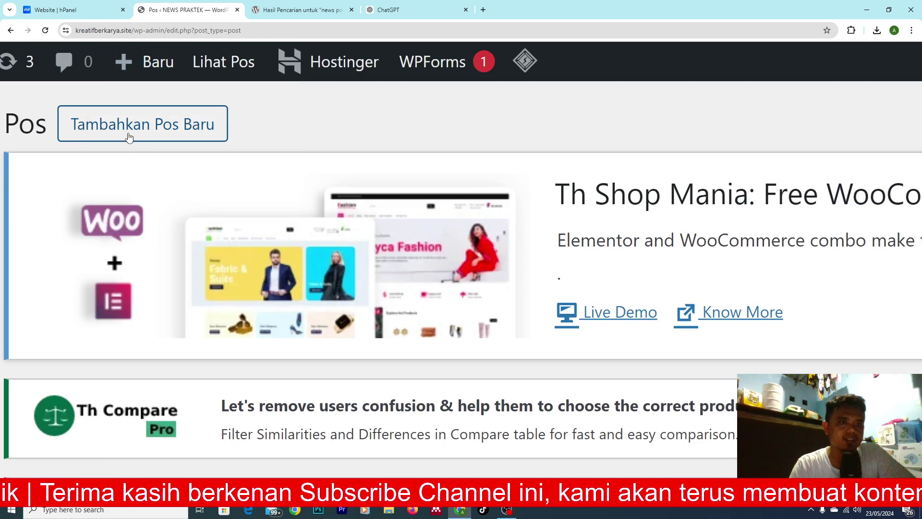
{"action": "left_click", "coordinate": [133, 137]}
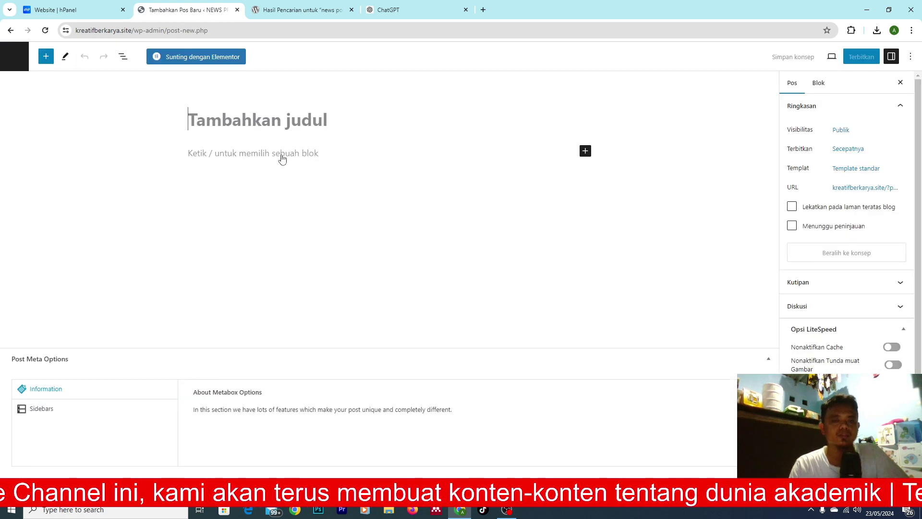
{"action": "type", "text": "Eko"}
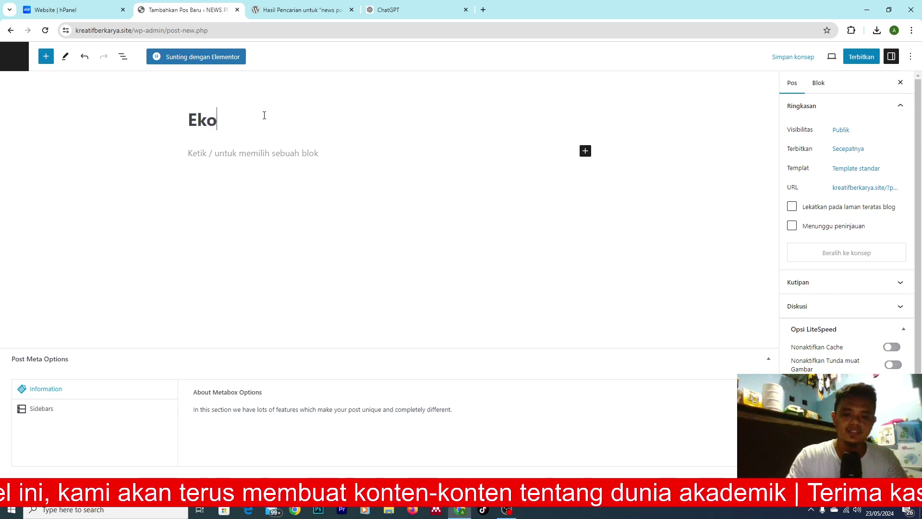
{"action": "type", "text": "n"}
{"action": "key", "text": "BackSpace"}
{"action": "type", "text": "nomi"}
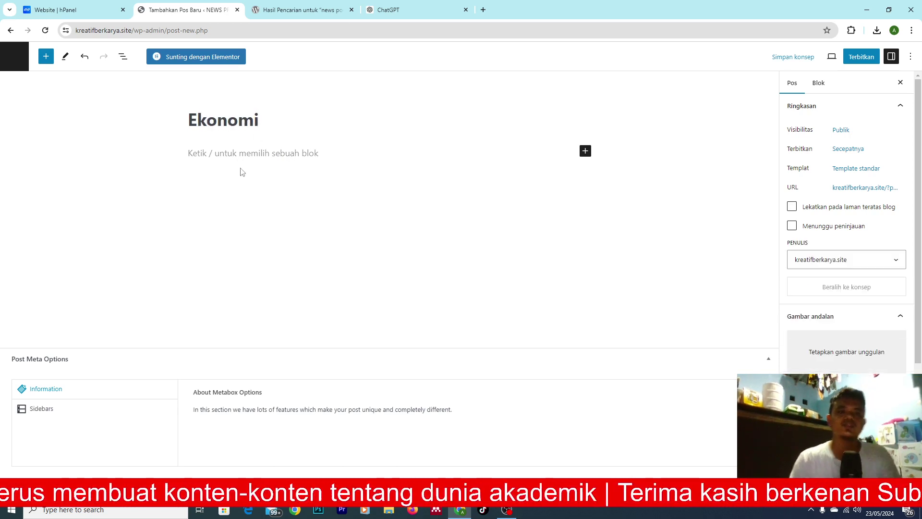
- Paste the copied economy article into the body of the Ekonomi post
{"action": "left_click", "coordinate": [193, 161]}
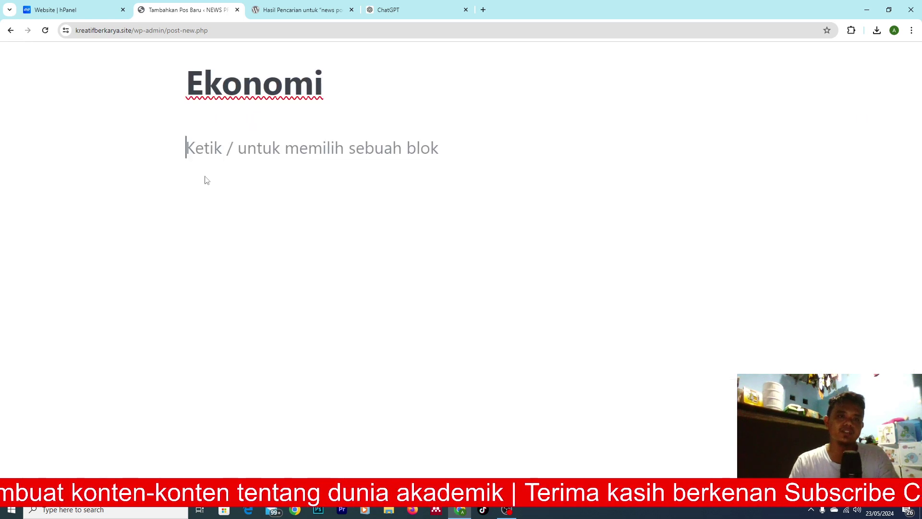
{"action": "key", "text": "ctrl+v"}
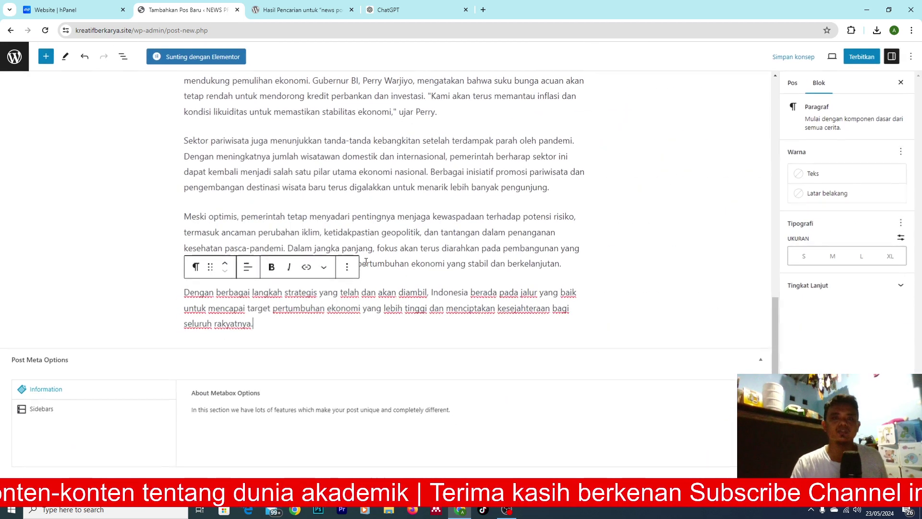
{"action": "scroll", "coordinate": [774, 217], "scroll_direction": "up", "scroll_amount": 6}
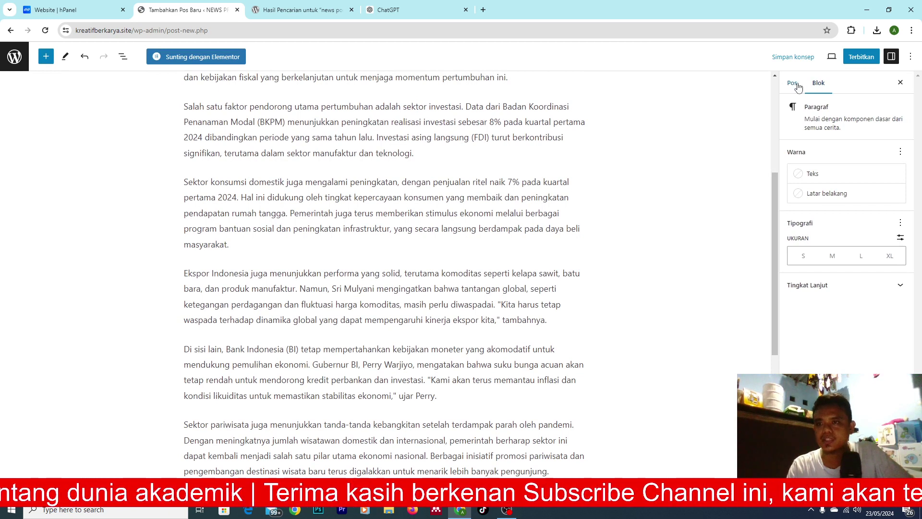
- Assign the Ekonomi category to the new post in its post settings
{"action": "left_click", "coordinate": [797, 85]}
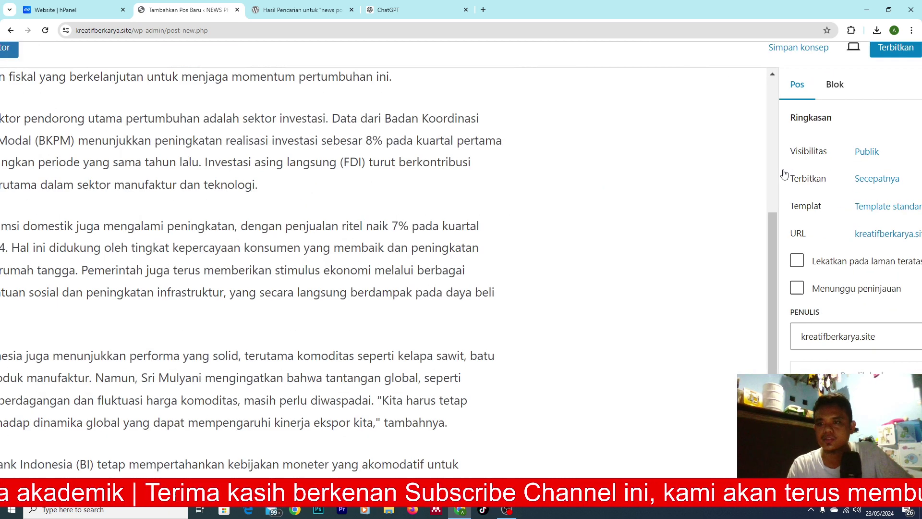
{"action": "scroll", "coordinate": [355, 249], "scroll_direction": "down", "scroll_amount": 7}
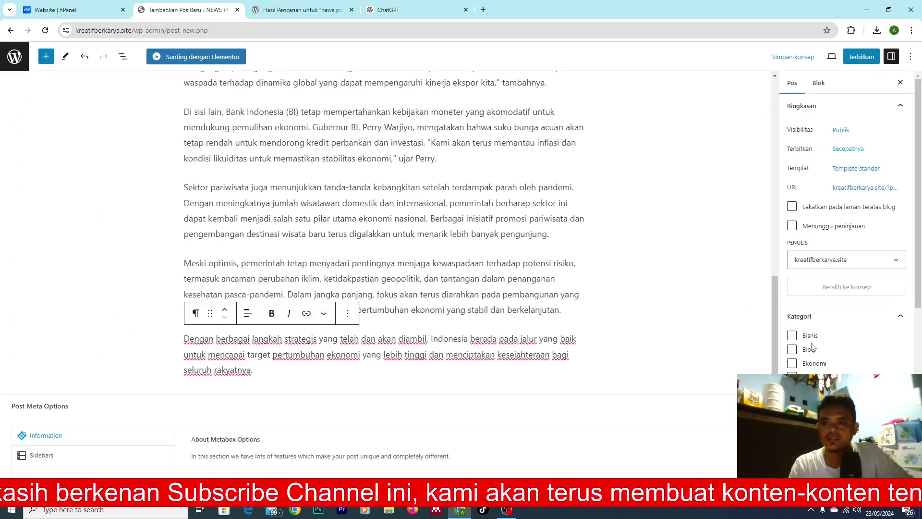
{"action": "scroll", "coordinate": [812, 347], "scroll_direction": "down", "scroll_amount": 3}
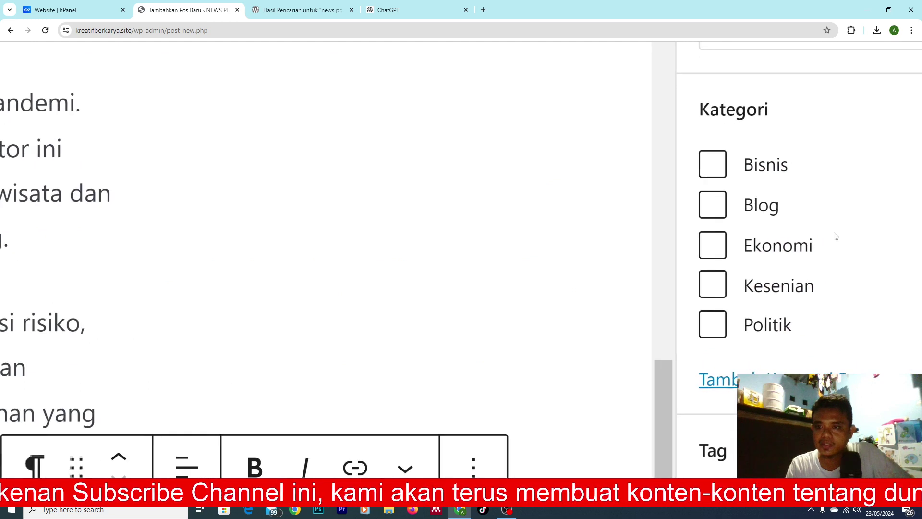
{"action": "left_click", "coordinate": [711, 244]}
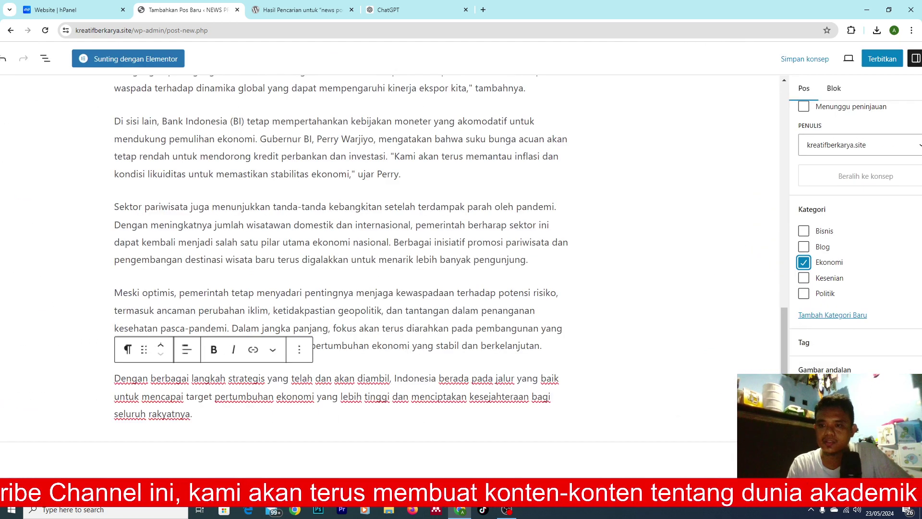
- Upload the fried rice image "th (3)" from the Downloads folder and set it as the Ekonomi post's featured image
{"action": "scroll", "coordinate": [337, 240], "scroll_direction": "down", "scroll_amount": 1}
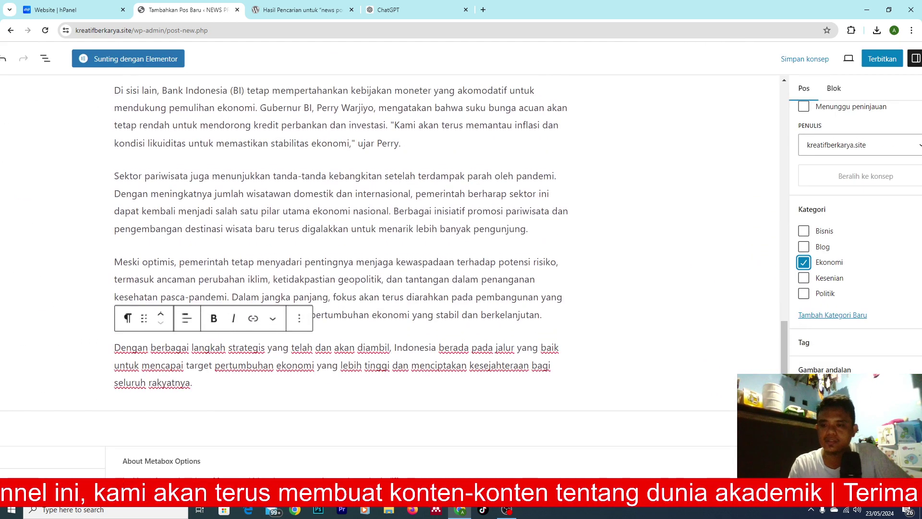
{"action": "left_click", "coordinate": [860, 307]}
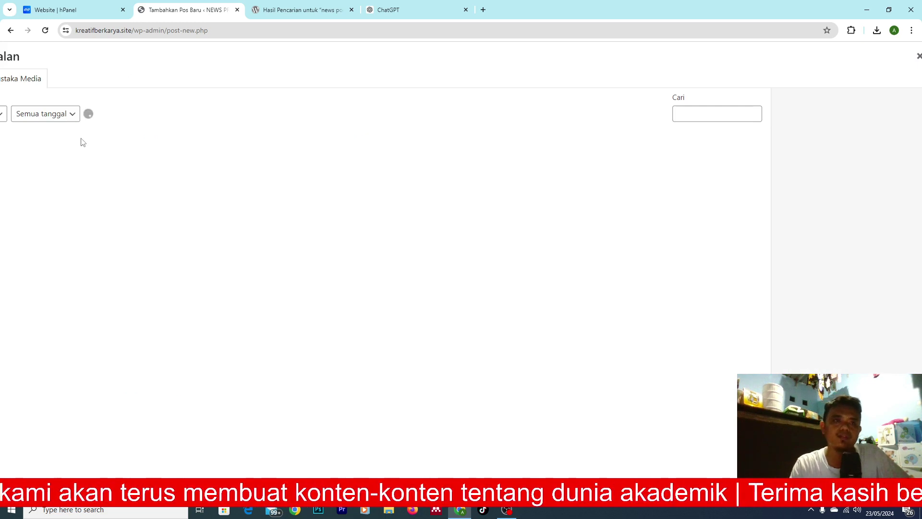
{"action": "left_click", "coordinate": [50, 91]}
{"action": "left_click", "coordinate": [463, 261]}
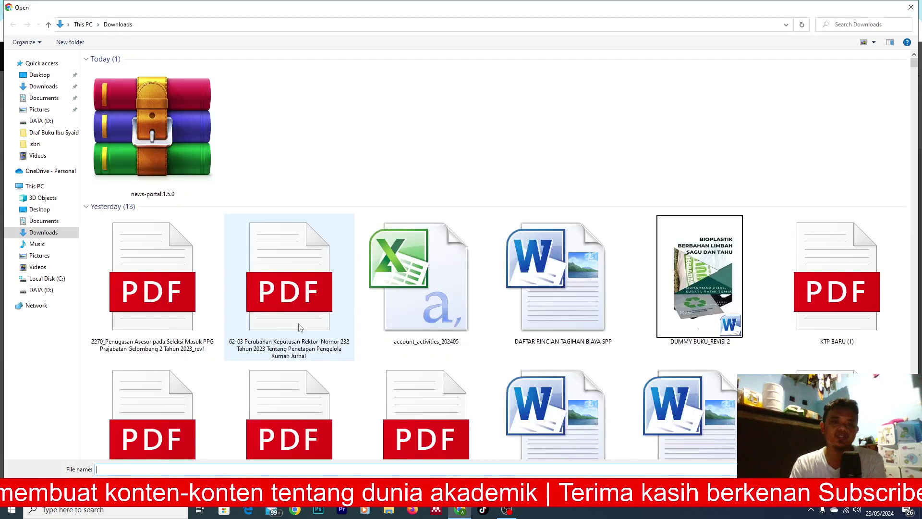
{"action": "left_click", "coordinate": [298, 327]}
{"action": "scroll", "coordinate": [298, 327], "scroll_direction": "down", "scroll_amount": 15}
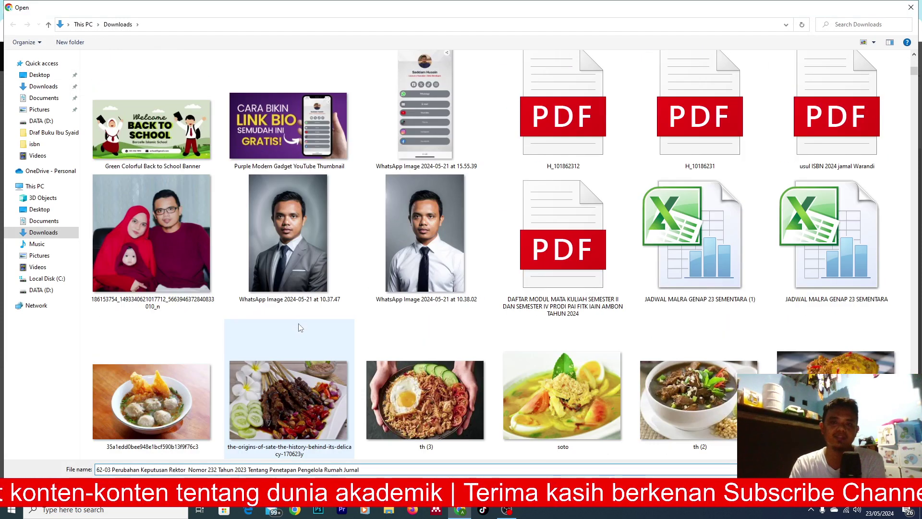
{"action": "double_click", "coordinate": [442, 408]}
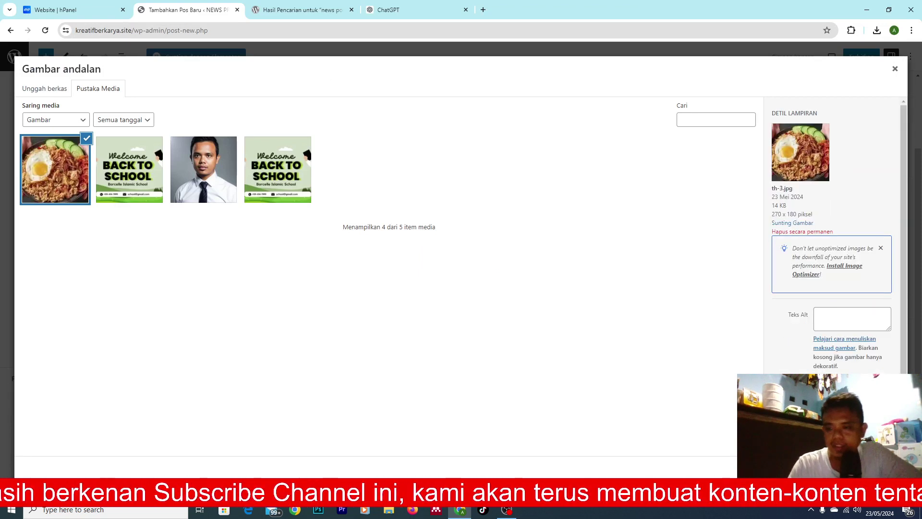
{"action": "left_click", "coordinate": [872, 467]}
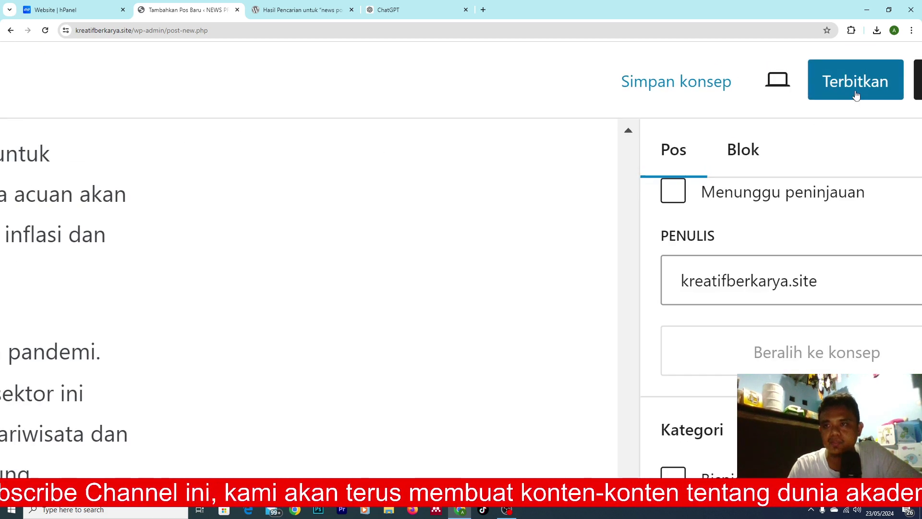
- Publish the Ekonomi post and confirm its publication
{"action": "left_click", "coordinate": [876, 85]}
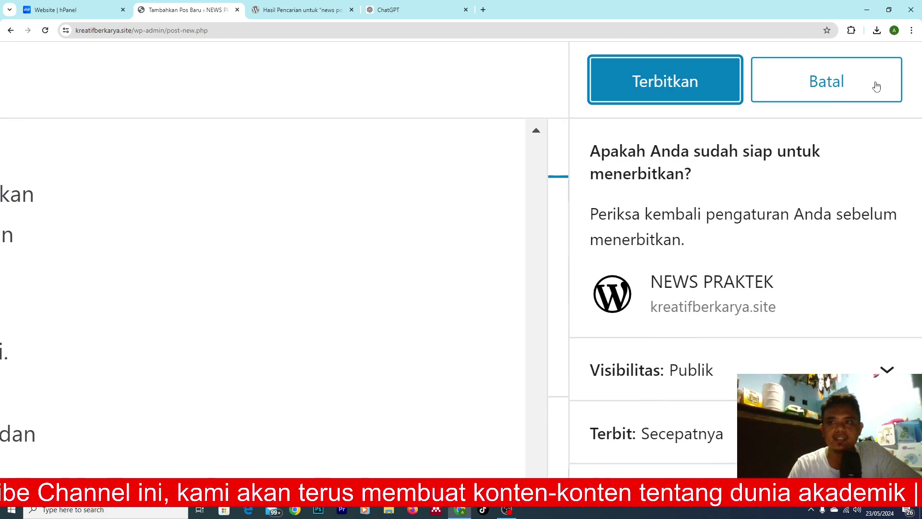
{"action": "left_click", "coordinate": [690, 84]}
{"action": "left_click", "coordinate": [509, 510]}
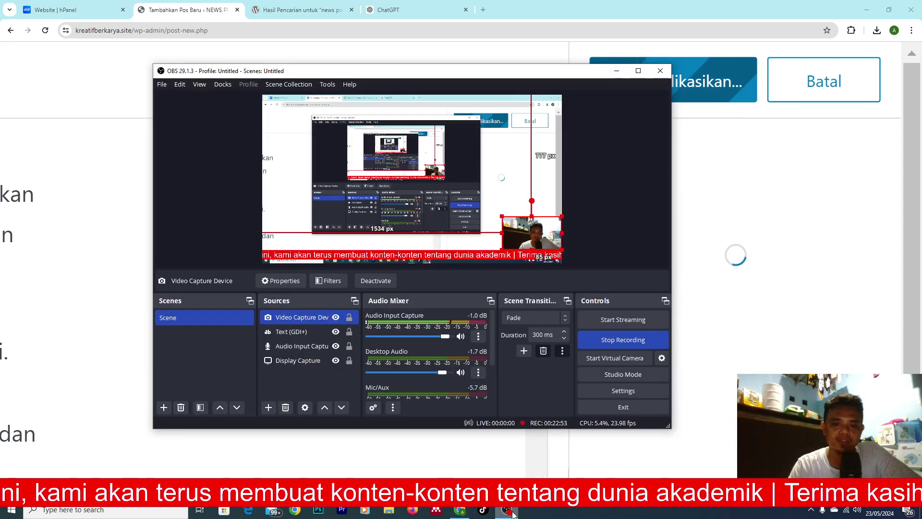
{"action": "left_click", "coordinate": [442, 465]}
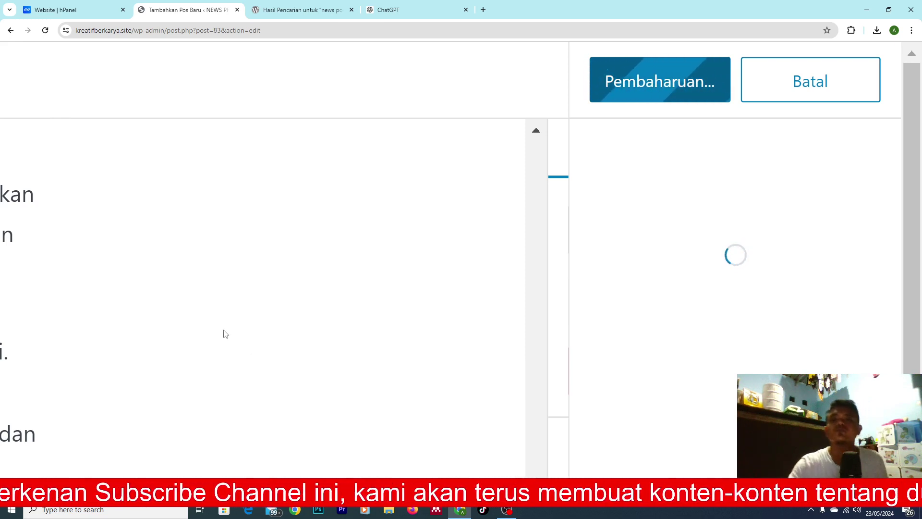
{"action": "key", "text": "ctrl+0"}
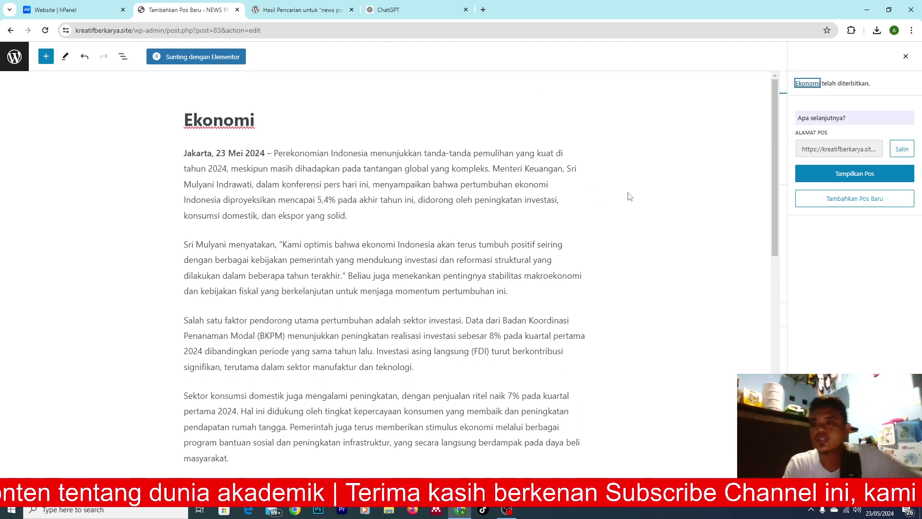
{"action": "scroll", "coordinate": [630, 196], "scroll_direction": "down", "scroll_amount": 4}
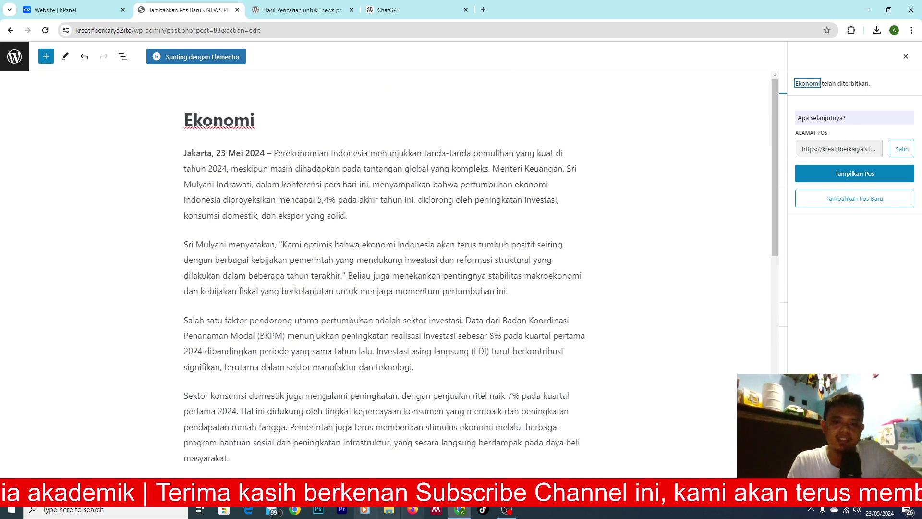
- Load the site's home page at kreatifberkarya.site in Firefox, using the base address copied from the Chrome window
{"action": "left_click", "coordinate": [412, 510]}
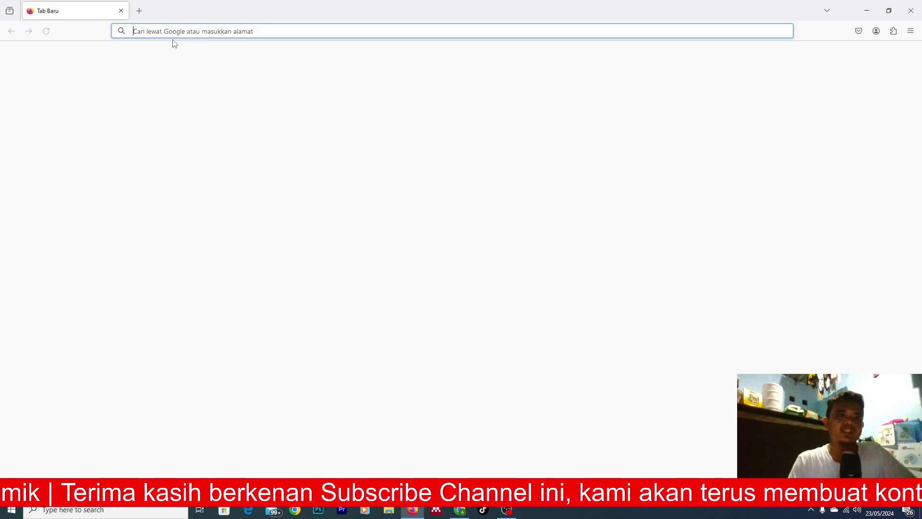
{"action": "type", "text": "kew"}
{"action": "key", "text": "BackSpace"}
{"action": "key", "text": "BackSpace"}
{"action": "key", "text": "BackSpace"}
{"action": "type", "text": "kre"}
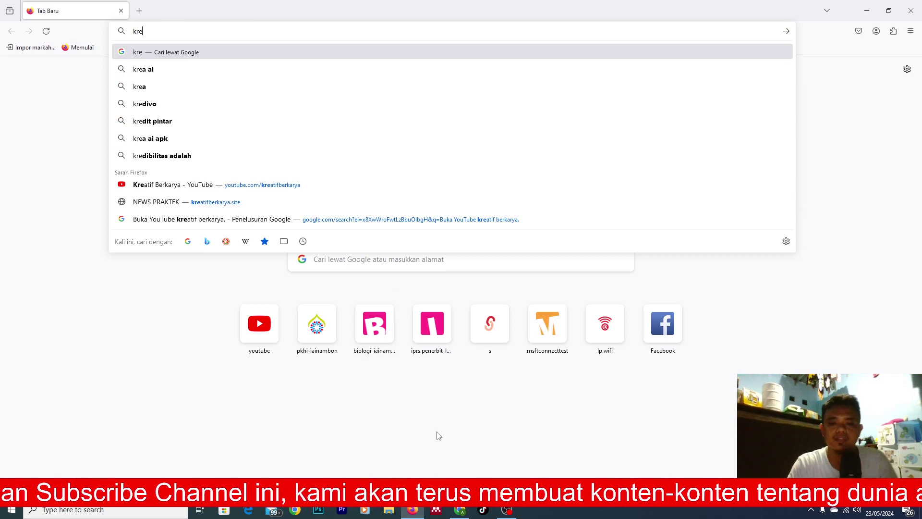
{"action": "left_click", "coordinate": [460, 511]}
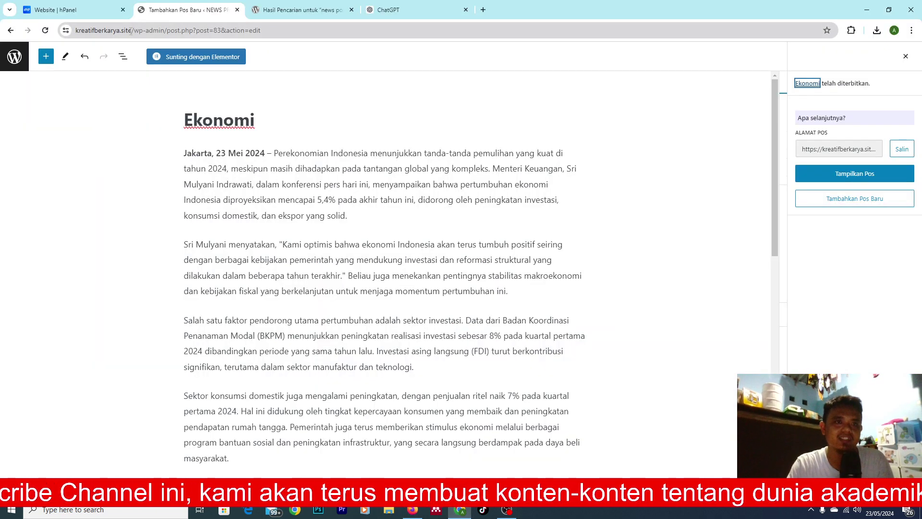
{"action": "left_click_drag", "start_coordinate": [139, 31], "coordinate": [66, 27]}
{"action": "key", "text": "ctrl+c"}
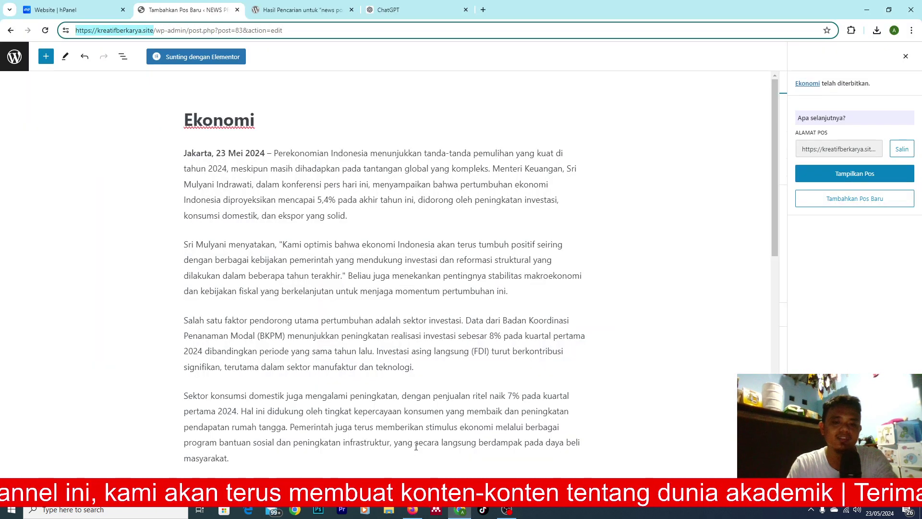
{"action": "key", "text": "alt+Tab"}
{"action": "key", "text": "ctrl+a"}
{"action": "key", "text": "ctrl+v"}
{"action": "key", "text": "Return"}
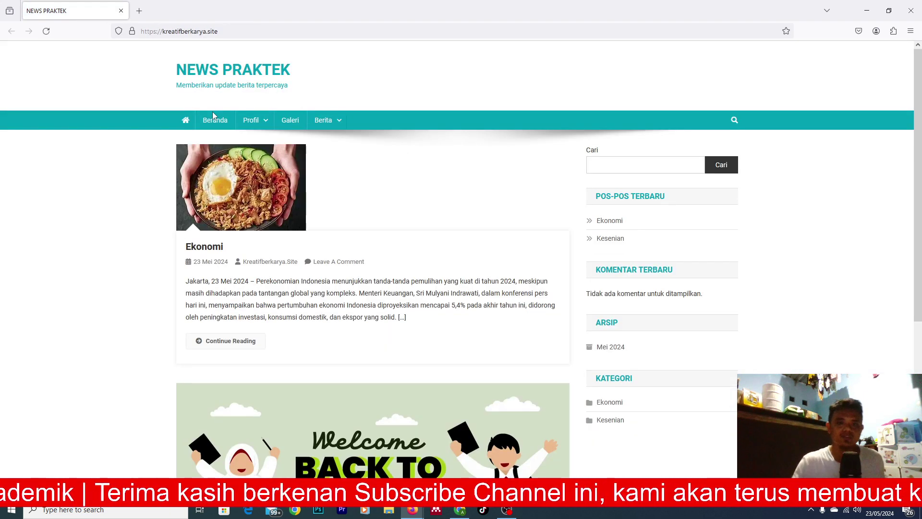
- Look through the home page's Ekonomi and Kesenian posts, checking their featured images and excerpts
{"action": "scroll", "coordinate": [236, 211], "scroll_direction": "down", "scroll_amount": 2}
{"action": "scroll", "coordinate": [236, 212], "scroll_direction": "down", "scroll_amount": 3}
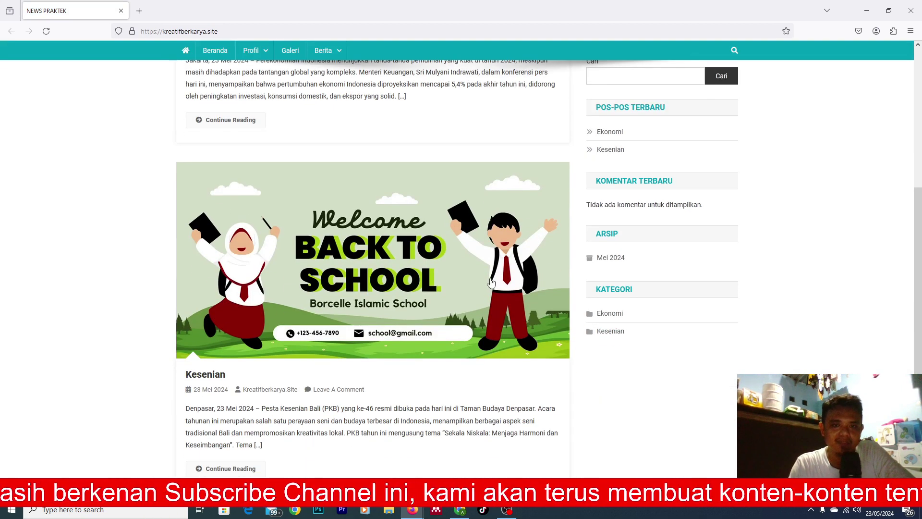
{"action": "scroll", "coordinate": [407, 354], "scroll_direction": "down", "scroll_amount": 1}
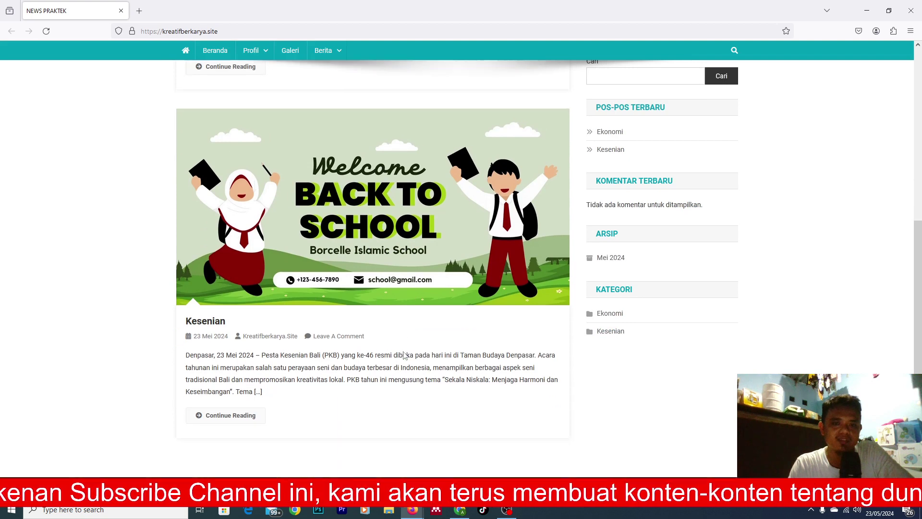
{"action": "scroll", "coordinate": [403, 355], "scroll_direction": "up", "scroll_amount": 6}
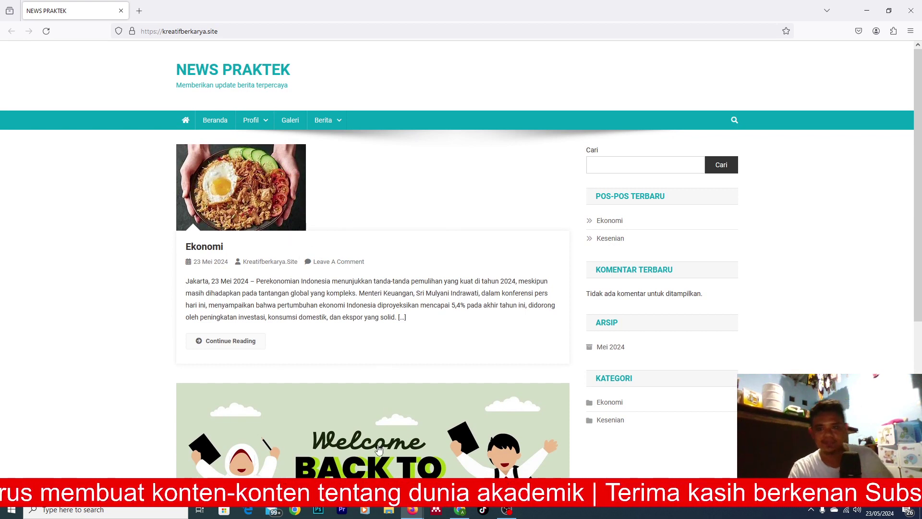
- Open the Ekonomi and Kesenian archives from the site's category list and check the posts shown in each
{"action": "scroll", "coordinate": [701, 438], "scroll_direction": "up", "scroll_amount": 8, "text": "ctrl"}
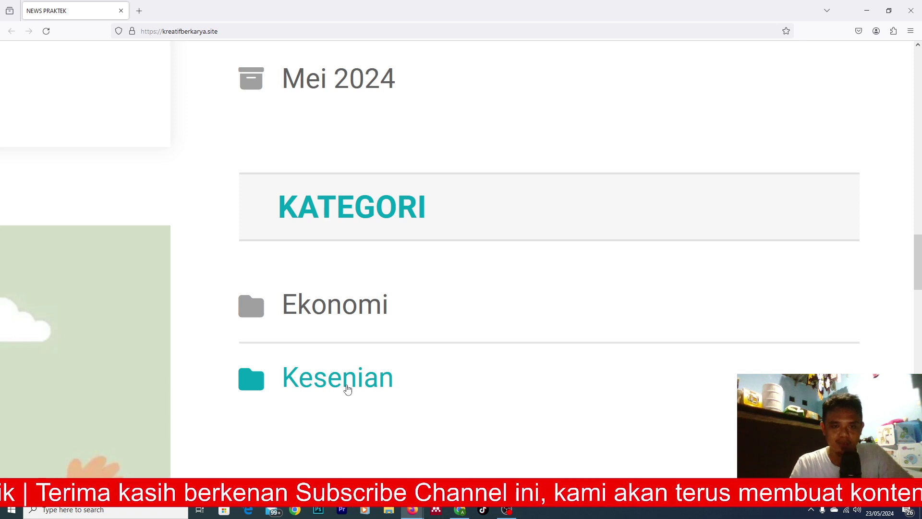
{"action": "left_click", "coordinate": [350, 318]}
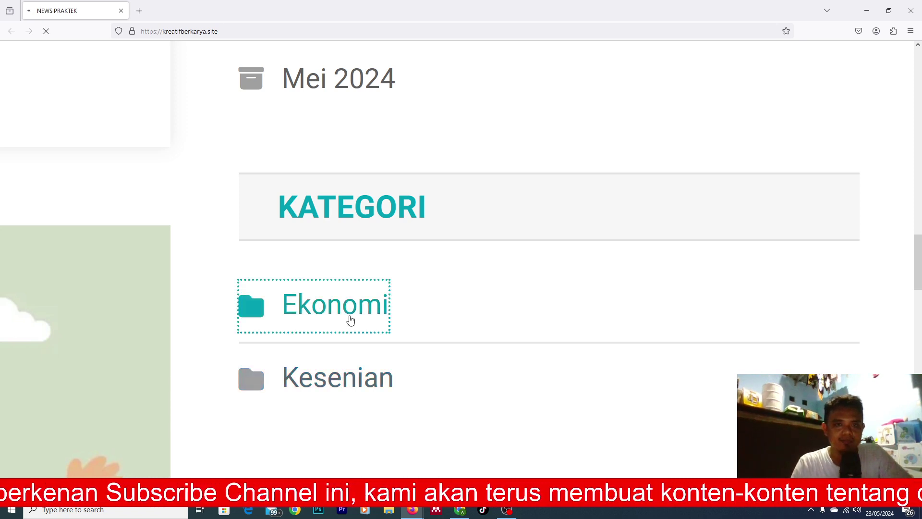
{"action": "scroll", "coordinate": [351, 320], "scroll_direction": "down", "scroll_amount": 5}
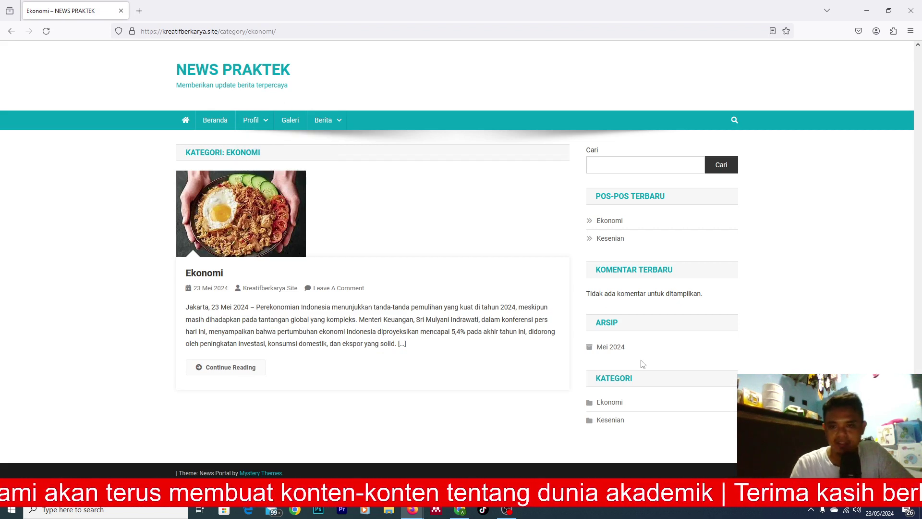
{"action": "left_click", "coordinate": [616, 423]}
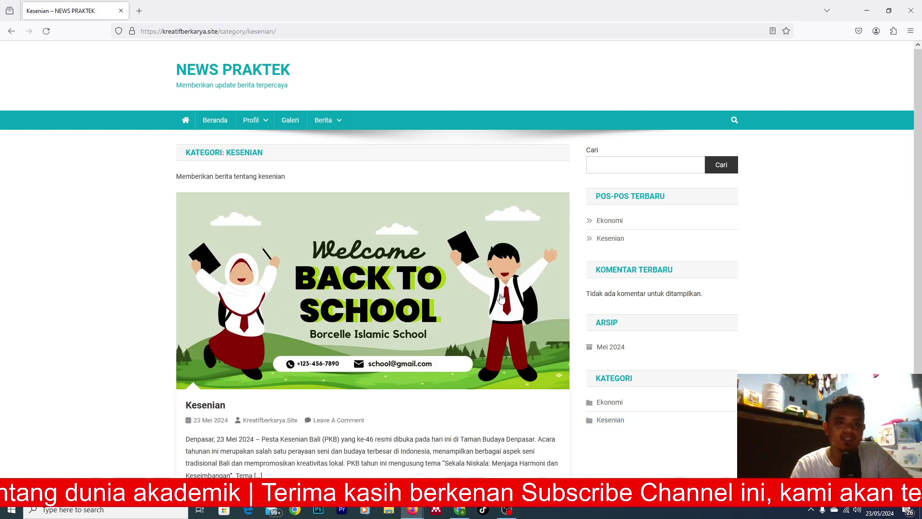
{"action": "scroll", "coordinate": [501, 298], "scroll_direction": "down", "scroll_amount": 2}
{"action": "scroll", "coordinate": [501, 298], "scroll_direction": "up", "scroll_amount": 2}
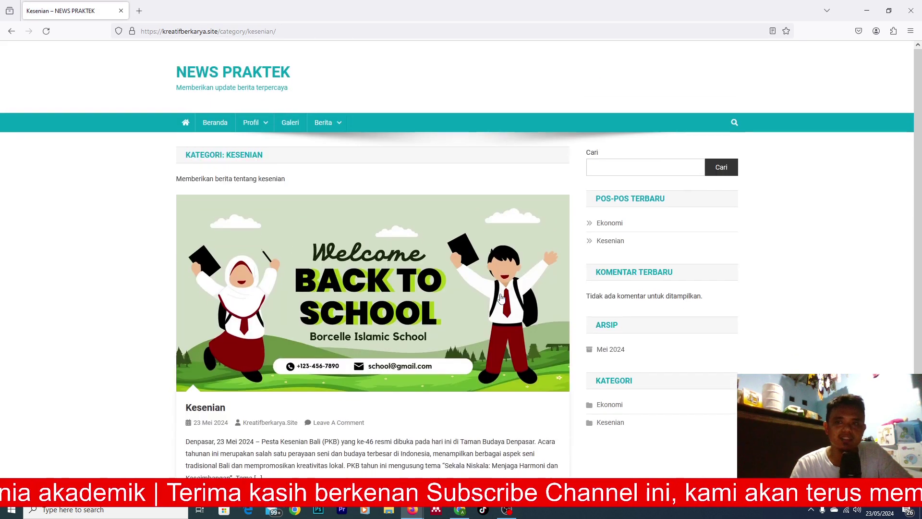
- Show the Profil submenu in the site's main navigation to check its entries
{"action": "mouse_move", "coordinate": [264, 123]}
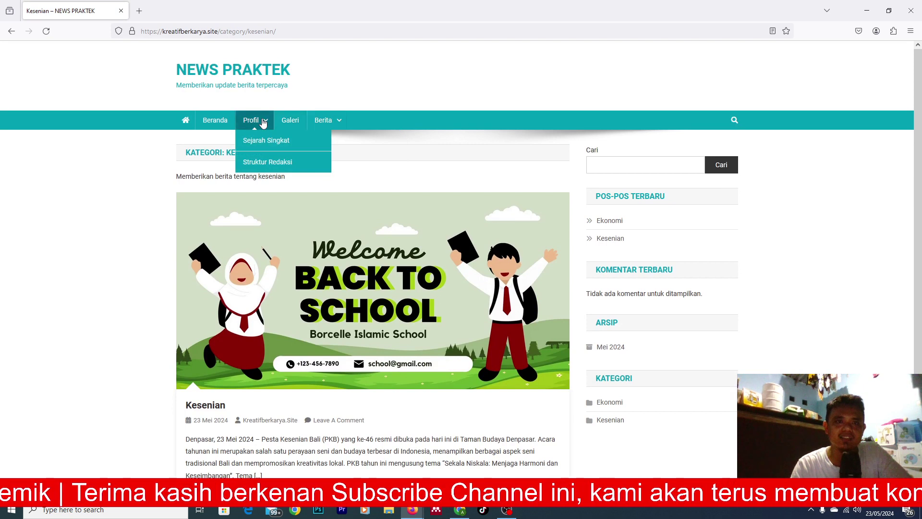